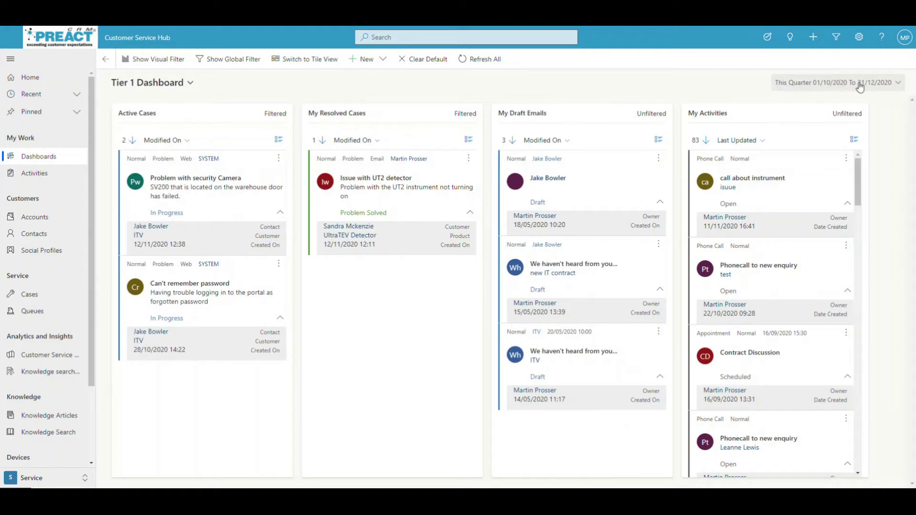
# View the "Can't remember password" case from the active cases stream, return to the dashboard and browse the My Activities stream.
pyautogui.click(278, 139)
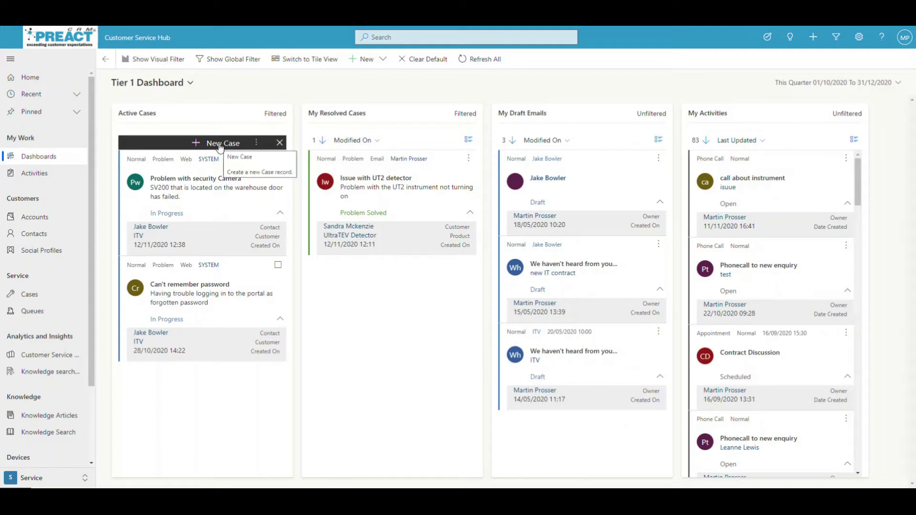
pyautogui.click(280, 143)
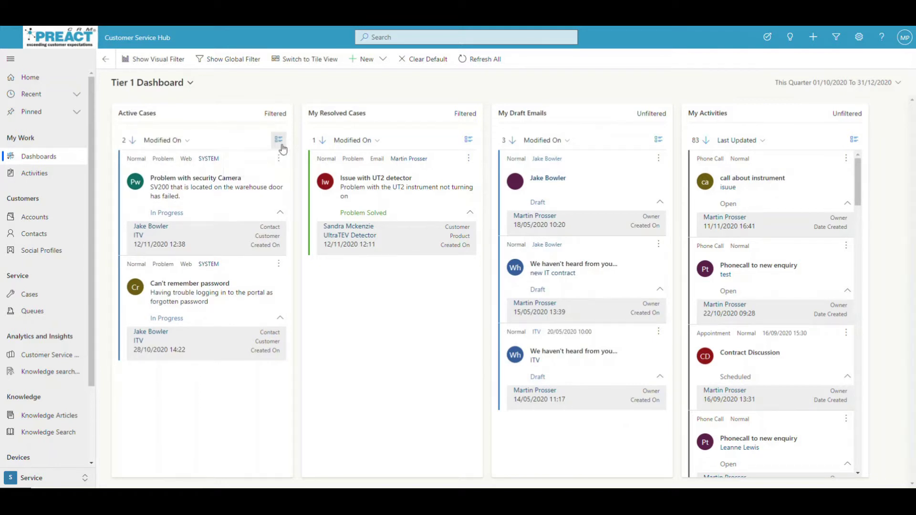
pyautogui.click(164, 297)
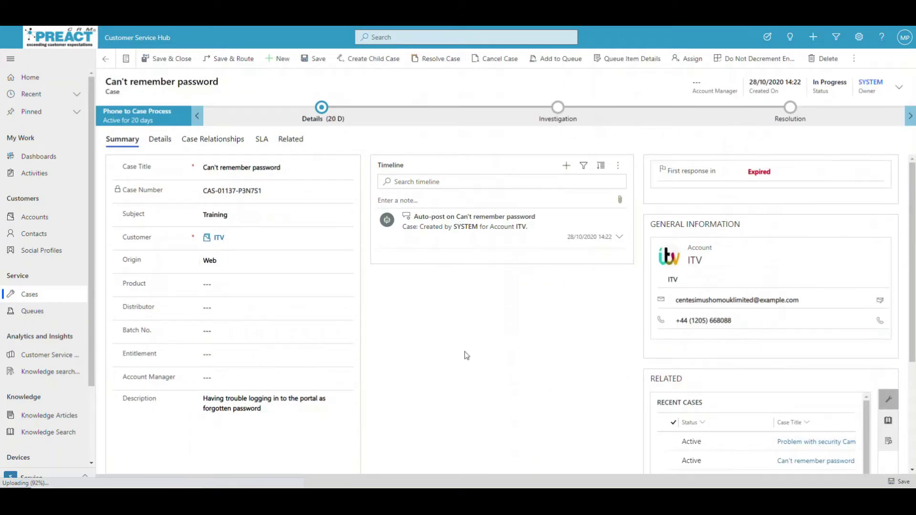
pyautogui.click(106, 59)
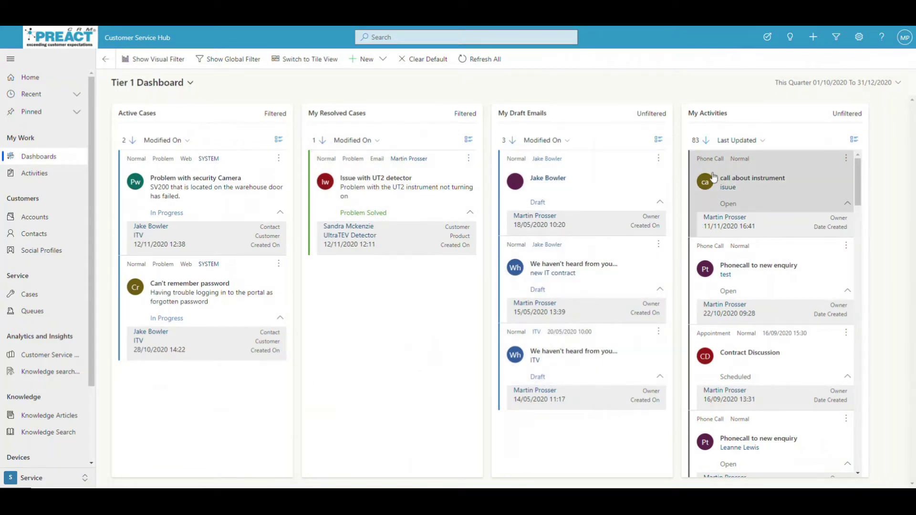
pyautogui.scroll(-2, 802, 380)
pyautogui.scroll(2, 802, 380)
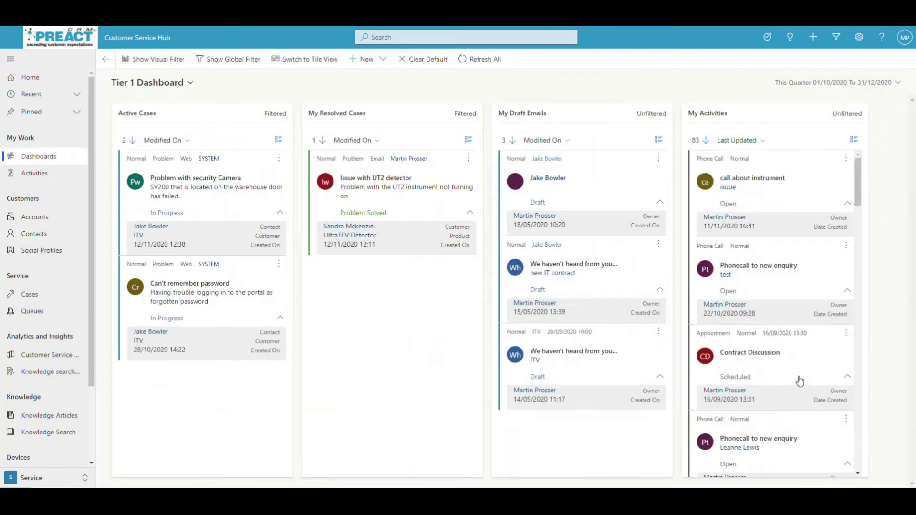
# Show the visual filter charts on the Tier 1 Dashboard and set its time frame to Last Quarter.
pyautogui.click(166, 64)
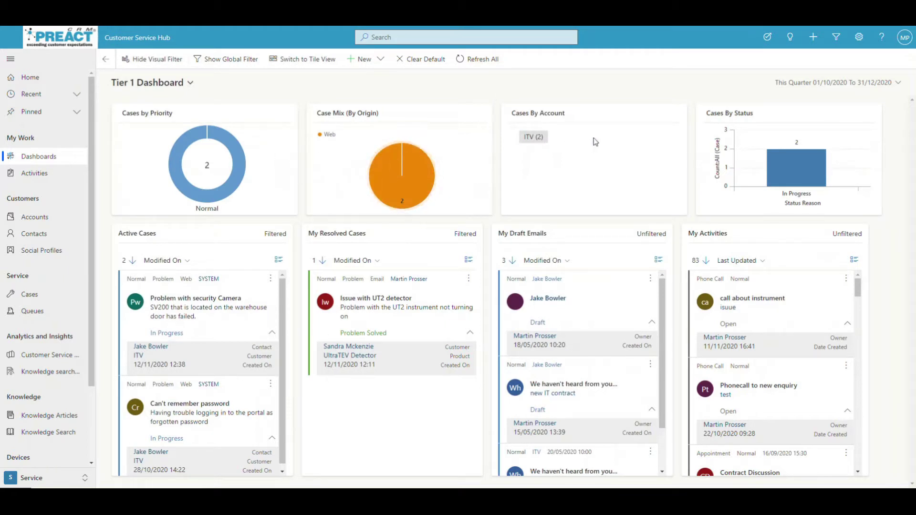
pyautogui.click(887, 83)
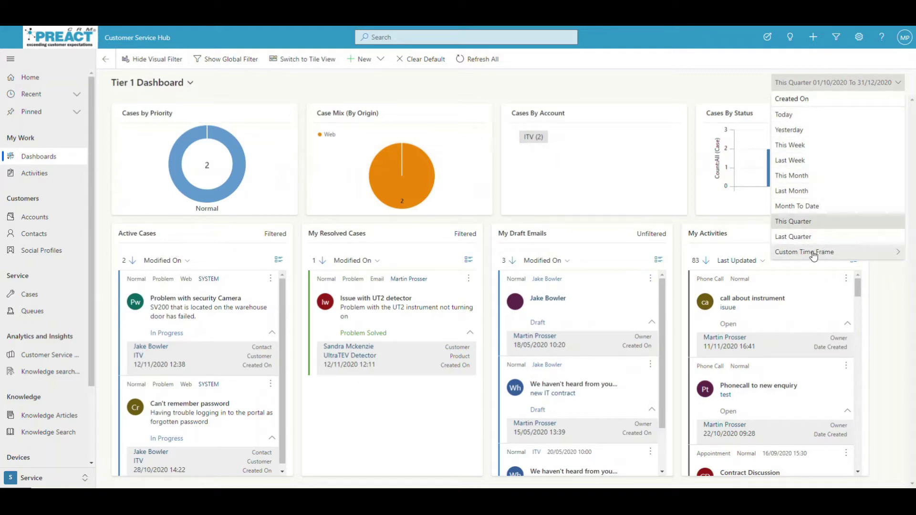
pyautogui.click(794, 237)
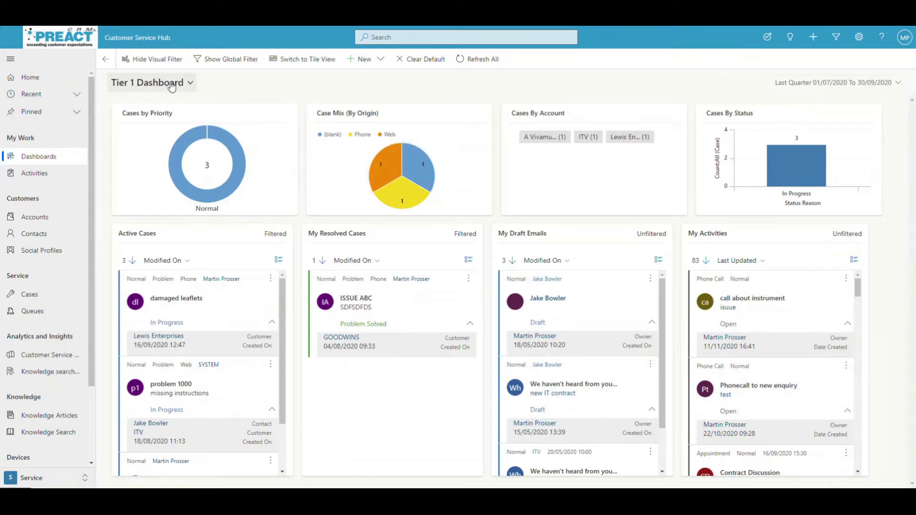
# Switch from the Tier 1 Dashboard to the Tier 2 Dashboard.
pyautogui.click(170, 84)
pyautogui.scroll(-1, 169, 322)
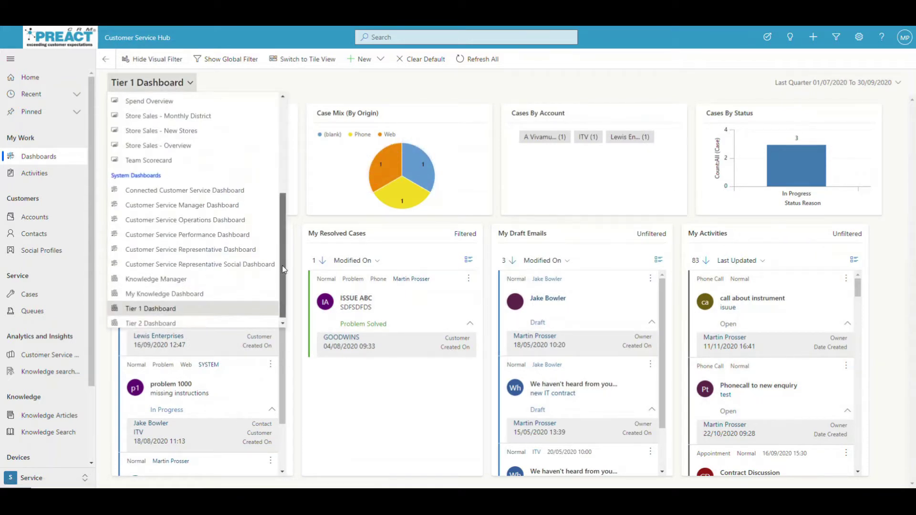
pyautogui.click(176, 322)
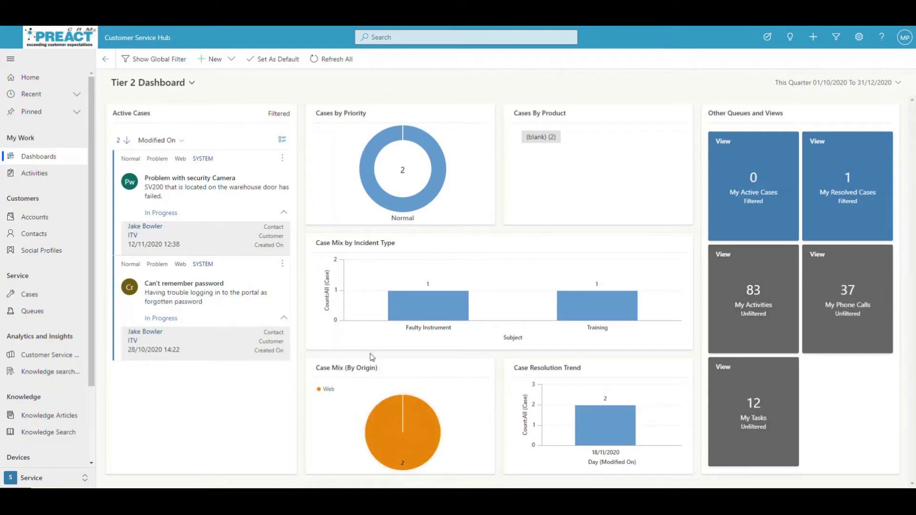
# Open the Case Report dashboard from the personal dashboards.
pyautogui.click(191, 83)
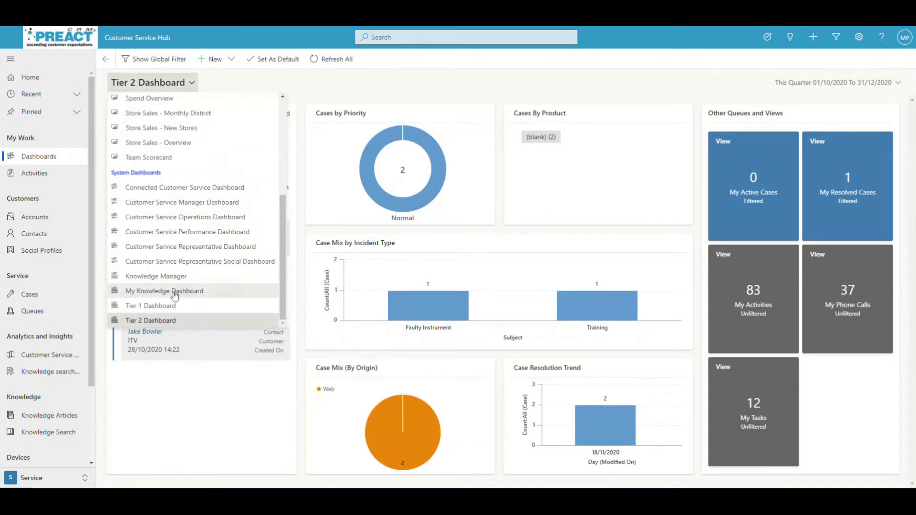
pyautogui.moveTo(279, 302); pyautogui.dragTo(280, 207)
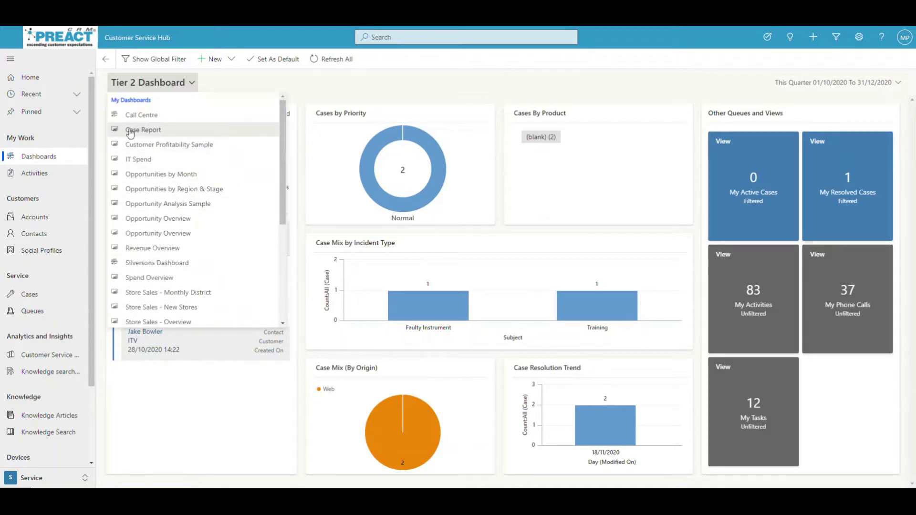
pyautogui.click(131, 129)
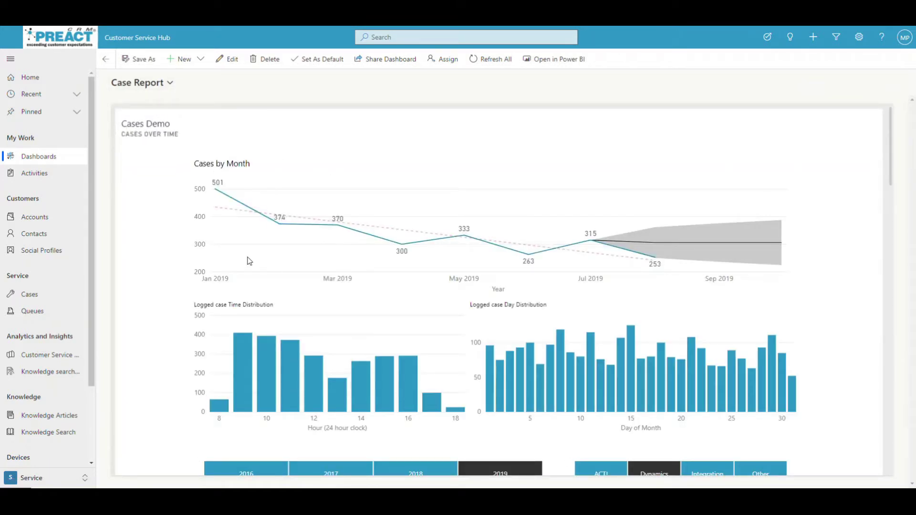
# Cross-filter the case report charts by days 8 and 9 in the logged case day distribution, and clear the selection.
pyautogui.scroll(-2, 580, 358)
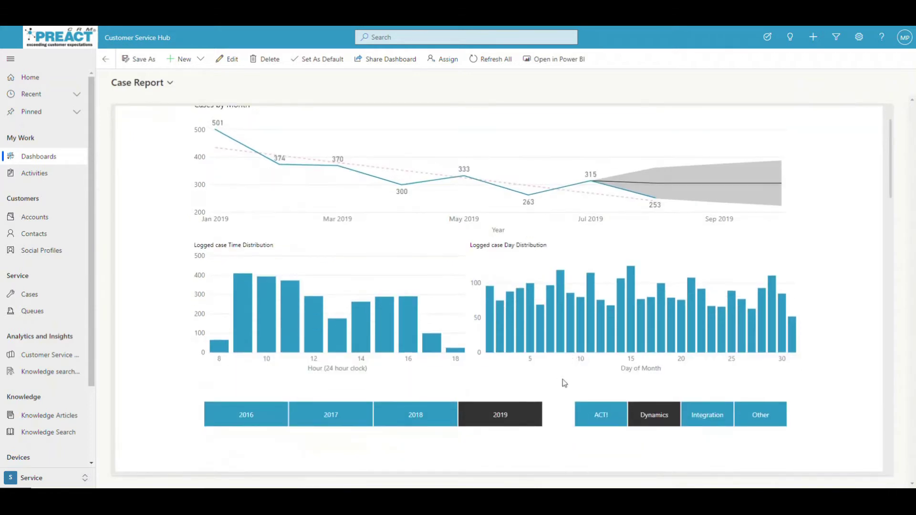
pyautogui.click(561, 313)
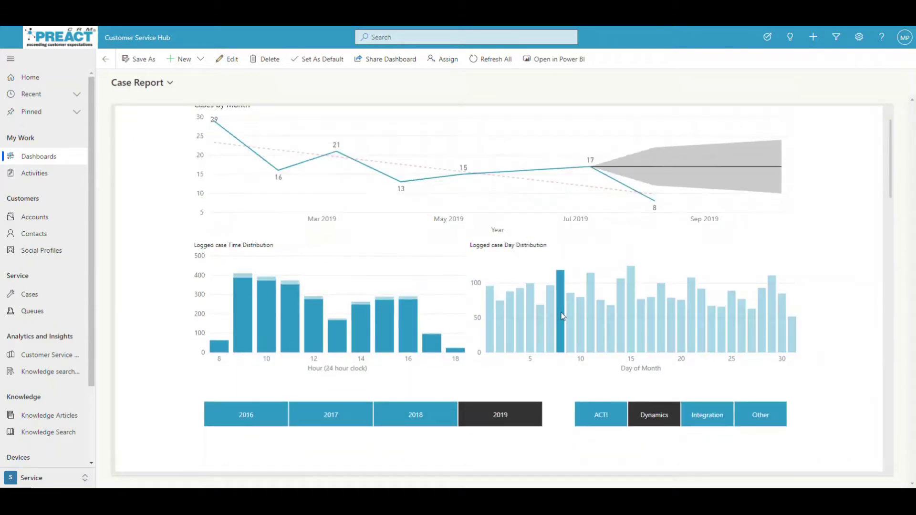
pyautogui.click(571, 318)
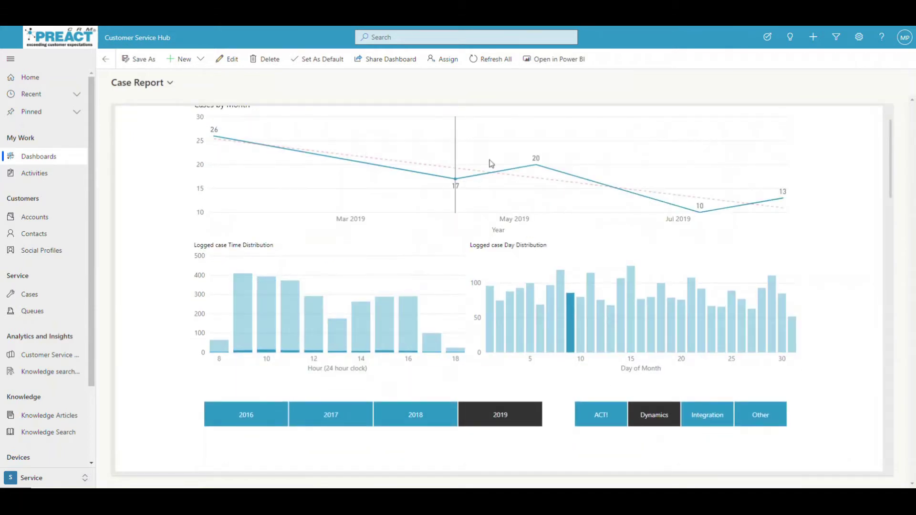
pyautogui.click(568, 327)
# Examine the remaining Case Report pages, filtering the status reasons and map by the first team member listed.
pyautogui.scroll(-8, 445, 346)
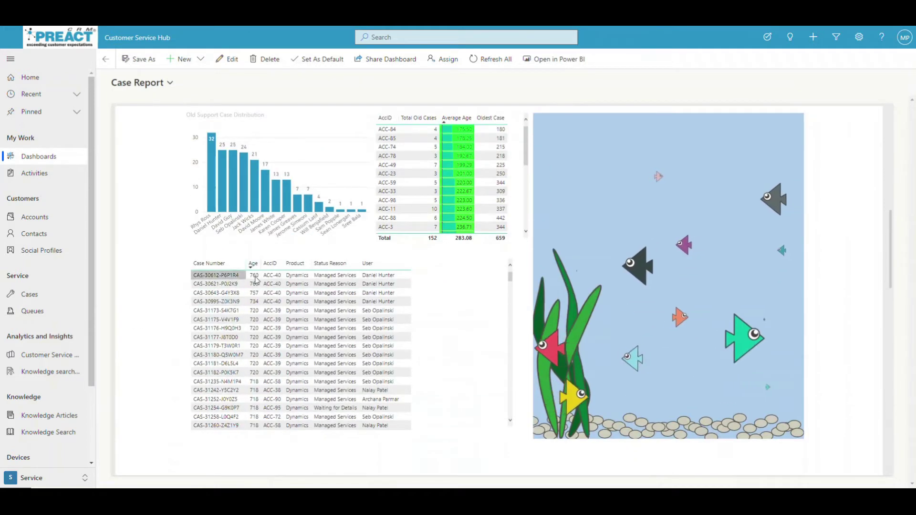
pyautogui.scroll(-6, 447, 360)
pyautogui.scroll(-10, 539, 365)
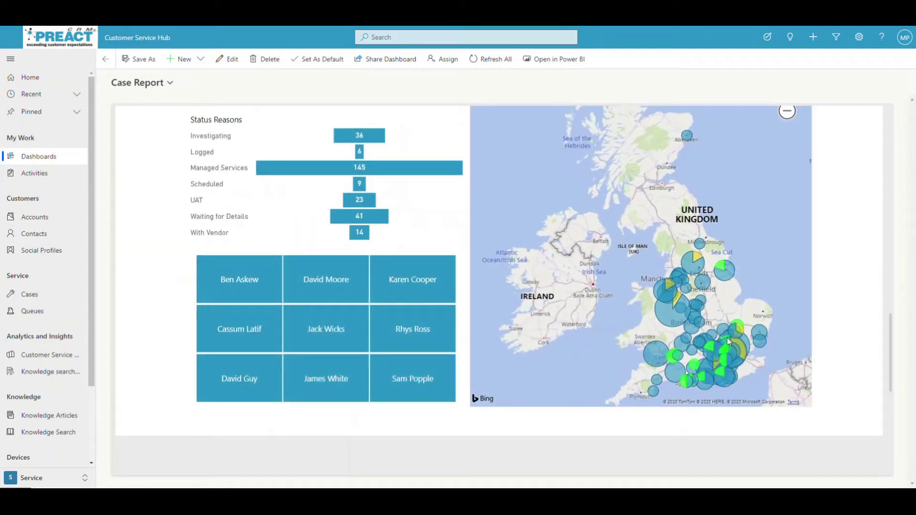
pyautogui.click(258, 290)
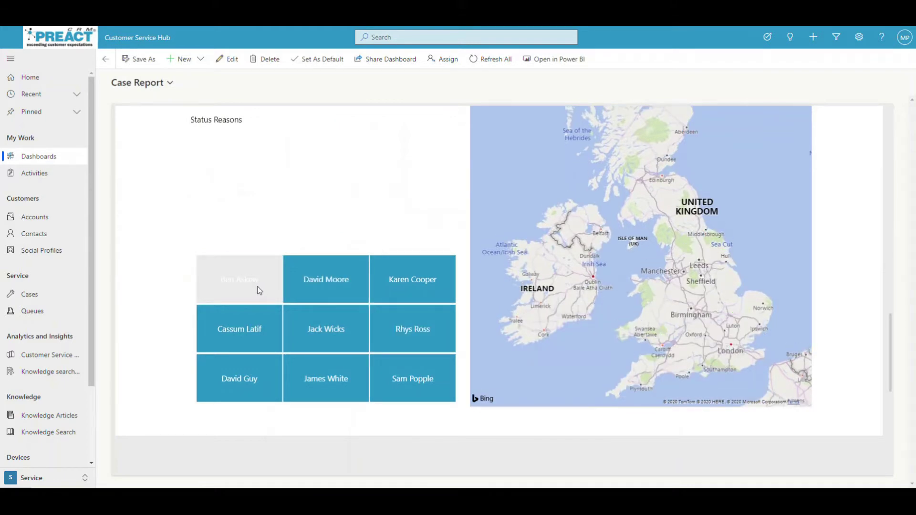
pyautogui.scroll(-10, 466, 303)
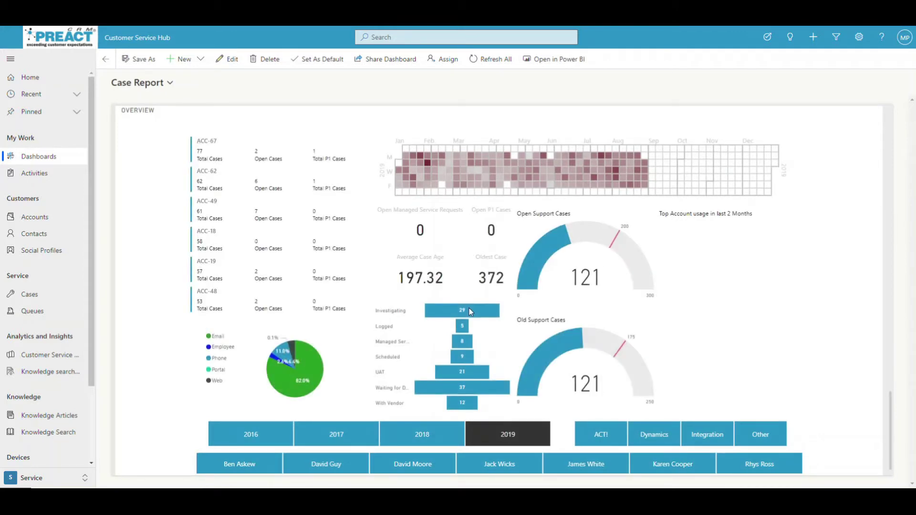
pyautogui.scroll(-6, 470, 311)
pyautogui.scroll(1, 364, 241)
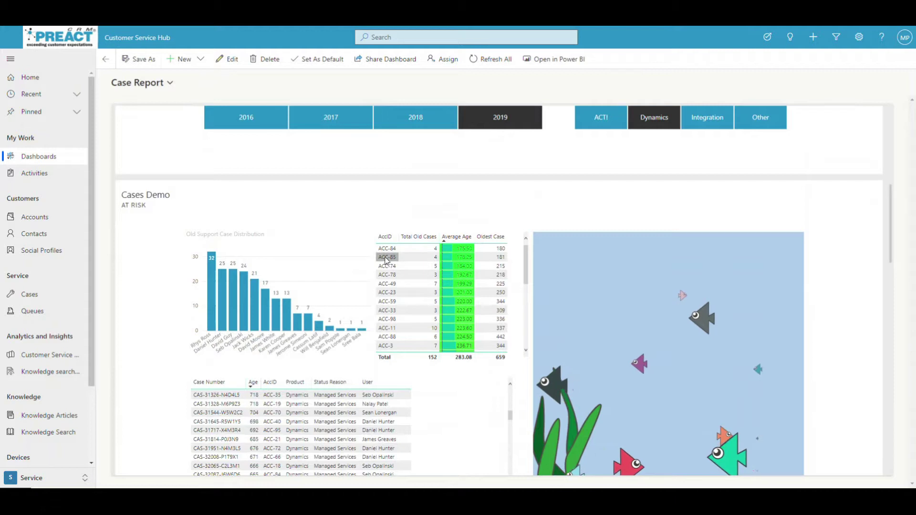
# Return to the default Tier 1 Dashboard and check the recent searches and records offered by the global search.
pyautogui.click(54, 160)
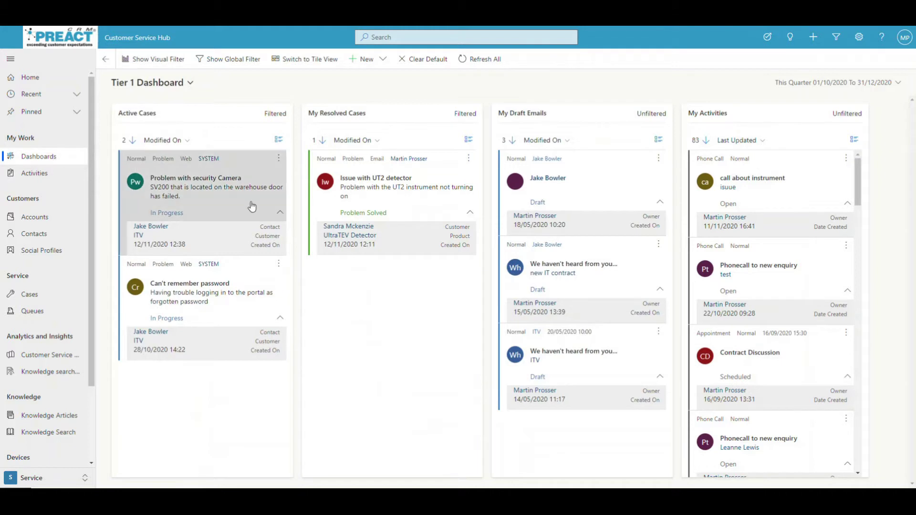
pyautogui.click(452, 38)
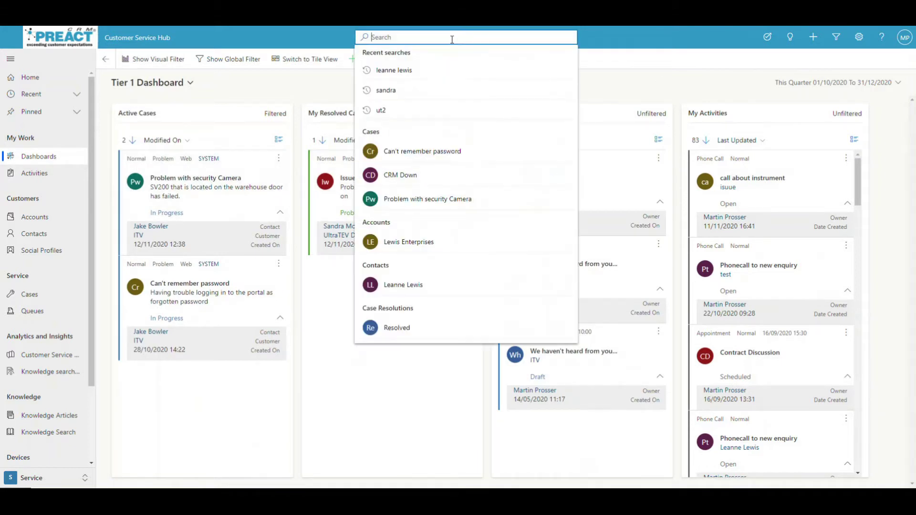
pyautogui.click(640, 96)
# Draft a quick-create case titled "isuue with" for a recent contact and discard it without saving.
pyautogui.click(813, 37)
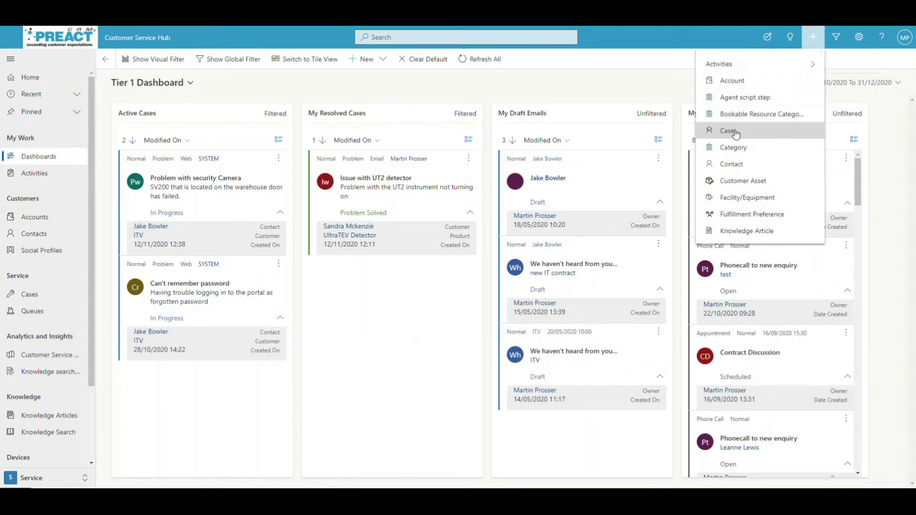
pyautogui.click(736, 132)
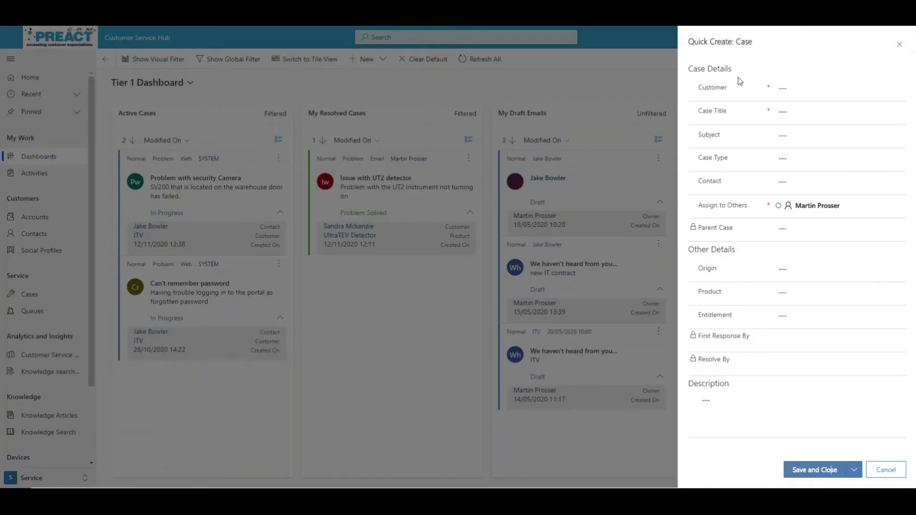
pyautogui.click(787, 89)
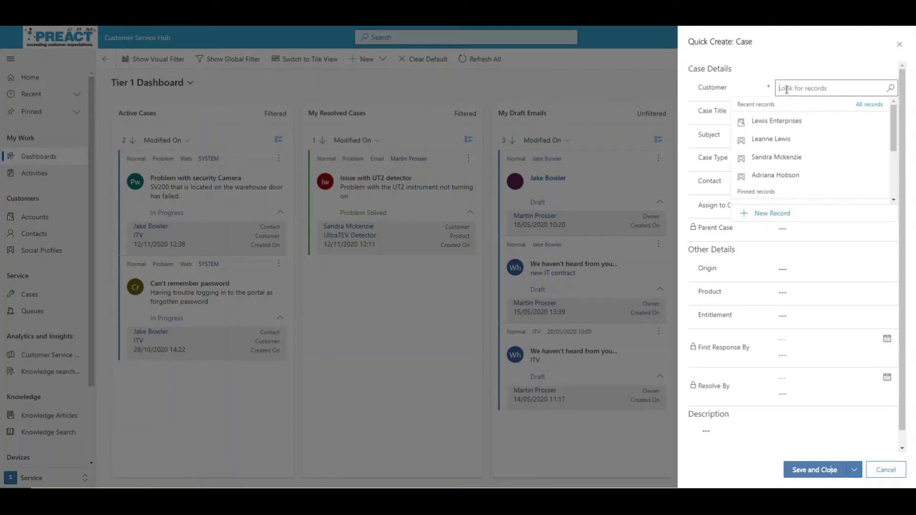
pyautogui.click(771, 162)
pyautogui.click(799, 110)
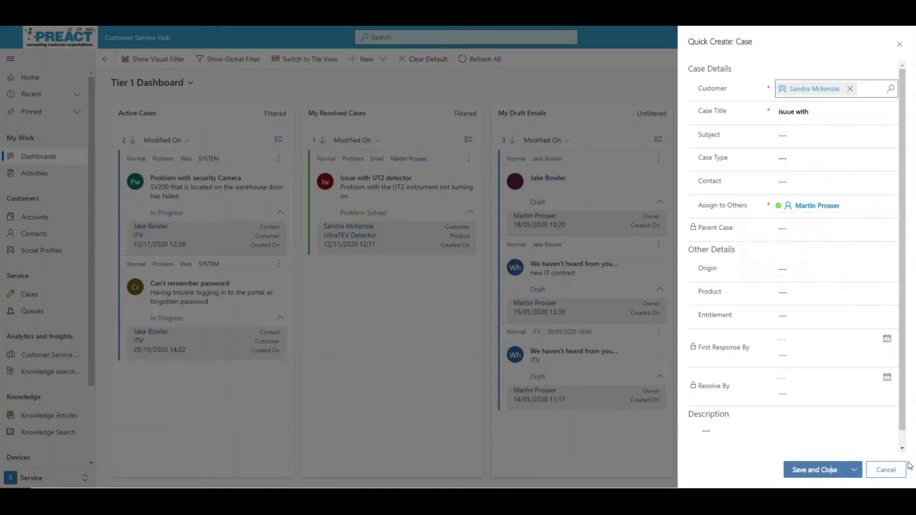
pyautogui.click(885, 470)
pyautogui.click(498, 315)
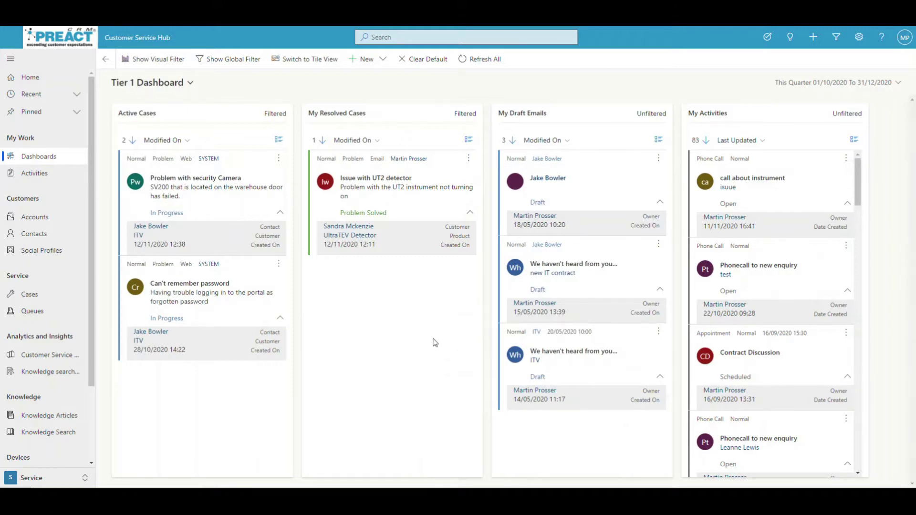
# Open the service queues with all items of the Support Queue and check which queues can be chosen.
pyautogui.click(31, 313)
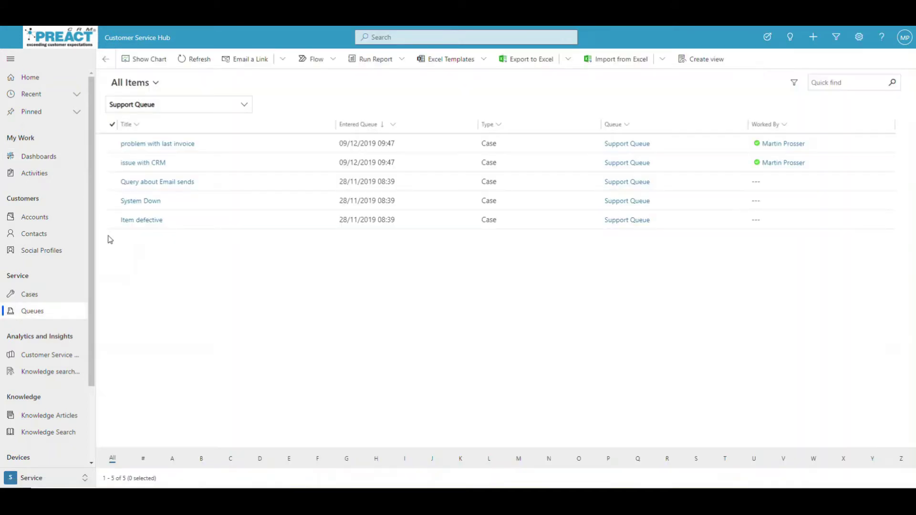
pyautogui.moveTo(162, 105); pyautogui.dragTo(132, 105)
pyautogui.click(234, 371)
# Pick the "Item defective" case from the Support Queue to work on, without removing it from the queue.
pyautogui.click(113, 222)
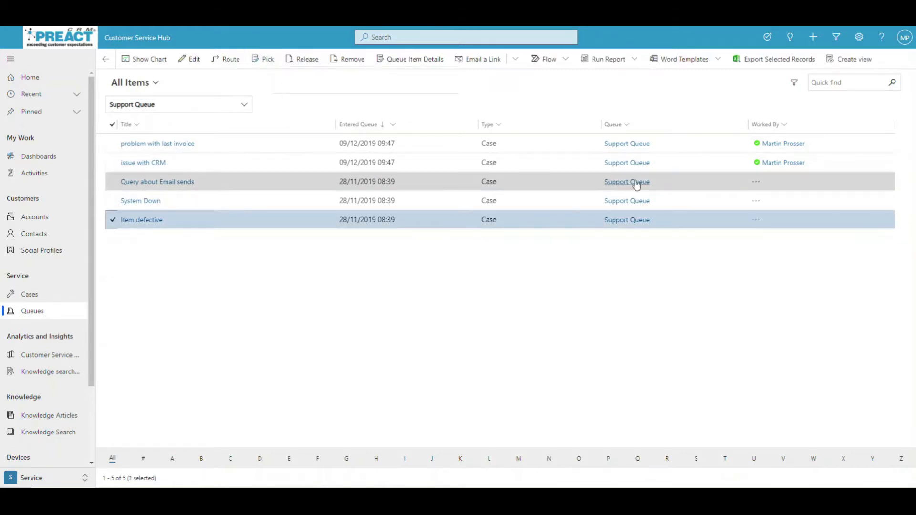
pyautogui.moveTo(778, 146)
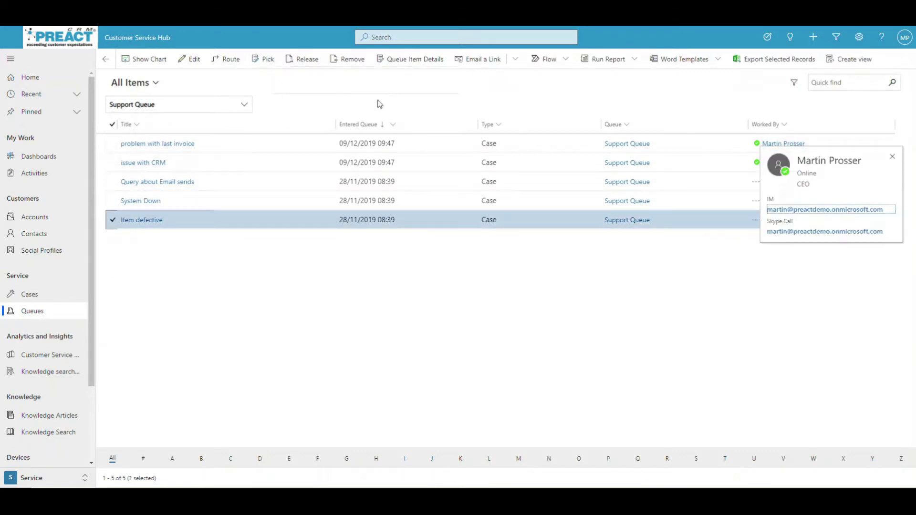
pyautogui.click(267, 59)
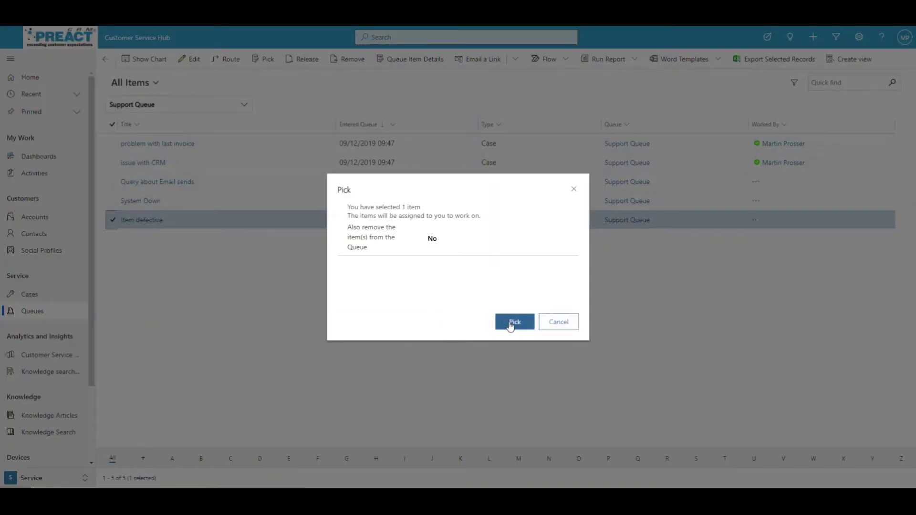
pyautogui.click(508, 327)
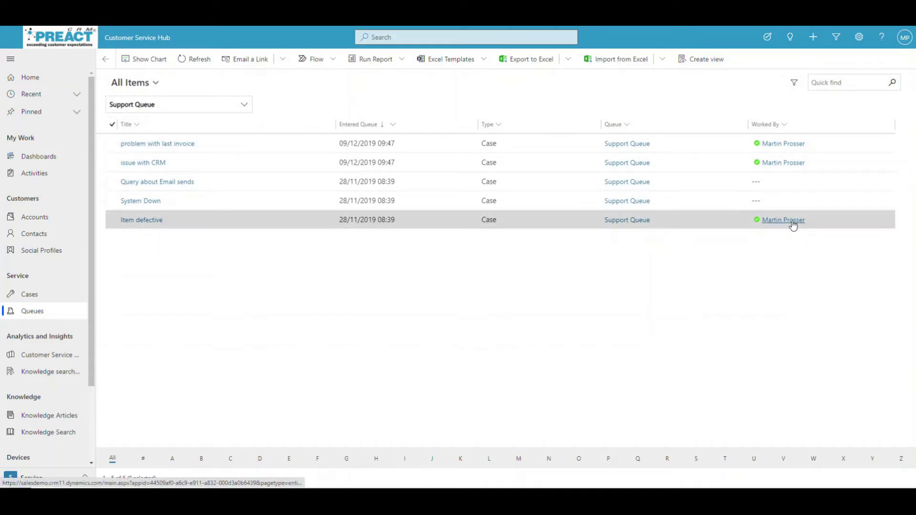
# Release the "Item defective" case back to the Support Queue so other members can pick it up.
pyautogui.moveTo(789, 223)
pyautogui.click(113, 220)
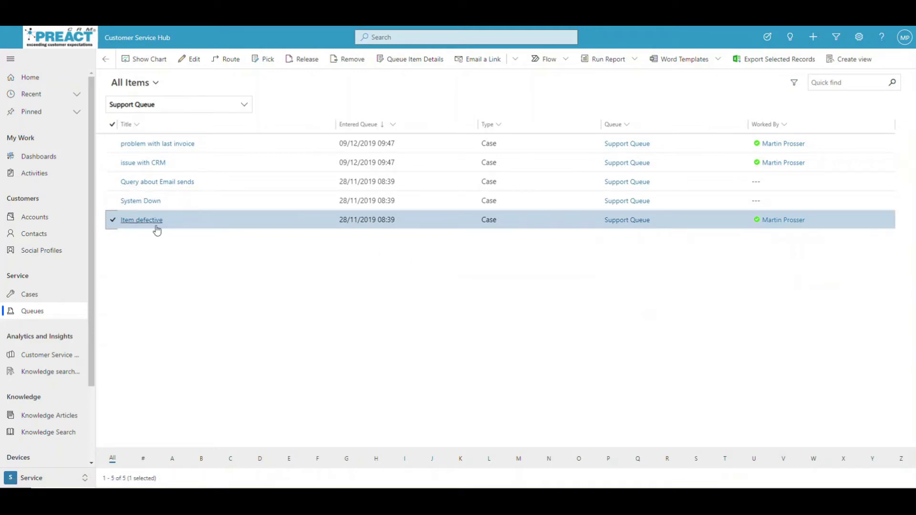
pyautogui.click(307, 63)
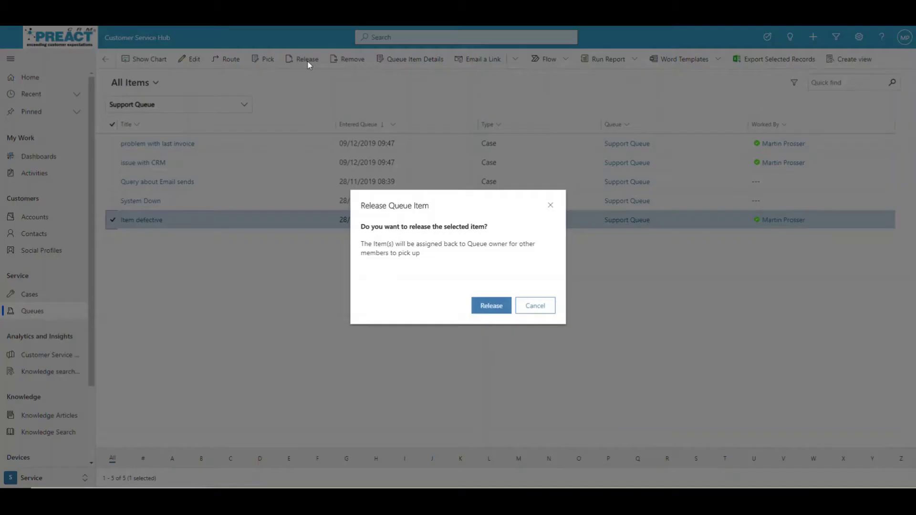
pyautogui.click(489, 306)
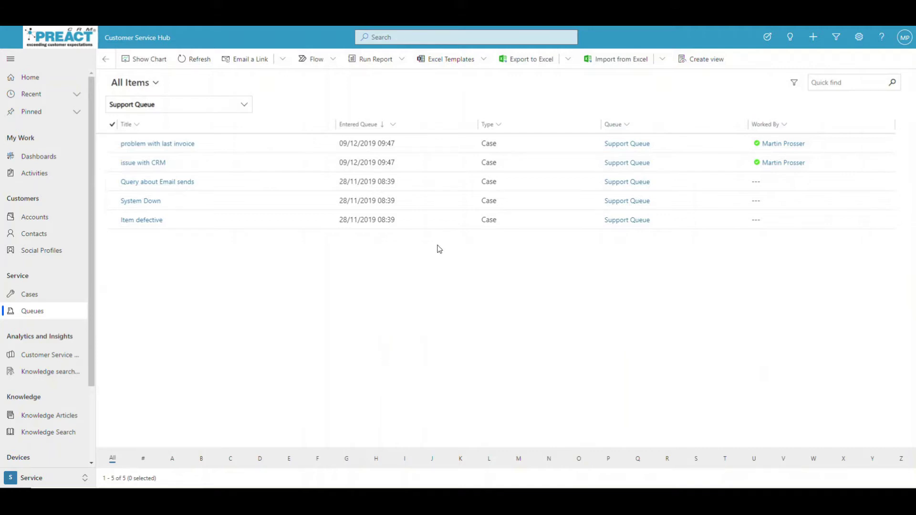
# Review the Assistant's suggested follow-up "Issue with Detector UT2" and the tracked email behind it.
pyautogui.click(790, 38)
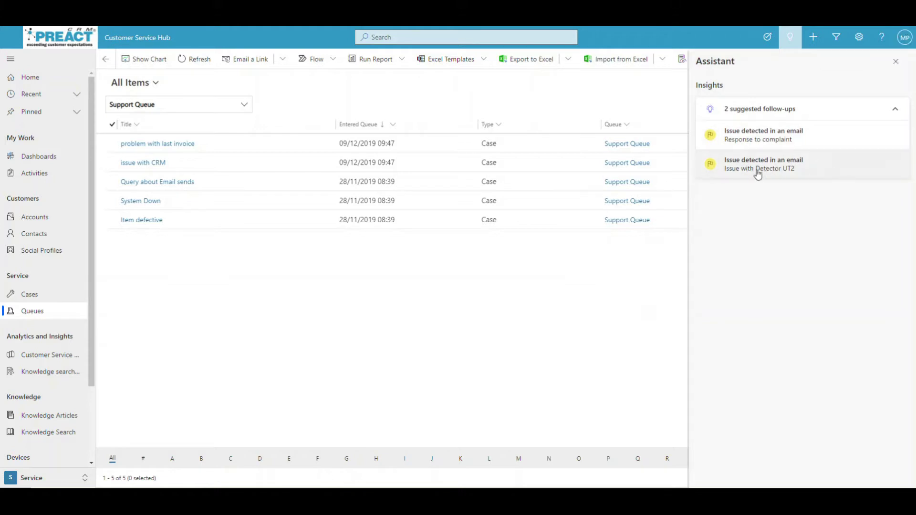
pyautogui.click(820, 170)
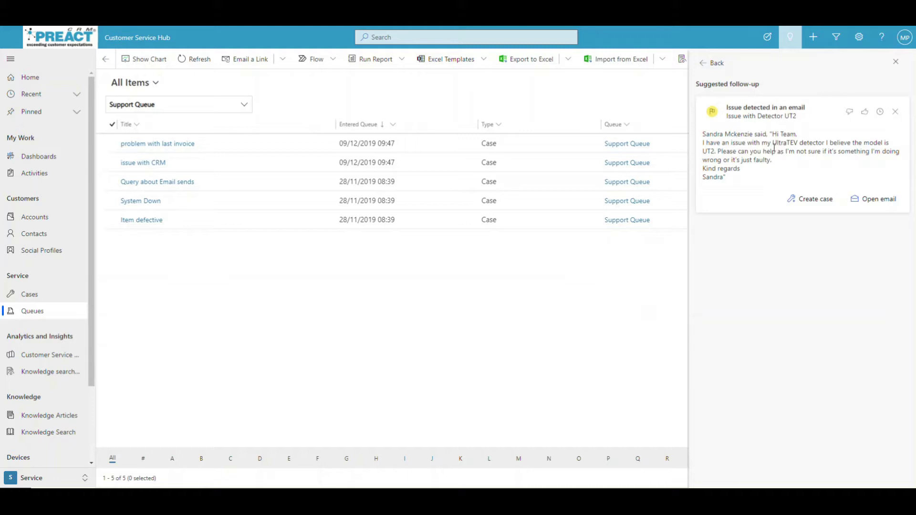
pyautogui.moveTo(825, 142); pyautogui.dragTo(769, 143)
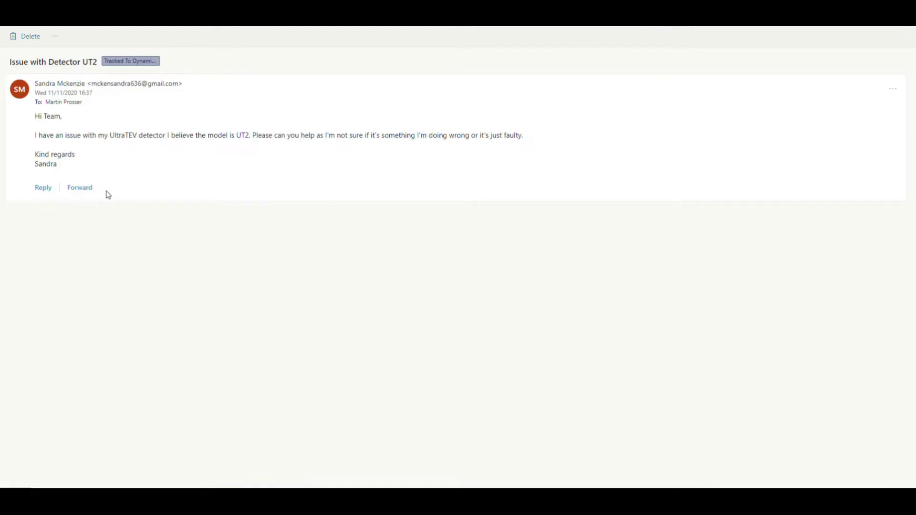
pyautogui.click(123, 61)
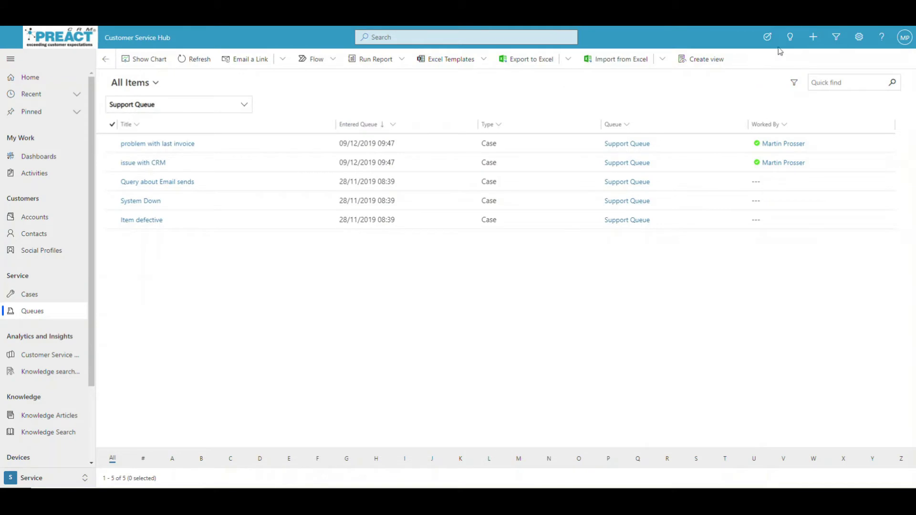
# Examine the "Response to complaint" follow-up and the quick-create case form it prefills, discarding the case without saving.
pyautogui.click(790, 44)
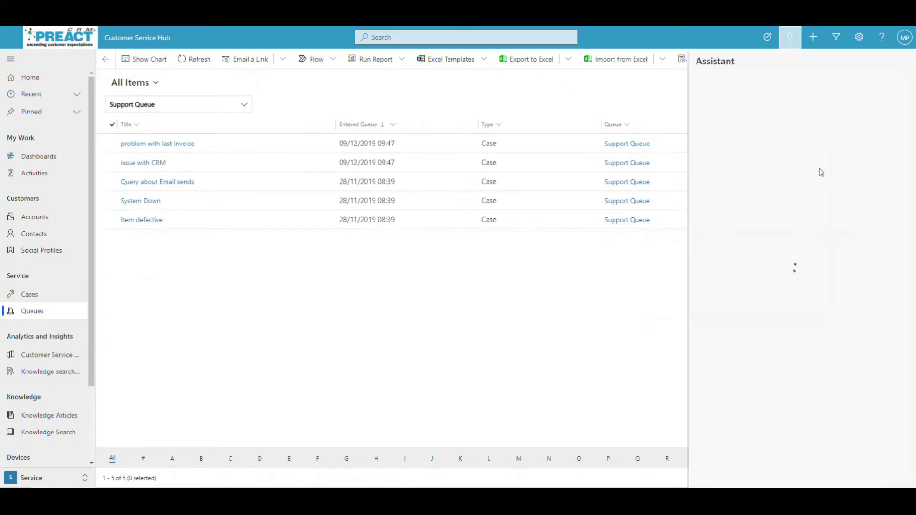
pyautogui.click(849, 248)
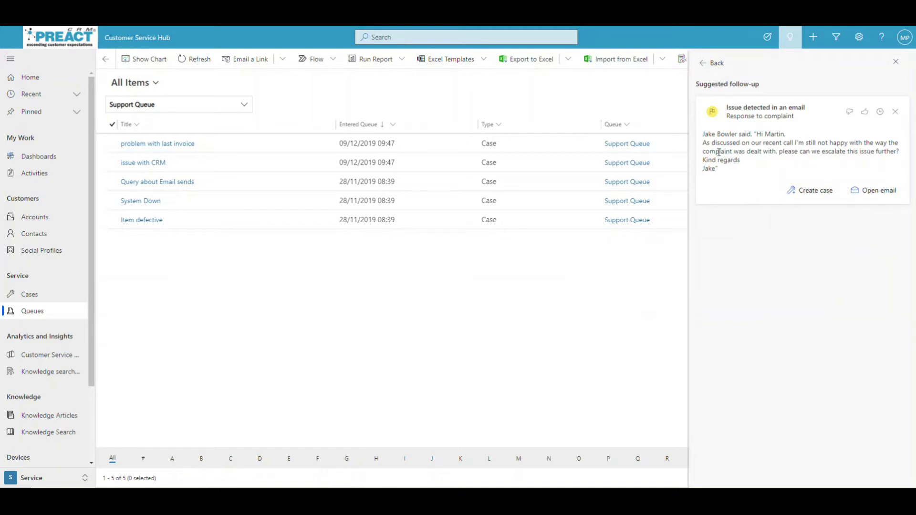
pyautogui.click(810, 191)
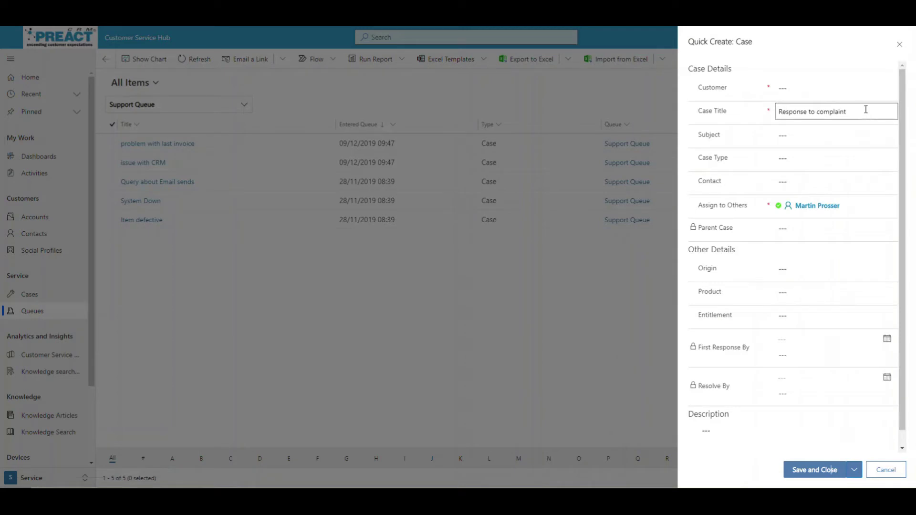
pyautogui.moveTo(841, 115); pyautogui.dragTo(779, 116)
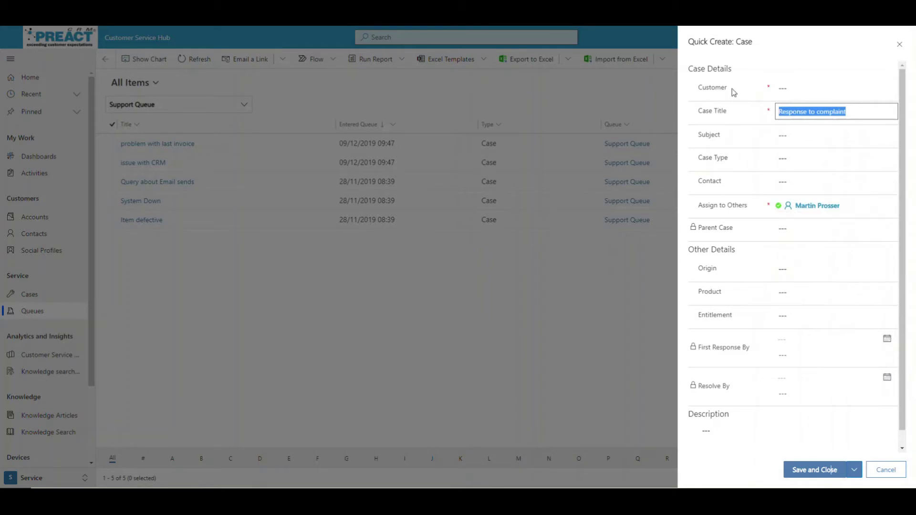
pyautogui.scroll(-1, 738, 259)
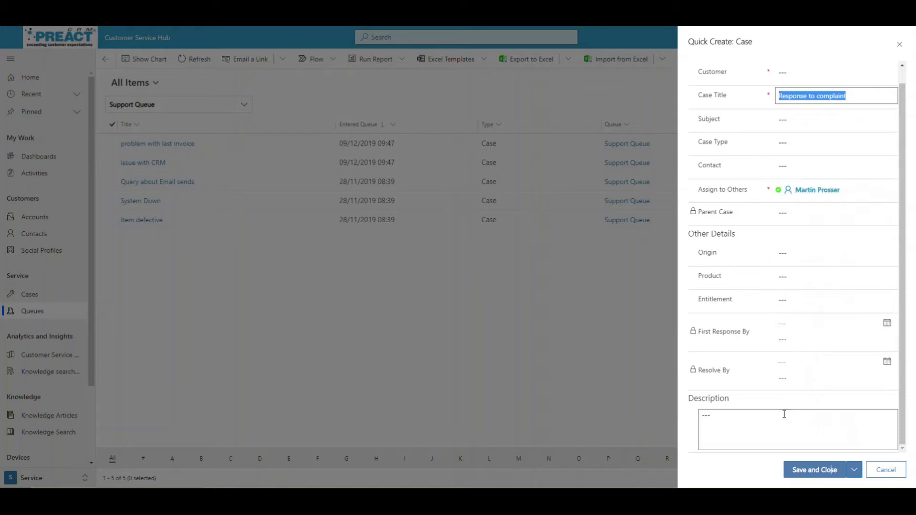
pyautogui.click(886, 470)
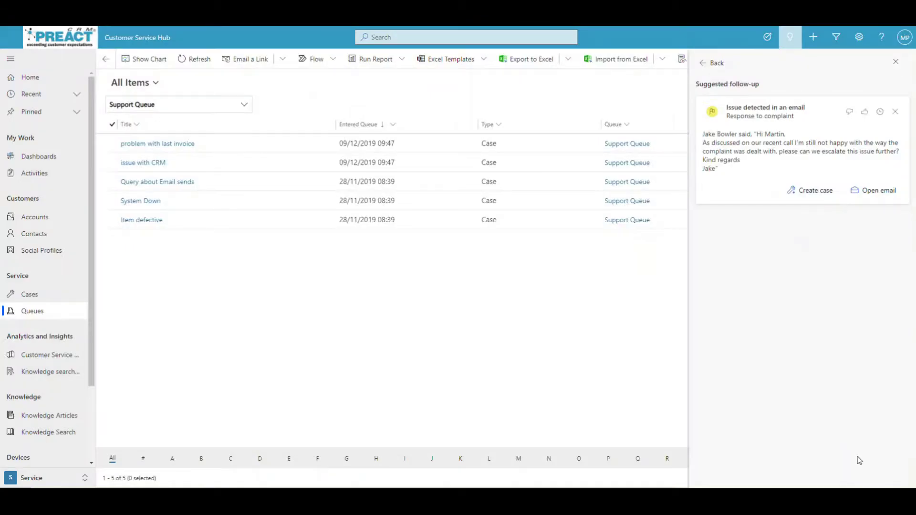
pyautogui.click(706, 63)
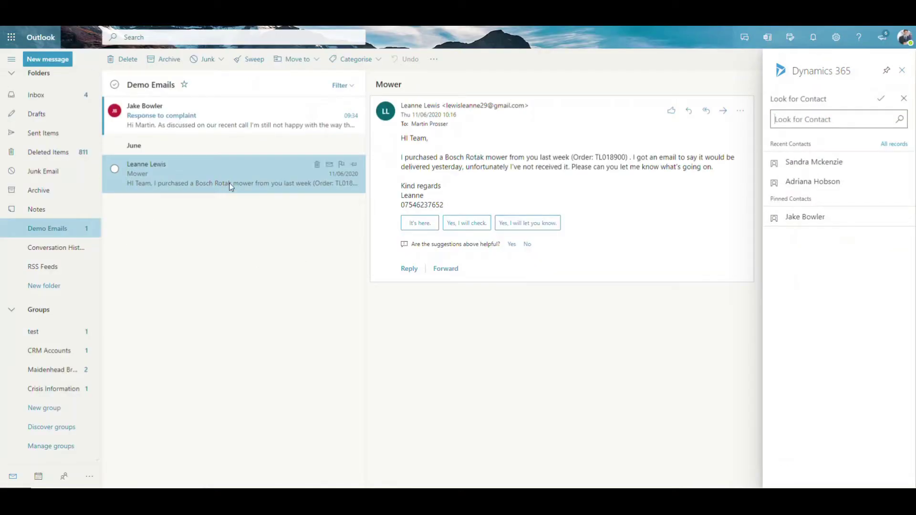
# In Outlook, read the "Response to complaint" email and review its sender's contact, account and activity details from Dynamics 365.
pyautogui.click(221, 114)
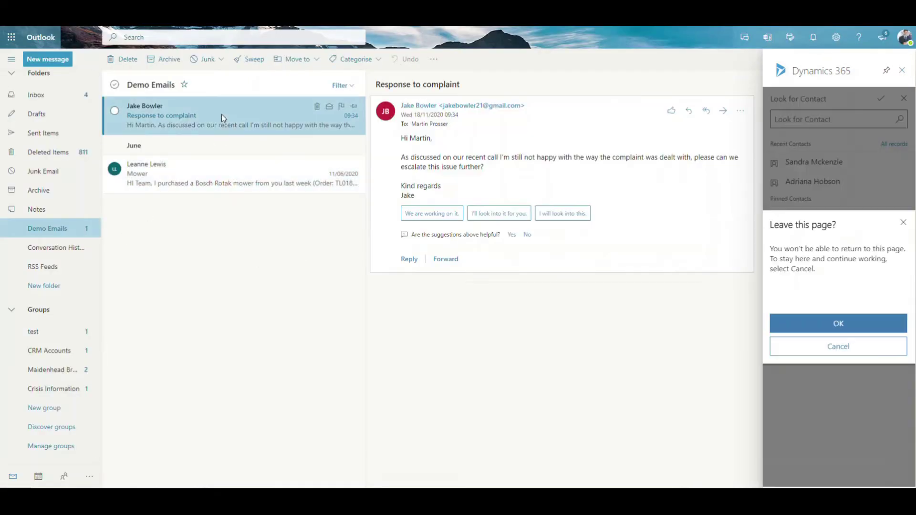
pyautogui.click(821, 328)
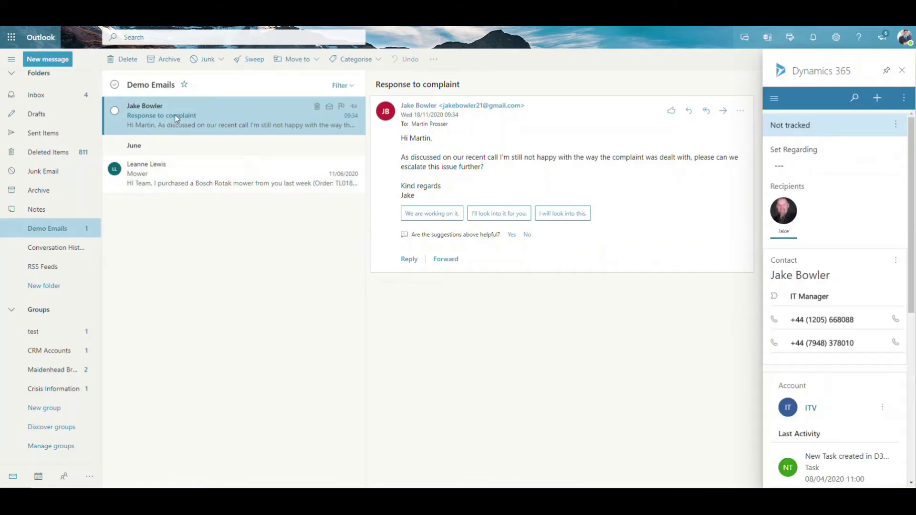
pyautogui.moveTo(484, 174); pyautogui.dragTo(404, 143)
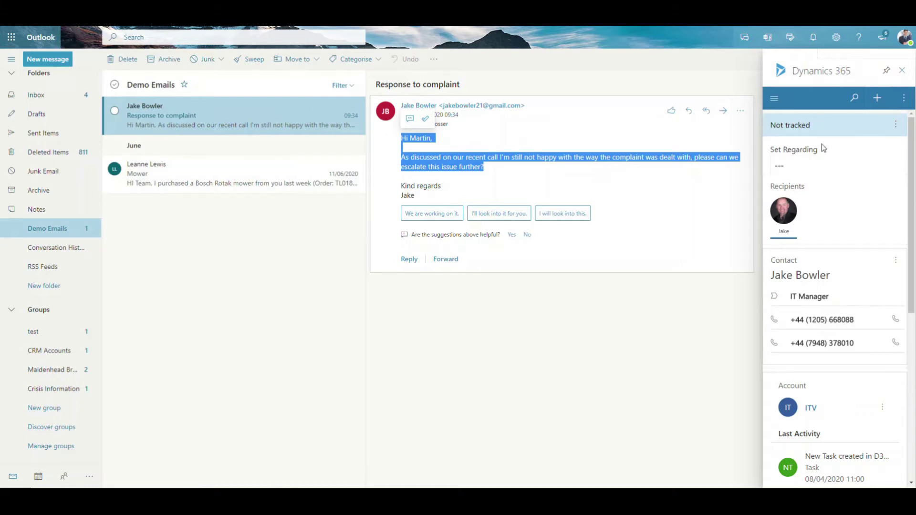
pyautogui.scroll(-3, 859, 327)
pyautogui.scroll(3, 859, 331)
# Open the "Mower" email and start a new case titled "Mower Problem" as its regarding record.
pyautogui.click(227, 176)
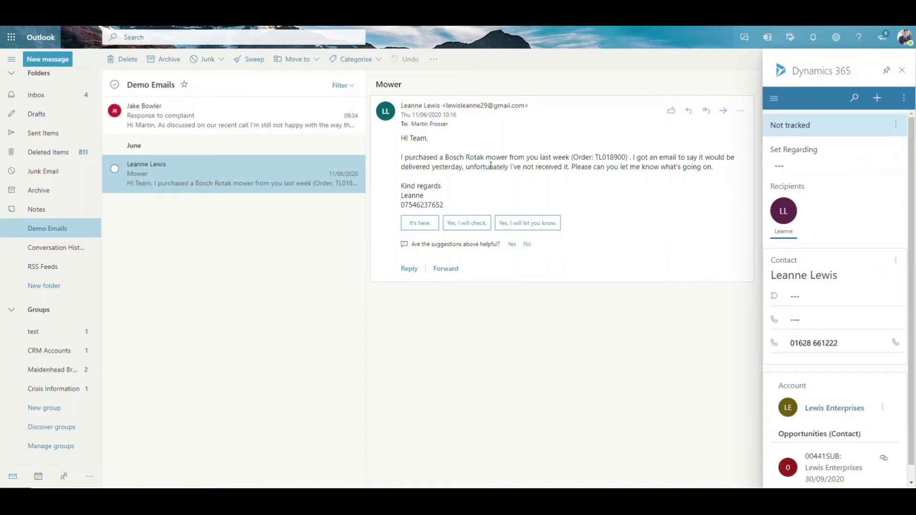
pyautogui.moveTo(626, 157); pyautogui.dragTo(571, 159)
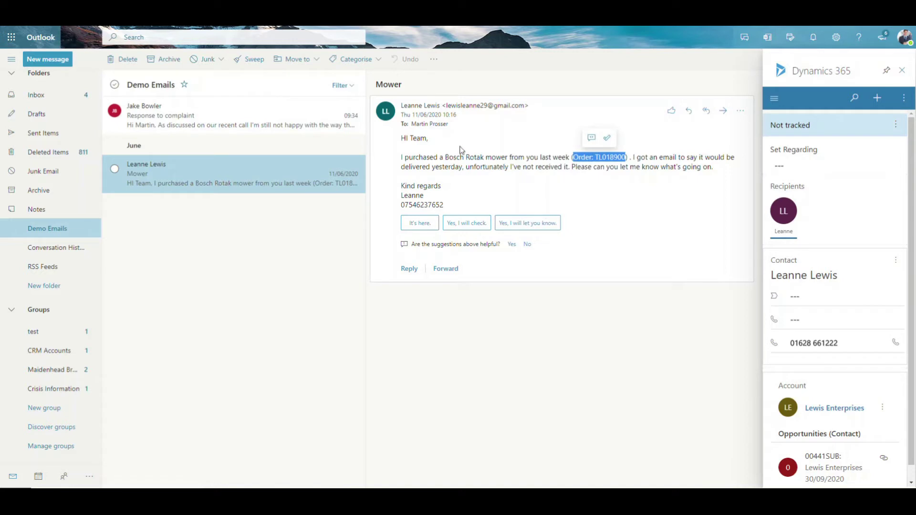
pyautogui.click(811, 166)
pyautogui.click(887, 170)
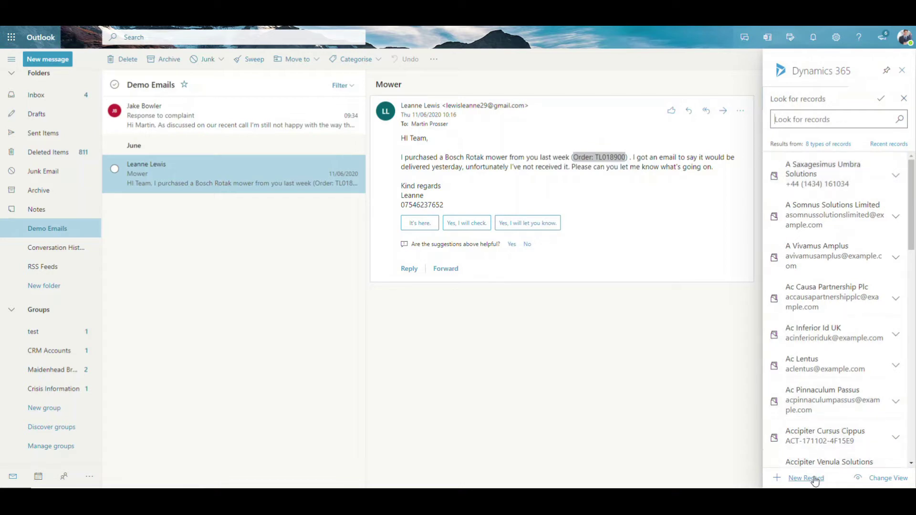
pyautogui.click(830, 145)
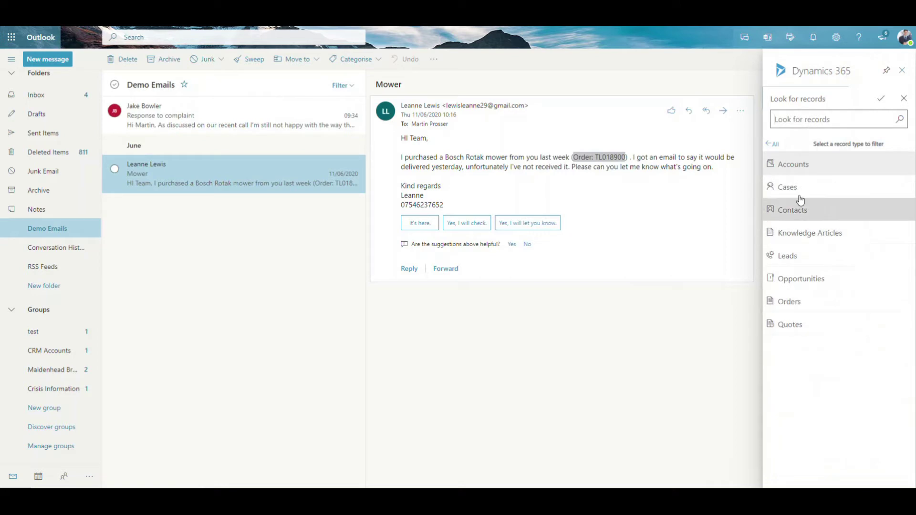
pyautogui.click(782, 187)
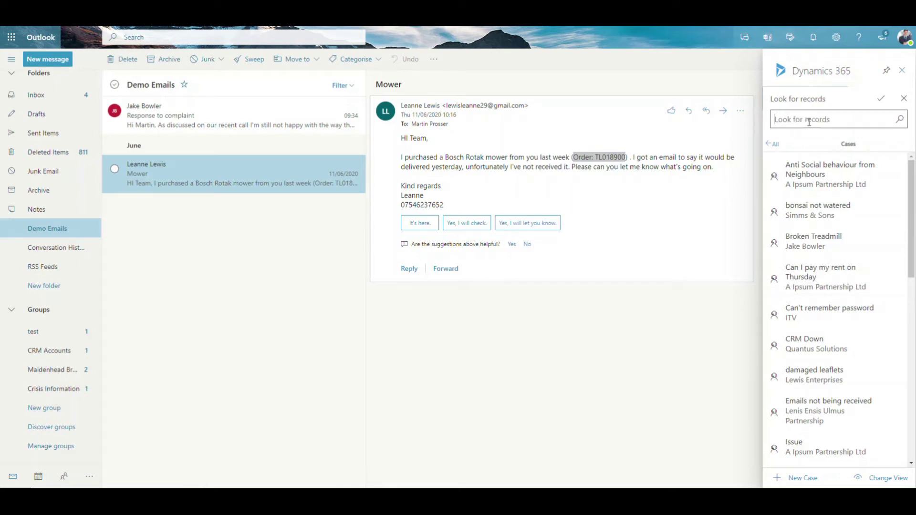
pyautogui.click(801, 478)
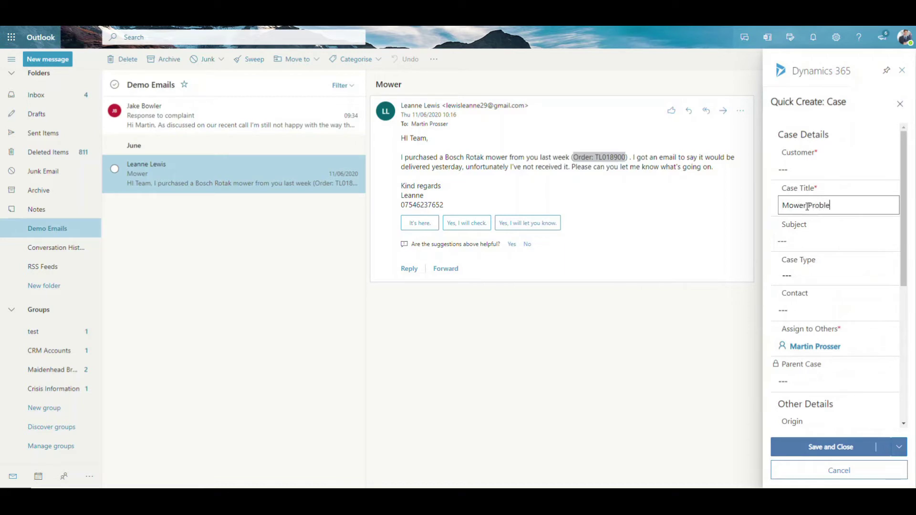
# Set the new case's customer to the contact who sent the "Mower" email.
pyautogui.click(811, 169)
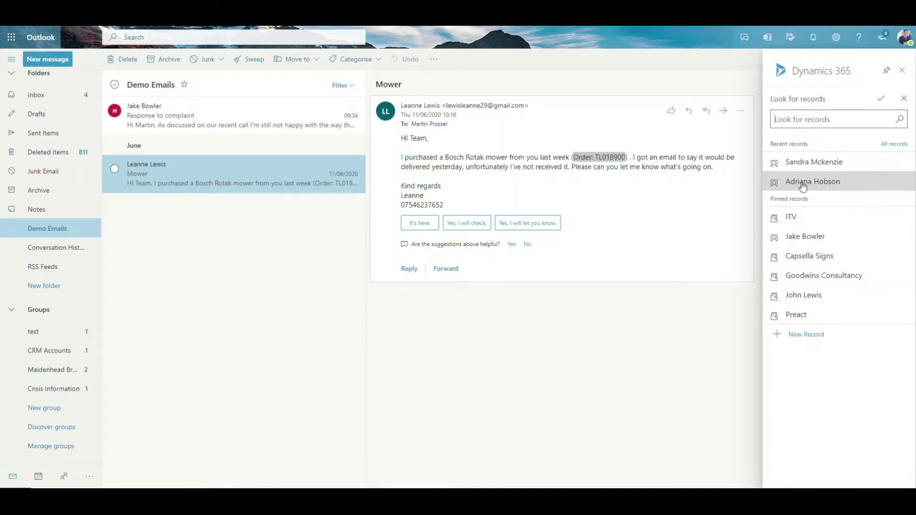
pyautogui.write('leanne')
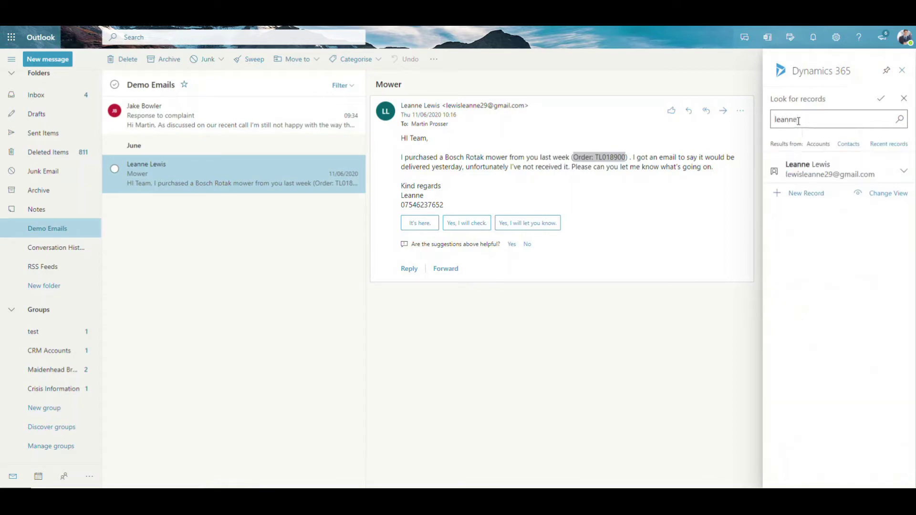
pyautogui.click(804, 172)
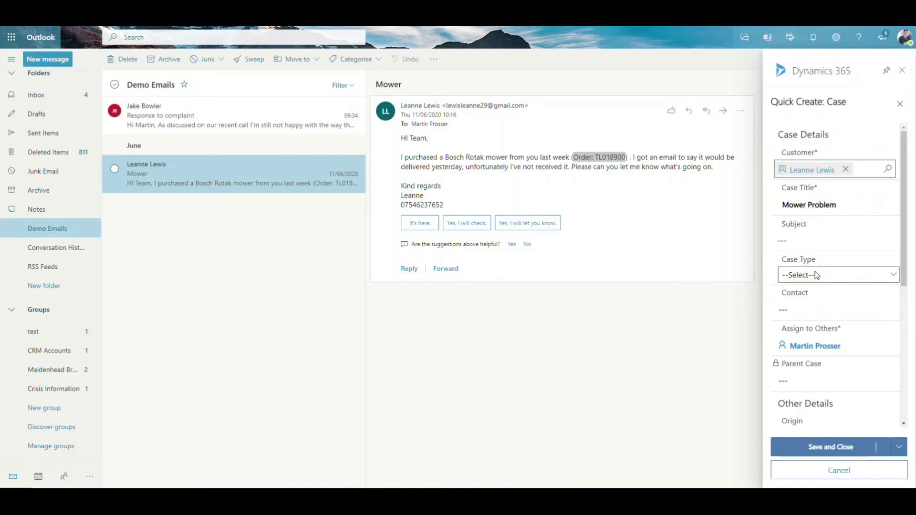
# Try to set the email's sender as the case's contact, and abandon the lookup.
pyautogui.click(804, 308)
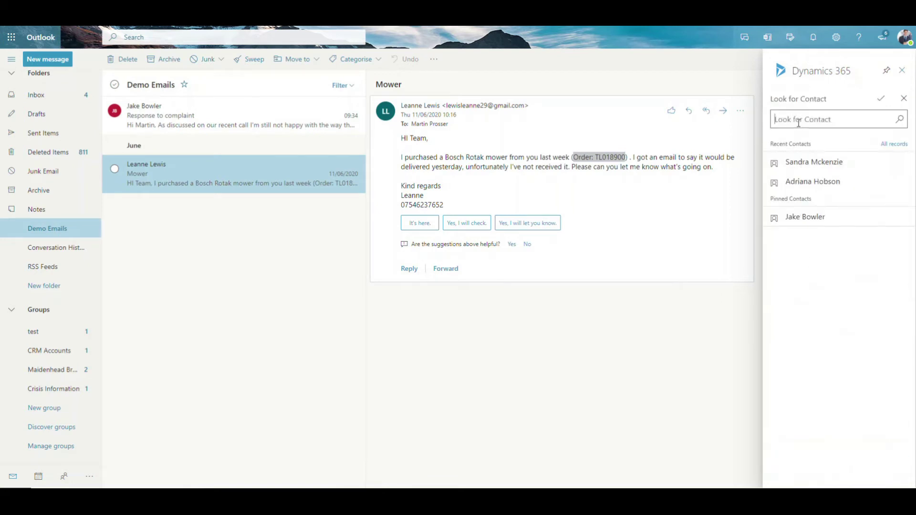
pyautogui.write('leann')
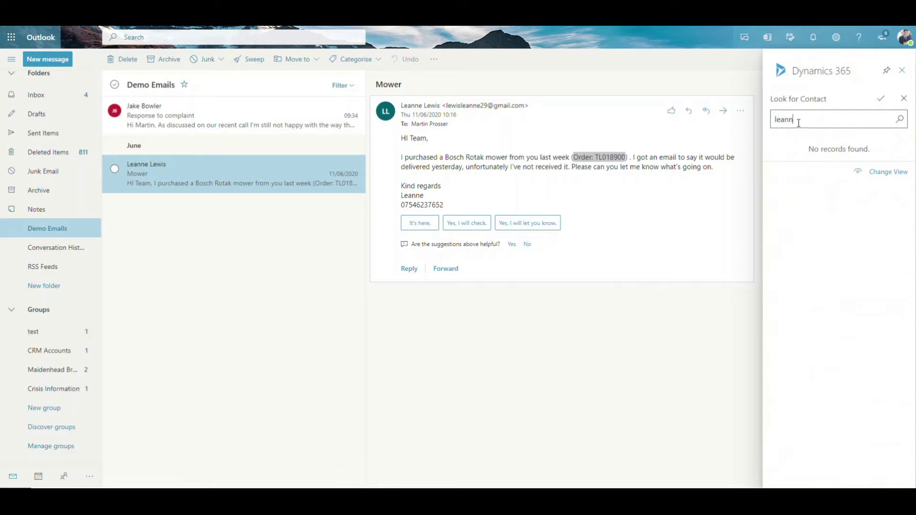
pyautogui.write('e')
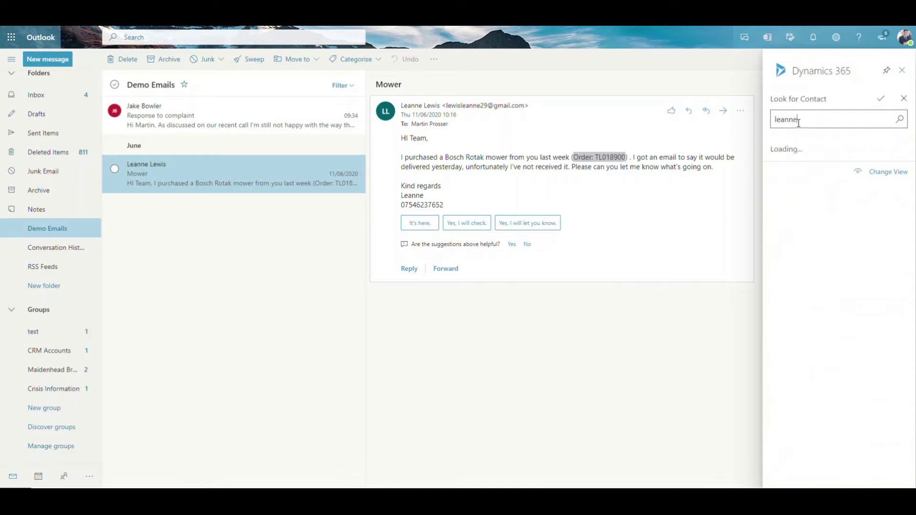
pyautogui.press('BackSpace')
pyautogui.press('BackSpace')
pyautogui.press('BackSpace')
pyautogui.press('BackSpace')
pyautogui.press('BackSpace')
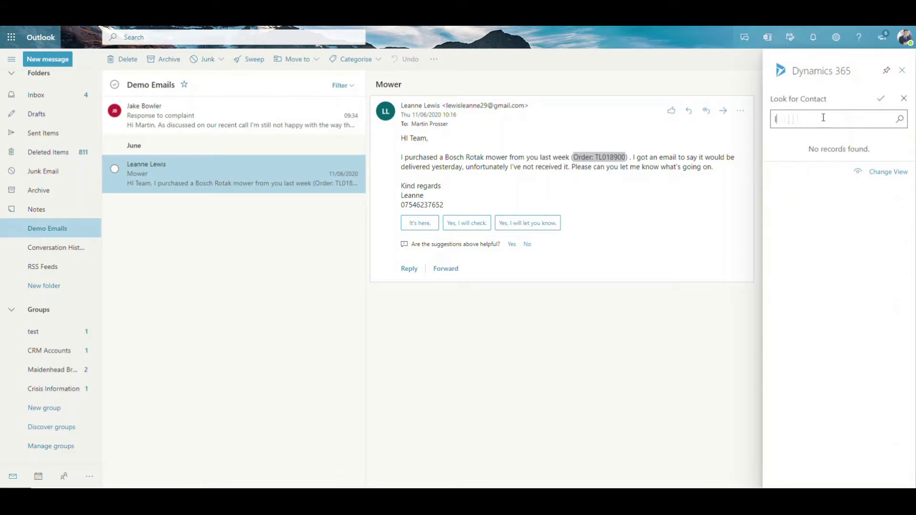
pyautogui.click(903, 101)
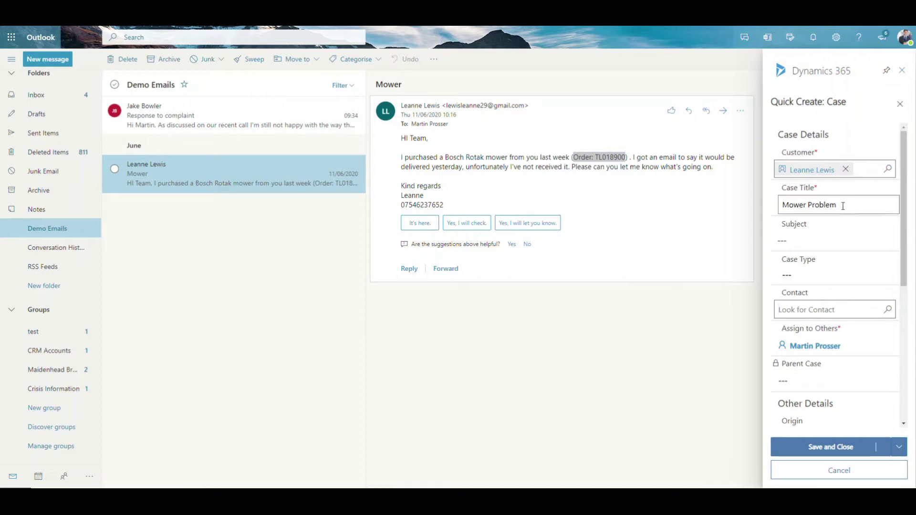
# Replace the "Mower Problem" case's customer with the Lewis Enterprises account.
pyautogui.click(843, 171)
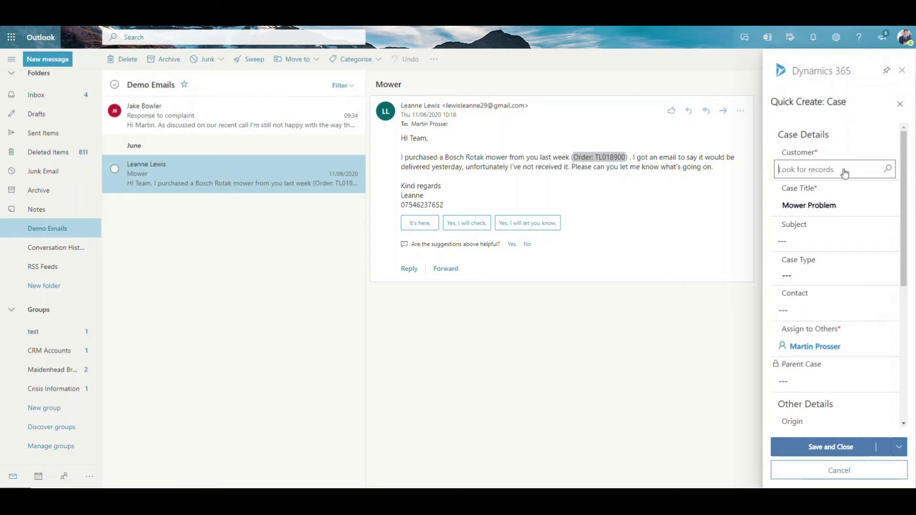
pyautogui.click(805, 172)
pyautogui.write('lewis')
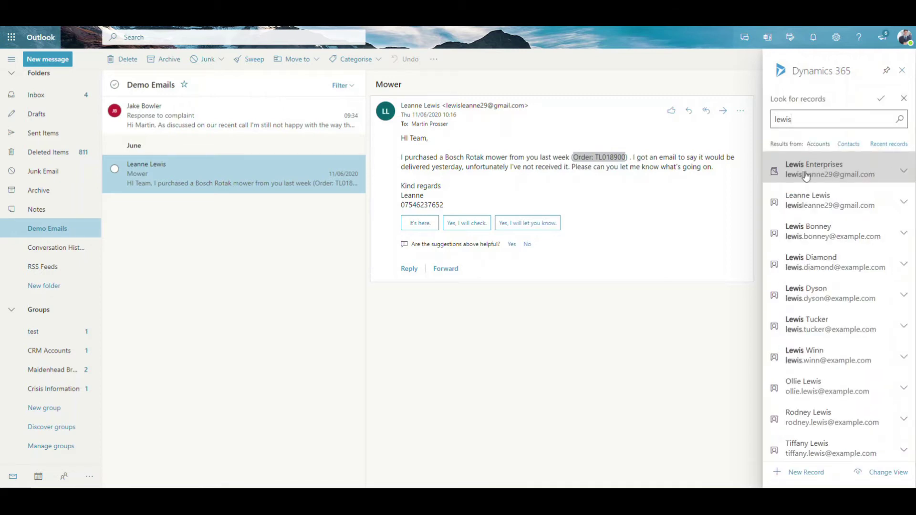
pyautogui.click(807, 175)
# Set the "Mower Problem" case's contact to the email's sender and its case type to Problem.
pyautogui.click(877, 310)
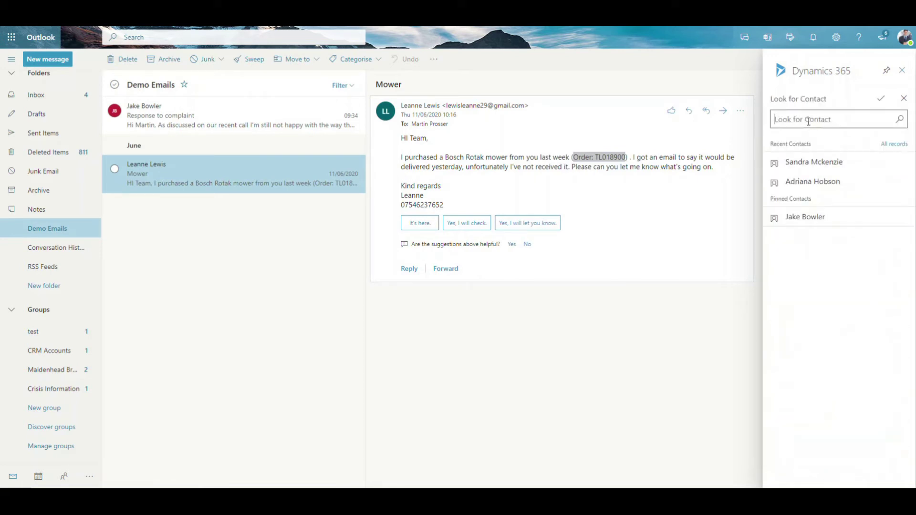
pyautogui.write('leanne')
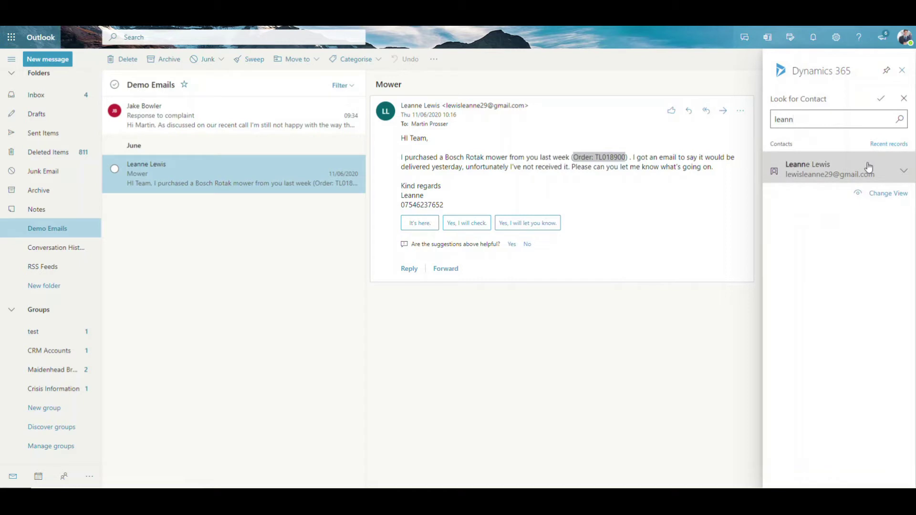
pyautogui.click(808, 172)
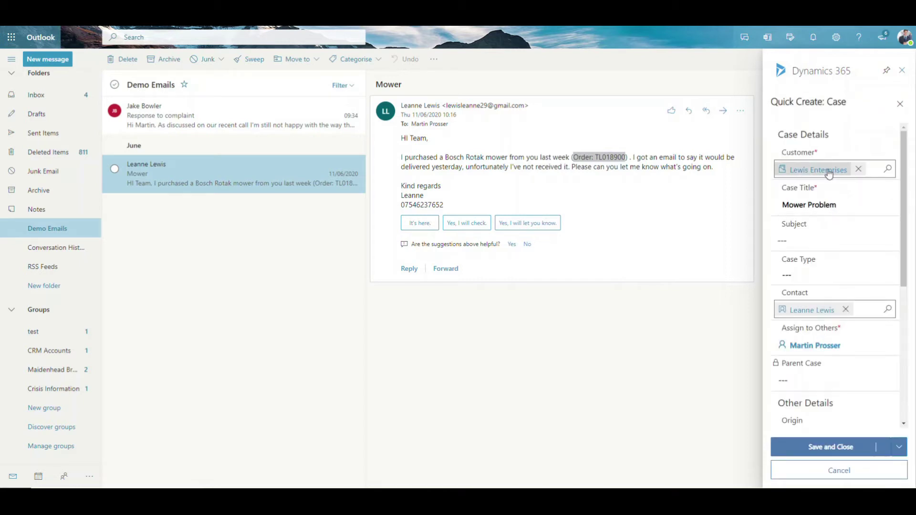
pyautogui.click(823, 276)
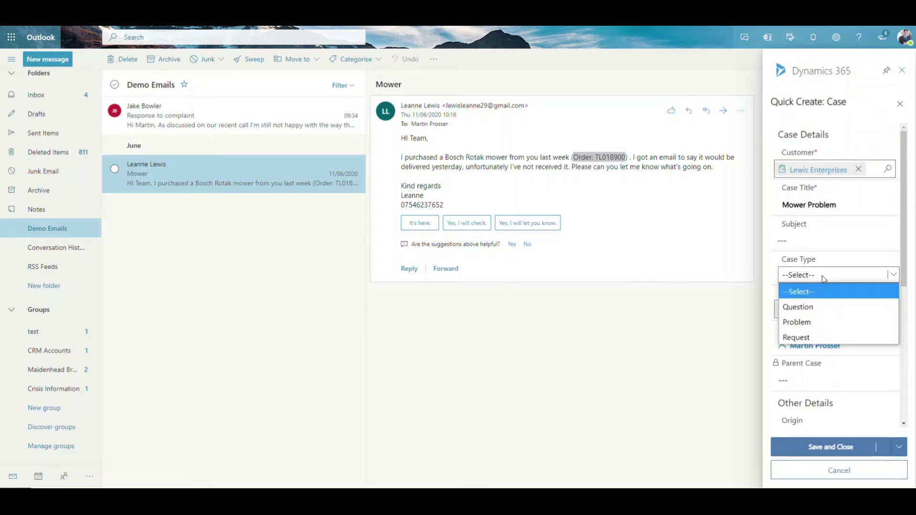
pyautogui.click(803, 323)
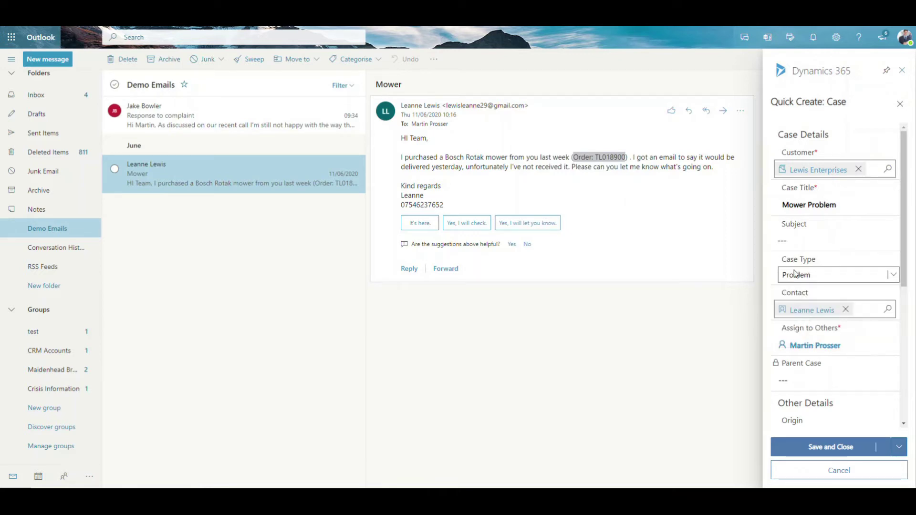
# Set the case's subject to Hardware under the Problem category.
pyautogui.click(806, 242)
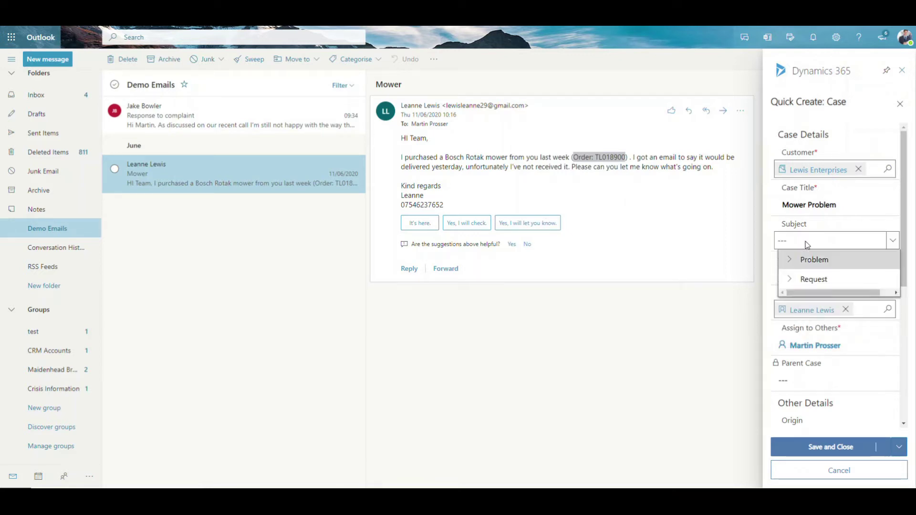
pyautogui.click(791, 261)
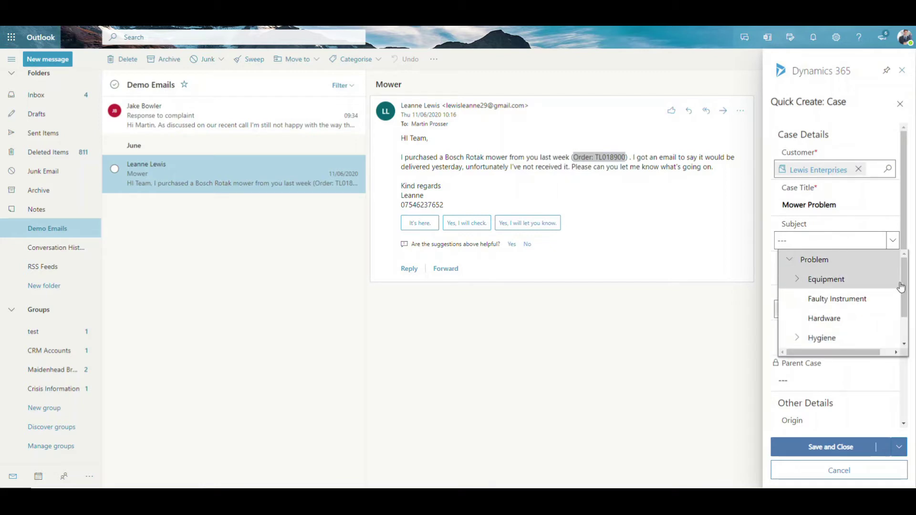
pyautogui.scroll(-2, 902, 318)
pyautogui.scroll(2, 902, 319)
pyautogui.click(795, 281)
pyautogui.click(796, 281)
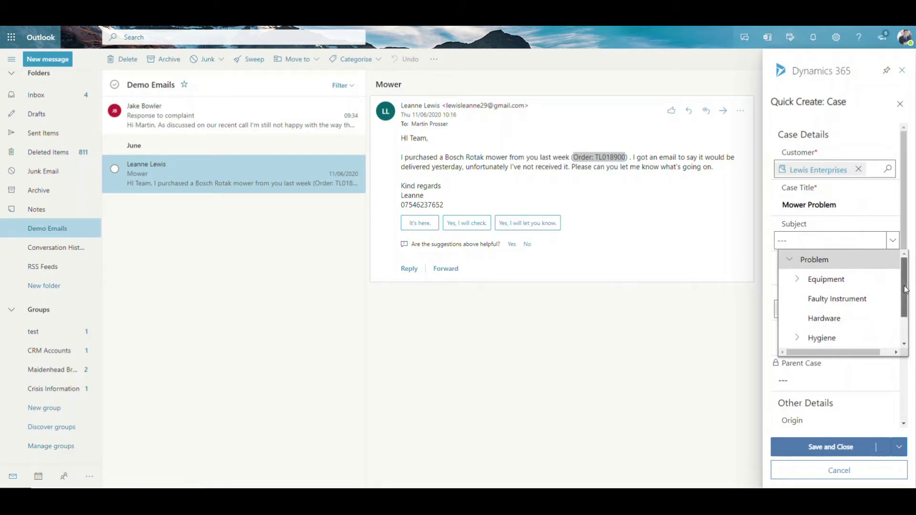
pyautogui.scroll(-1, 905, 299)
pyautogui.scroll(-1, 865, 321)
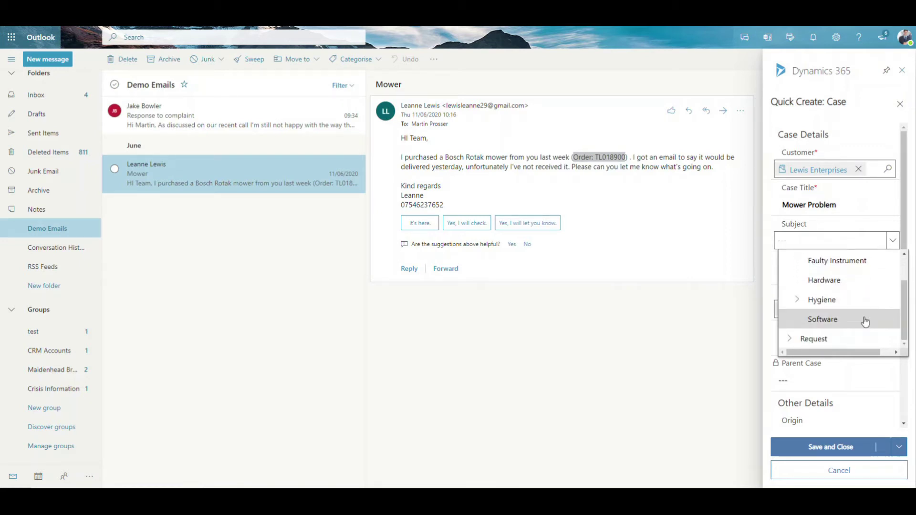
pyautogui.click(823, 283)
# Set the case's origin to Email, save and close the case, and dismiss the tracking notification.
pyautogui.scroll(-2, 840, 377)
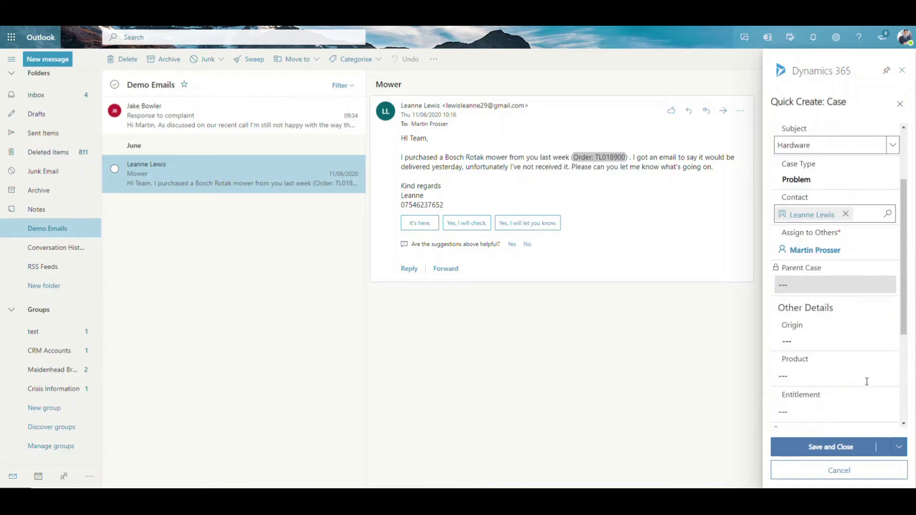
pyautogui.click(795, 341)
pyautogui.click(807, 388)
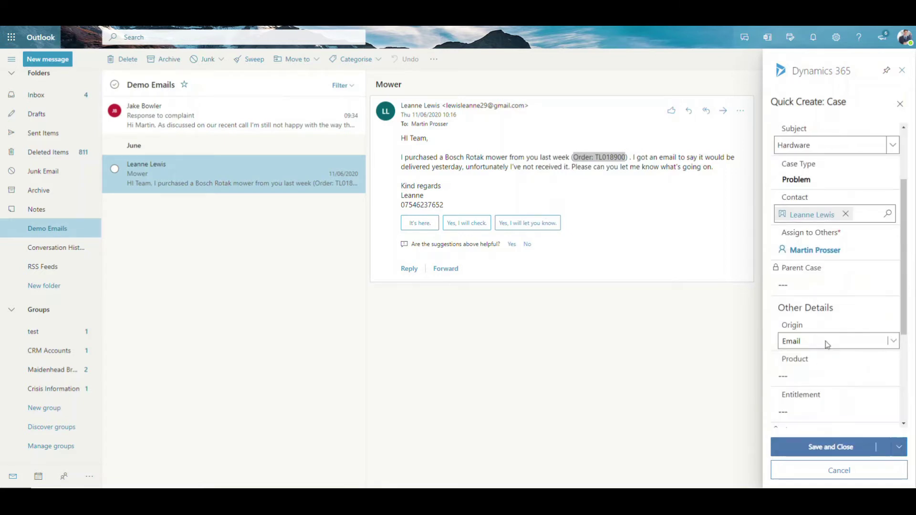
pyautogui.scroll(-2, 827, 329)
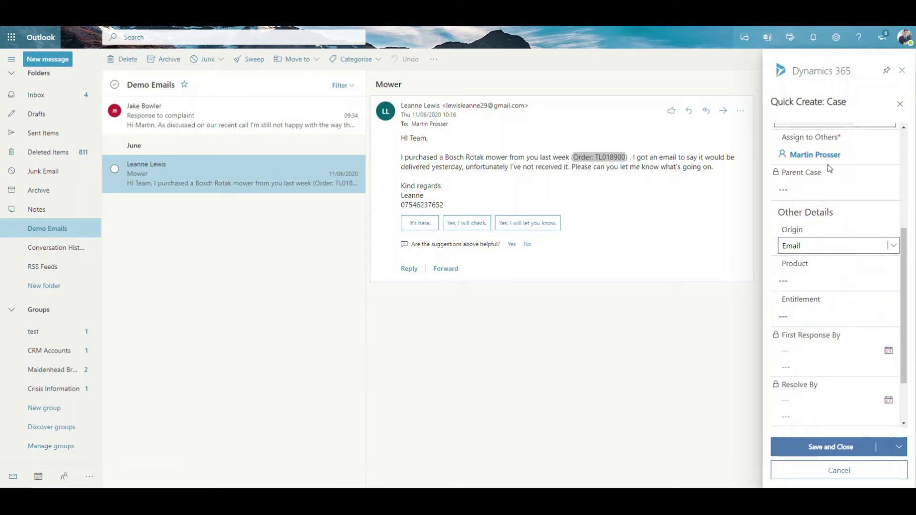
pyautogui.click(844, 448)
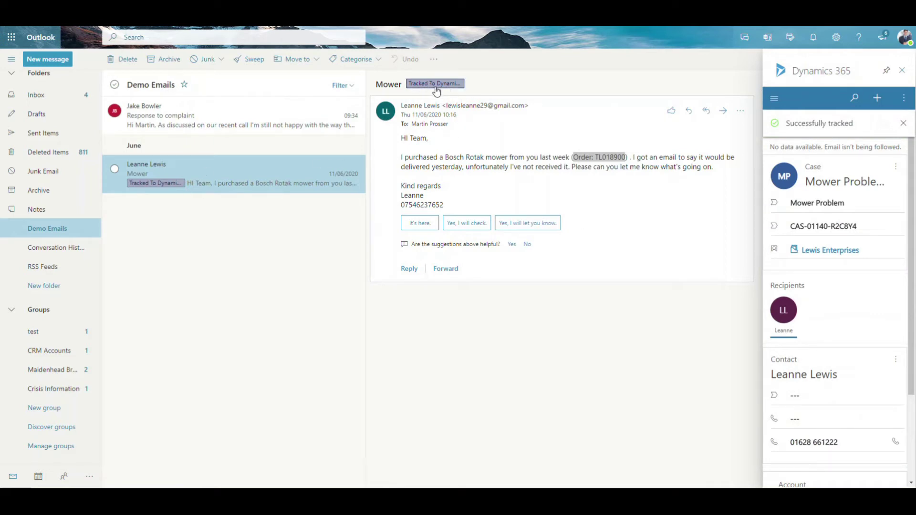
pyautogui.click(903, 124)
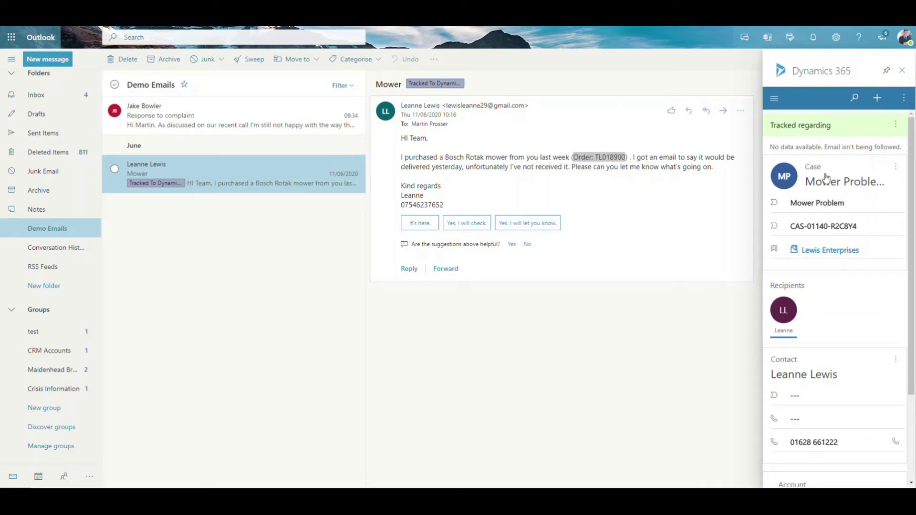
# Open the tracked "Mower Problem" case in Dynamics 365 and expand the Mower email in its timeline.
pyautogui.click(896, 170)
pyautogui.click(825, 216)
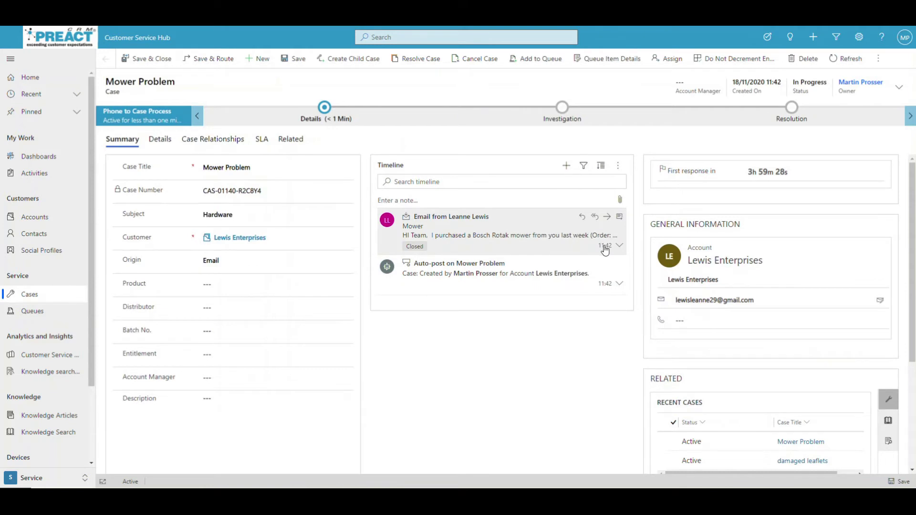
pyautogui.click(619, 245)
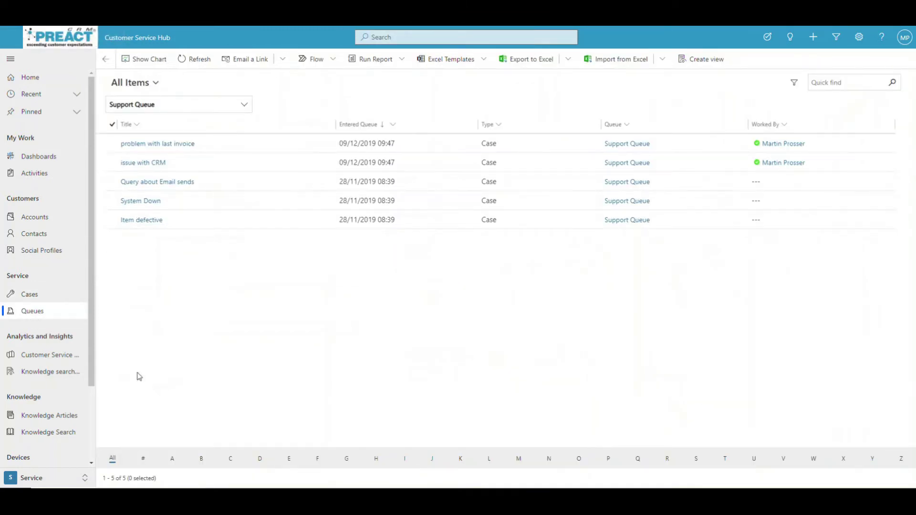
# Open the case list, select the "Problem with GM200" case, and switch the list to the Active Cases view.
pyautogui.click(33, 299)
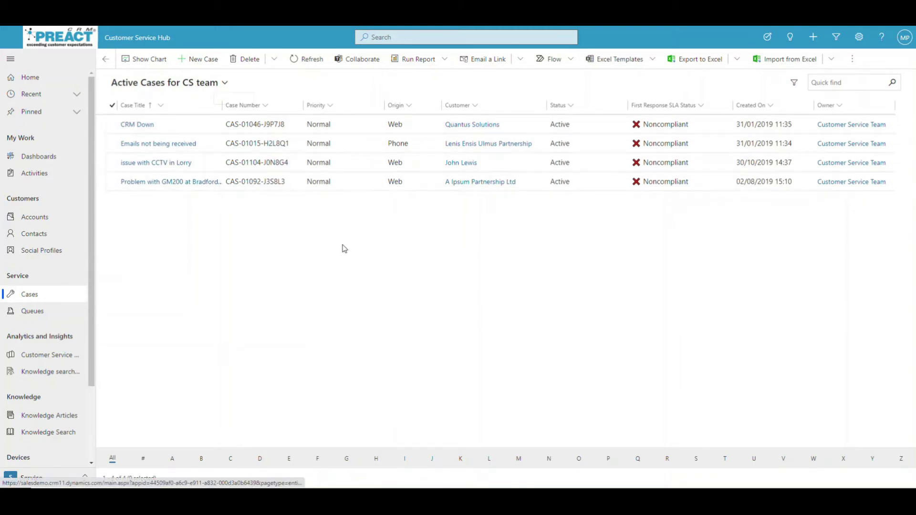
pyautogui.click(112, 183)
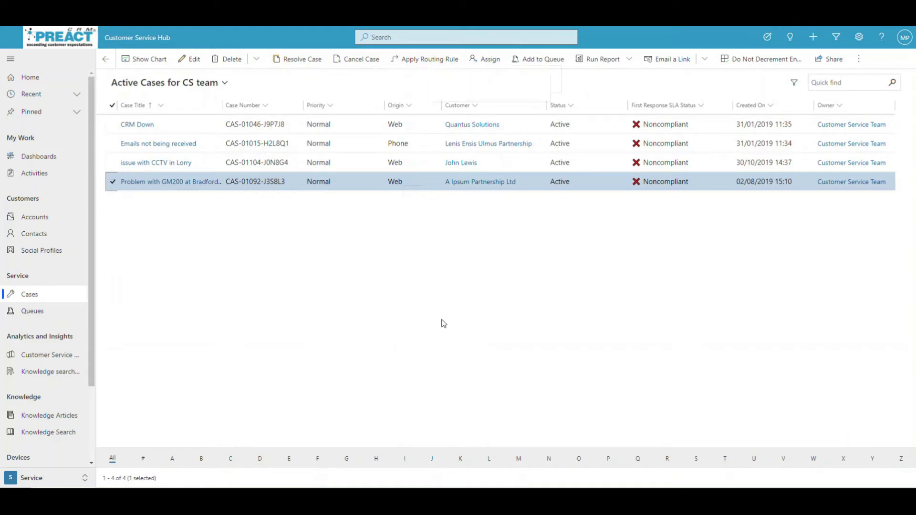
pyautogui.click(223, 85)
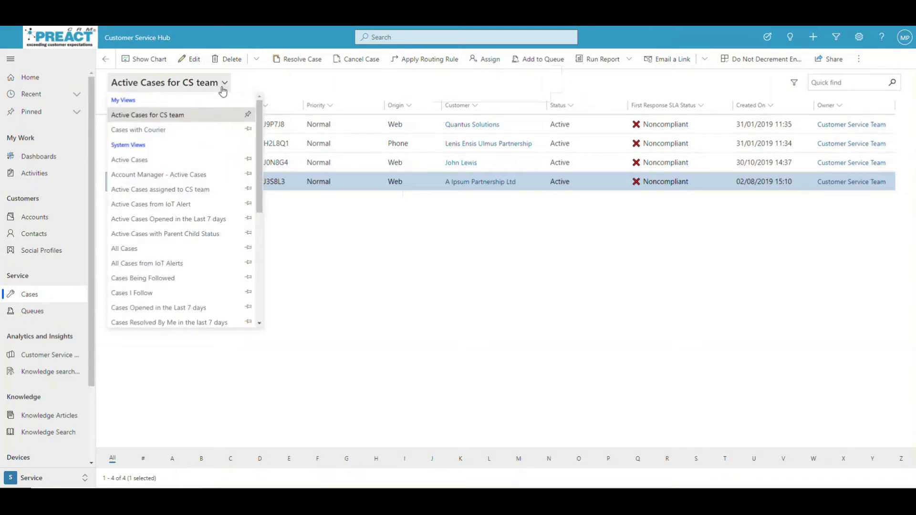
pyautogui.click(128, 166)
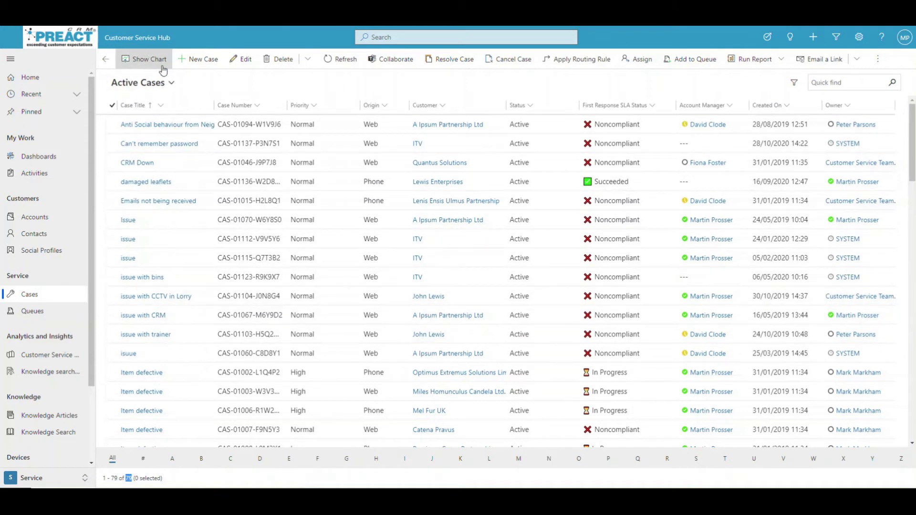
# Show the Active Cases by Agent chart beside the case list and examine the case counts per owner.
pyautogui.click(145, 62)
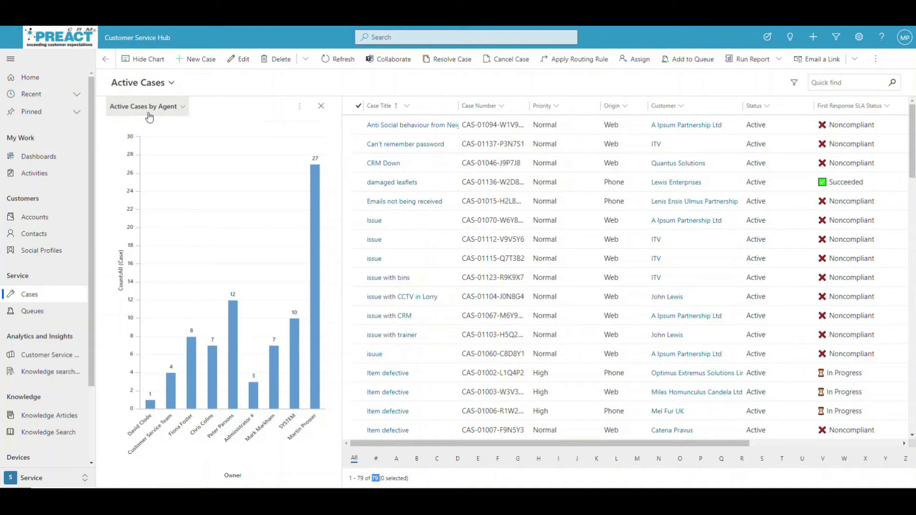
pyautogui.moveTo(320, 284)
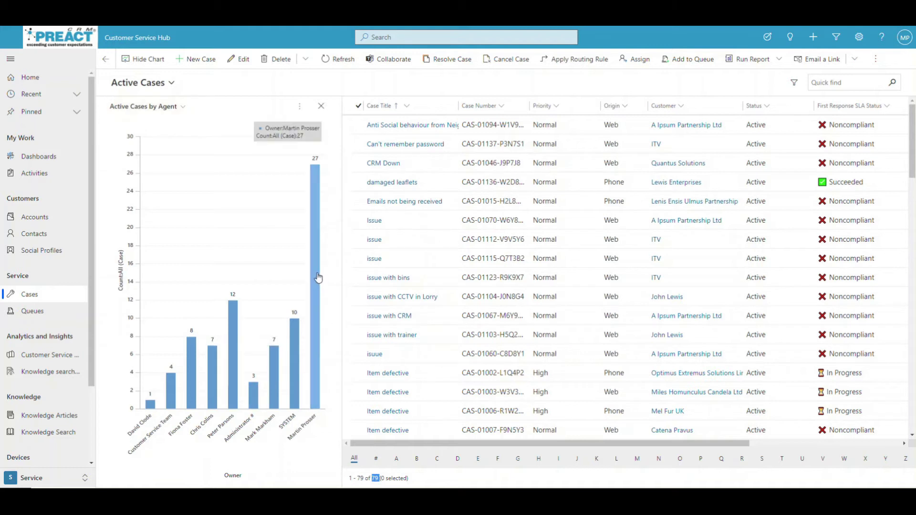
pyautogui.moveTo(279, 376)
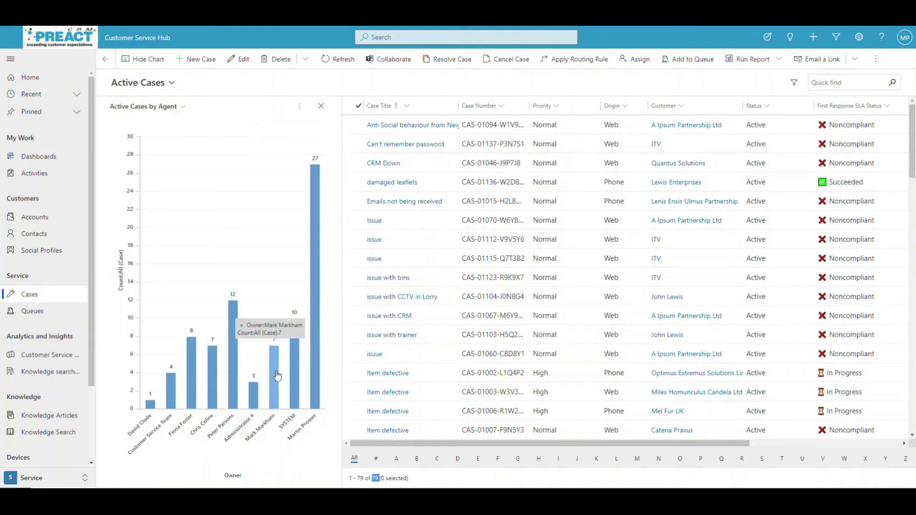
pyautogui.moveTo(230, 379)
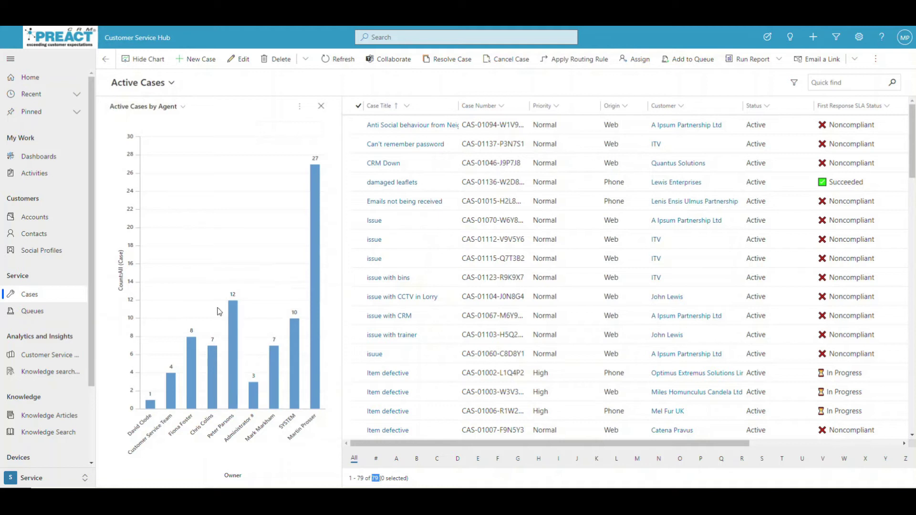
# Switch the chart to Case Mix (By Origin) and examine the case count of each origin.
pyautogui.click(180, 113)
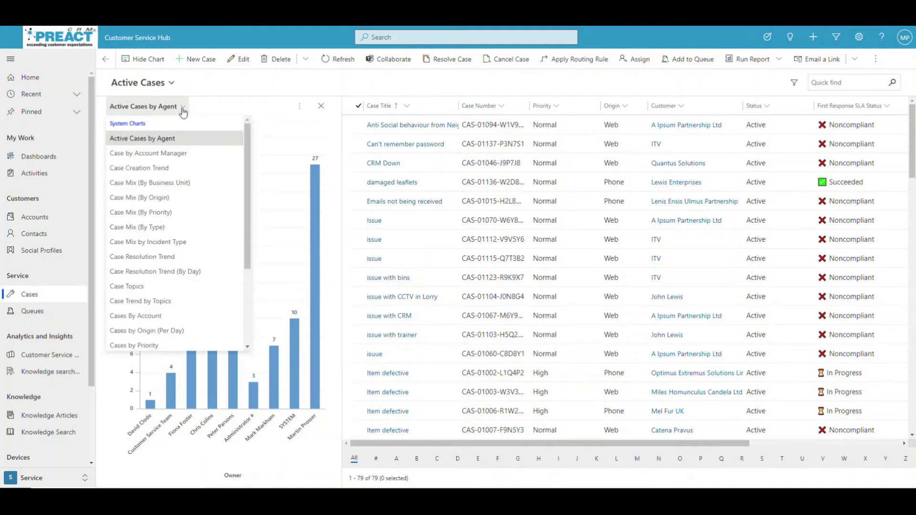
pyautogui.click(132, 199)
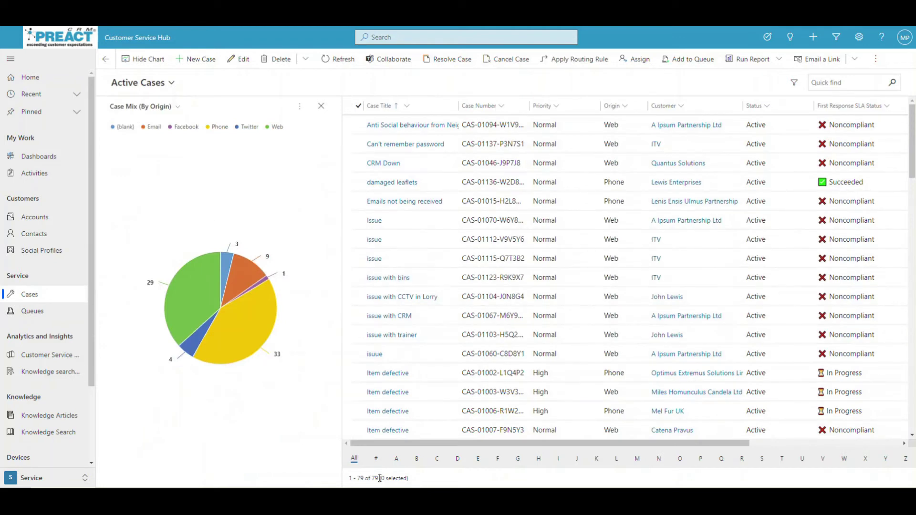
pyautogui.moveTo(258, 345)
pyautogui.moveTo(205, 302)
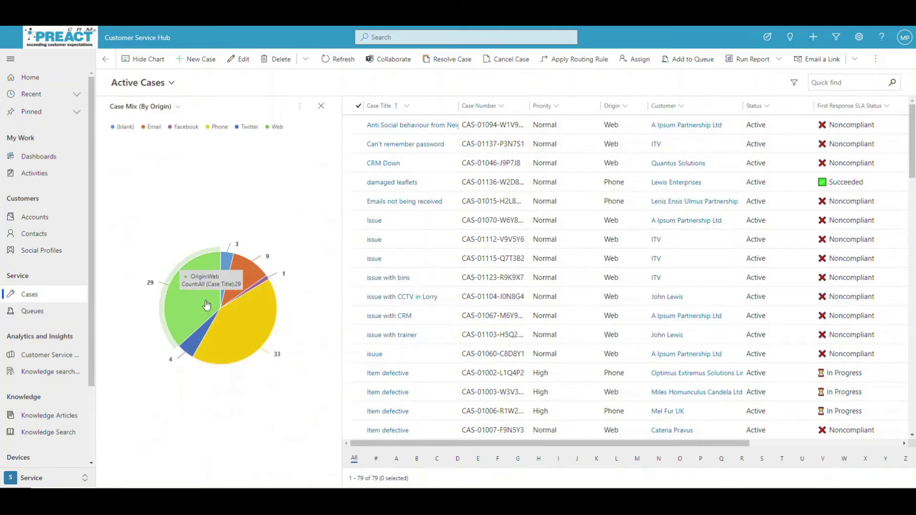
pyautogui.moveTo(196, 352)
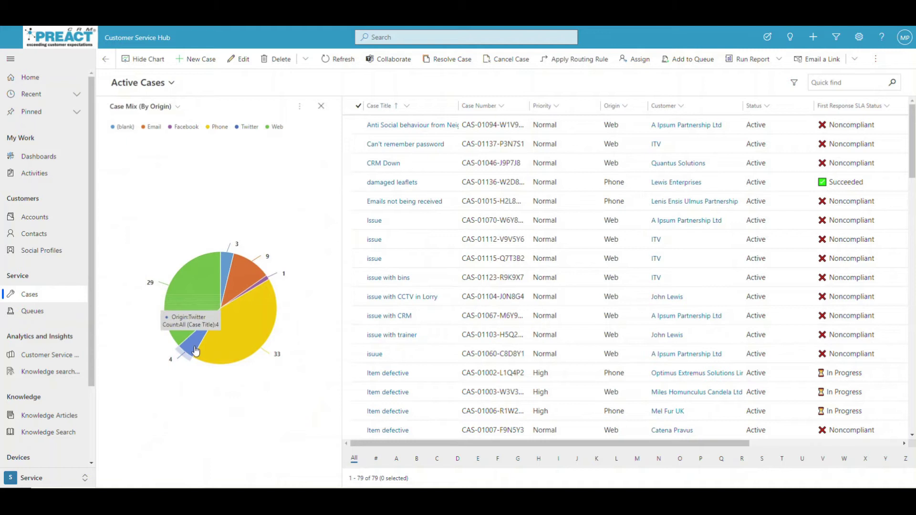
pyautogui.moveTo(227, 266)
pyautogui.moveTo(241, 279)
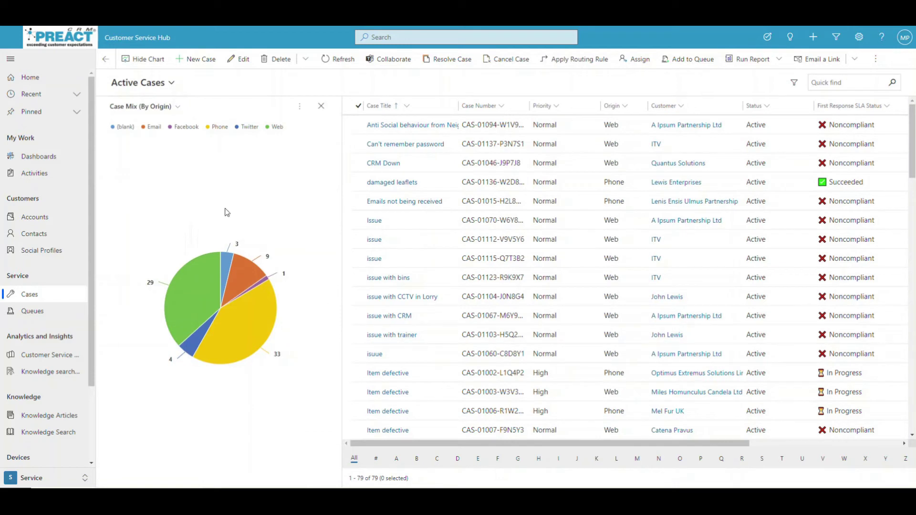
# Open the "Mower Problem" case from the Cases Opened in the Last 7 days view.
pyautogui.click(29, 295)
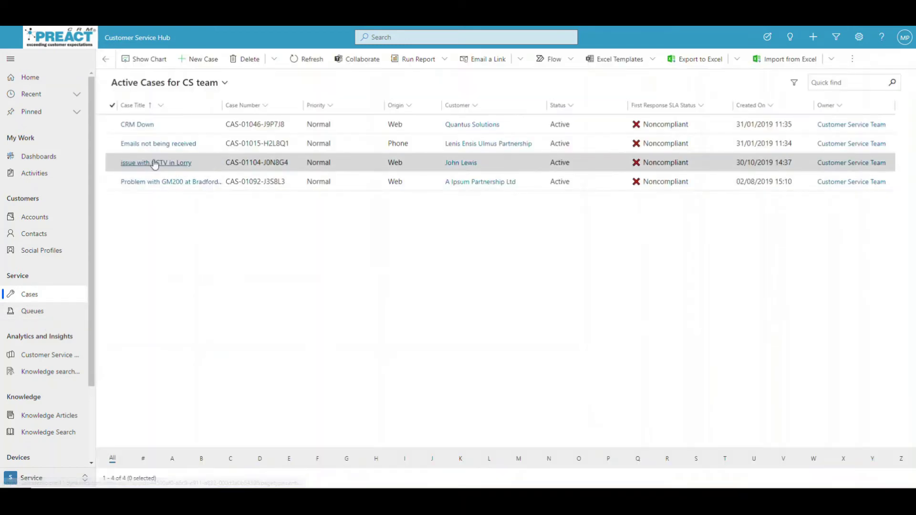
pyautogui.click(224, 83)
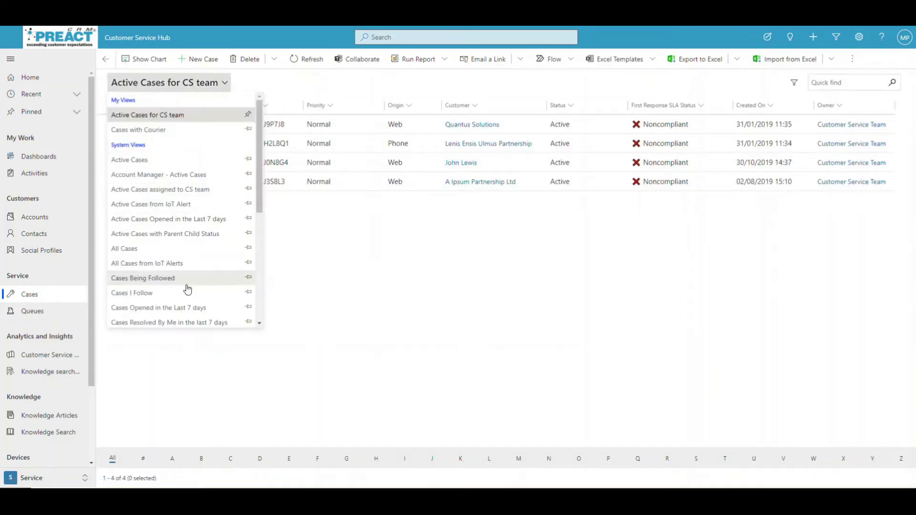
pyautogui.click(150, 310)
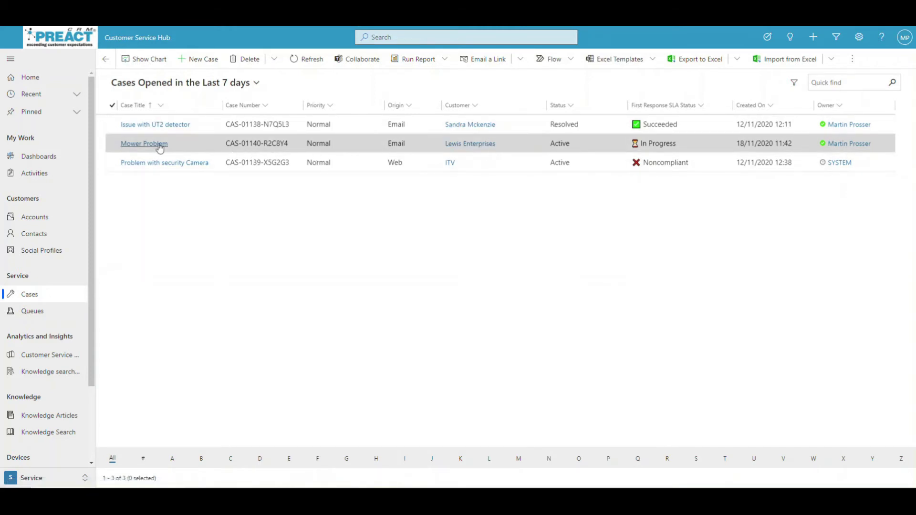
pyautogui.click(149, 144)
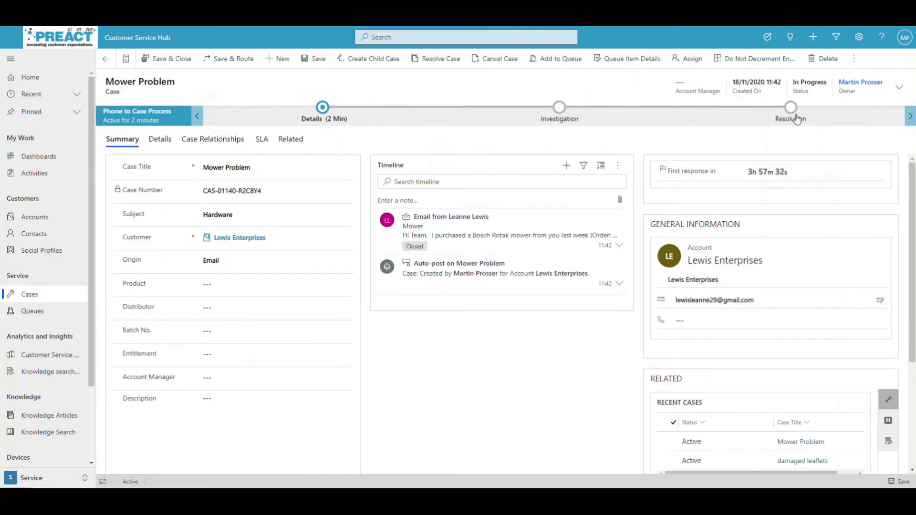
# Open the Details stage of the case's Phone to Case Process and dock it beside the form.
pyautogui.moveTo(794, 175); pyautogui.dragTo(751, 178)
pyautogui.click(323, 113)
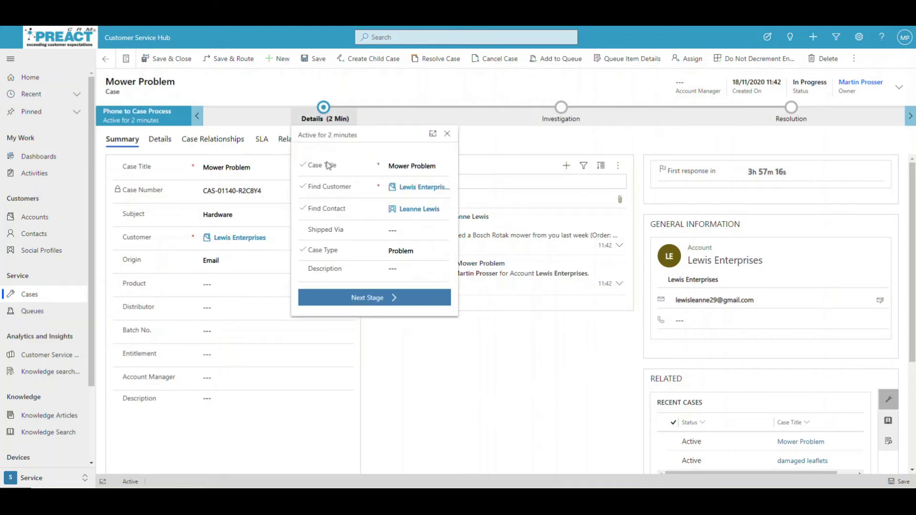
pyautogui.click(433, 134)
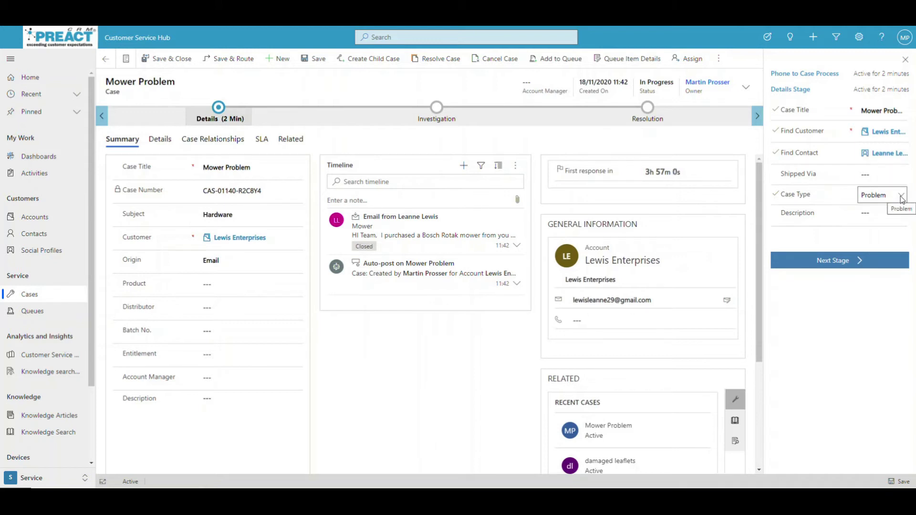
# Try other case types such as Request in the Details stage to compare the process stages, and return Case Type to Problem.
pyautogui.click(902, 199)
pyautogui.click(880, 257)
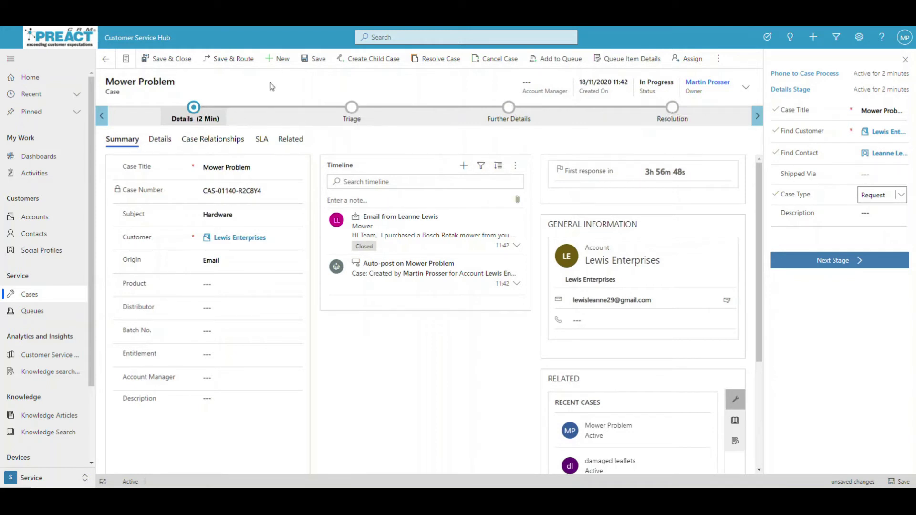
pyautogui.click(901, 196)
pyautogui.click(885, 224)
pyautogui.click(900, 198)
pyautogui.click(886, 240)
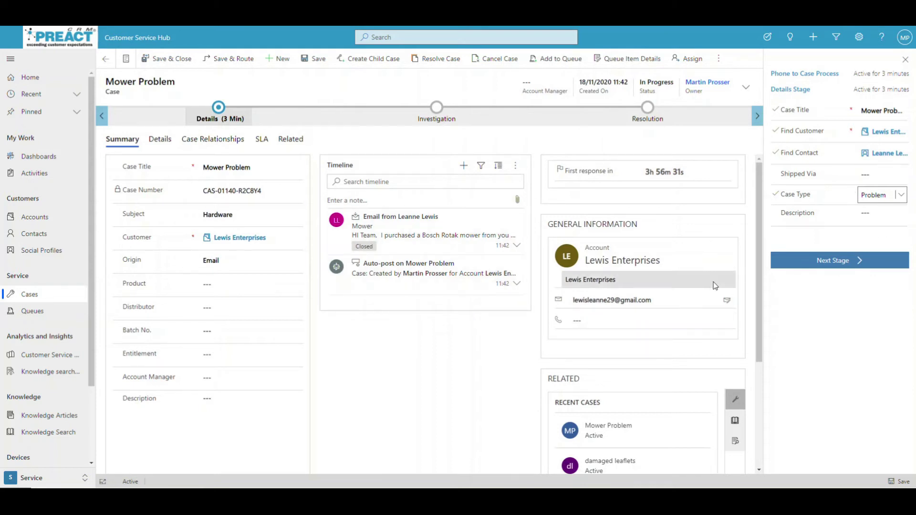
# Set Shipped Via to DPD and advance the Mower Problem case to the Investigation stage.
pyautogui.click(878, 174)
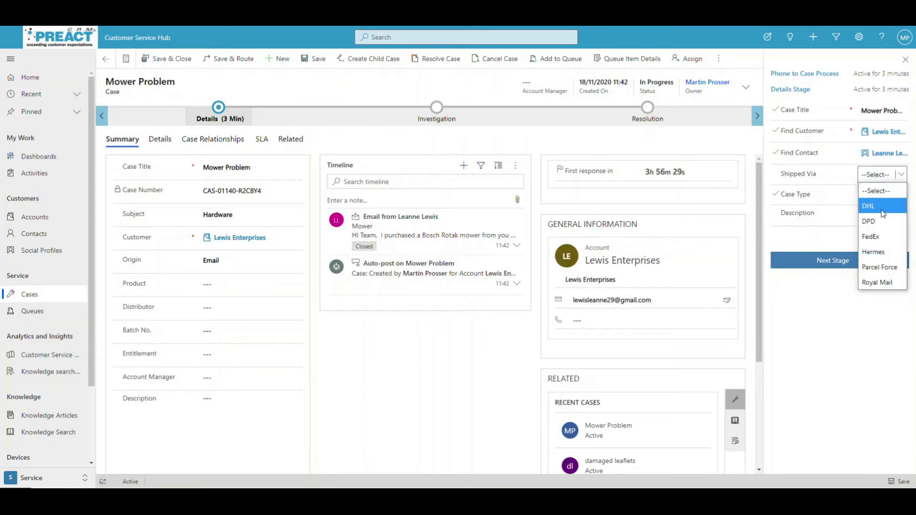
pyautogui.click(873, 219)
pyautogui.click(859, 261)
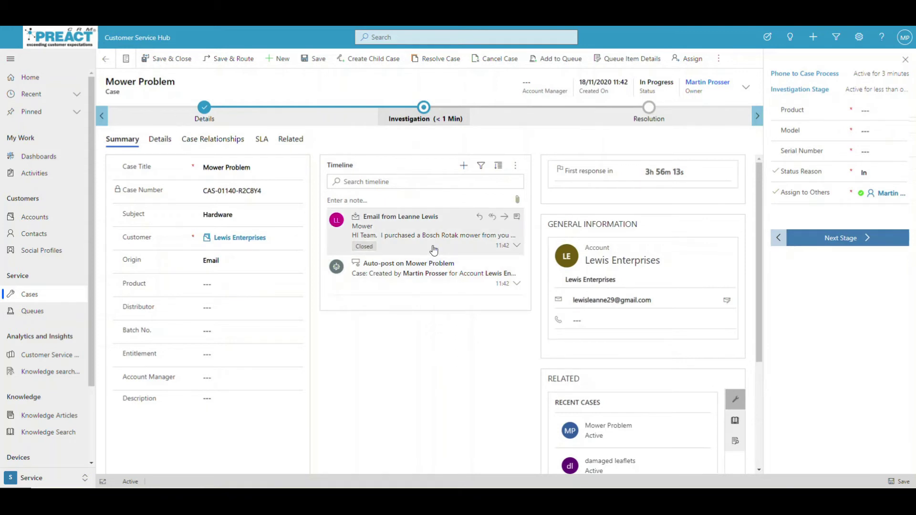
# Start a new phone call activity from the case timeline with the subject "Call about issue with mower".
pyautogui.click(464, 168)
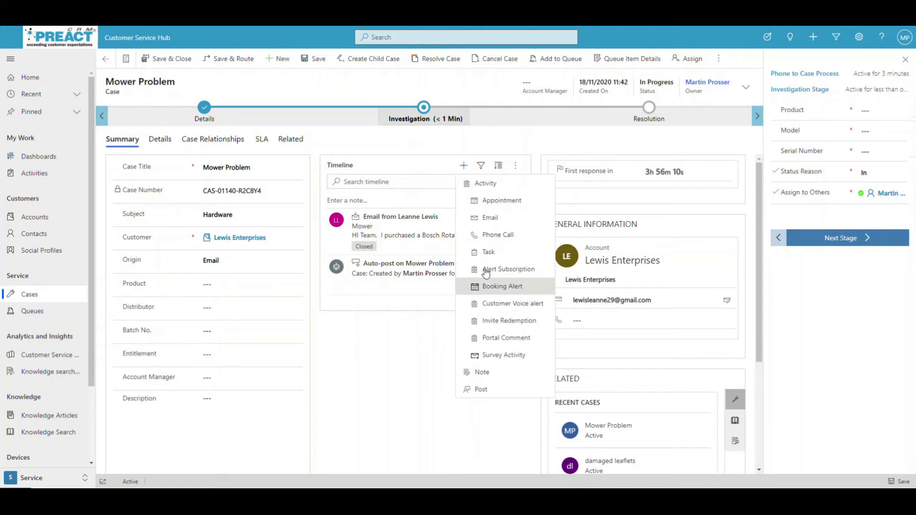
pyautogui.click(490, 237)
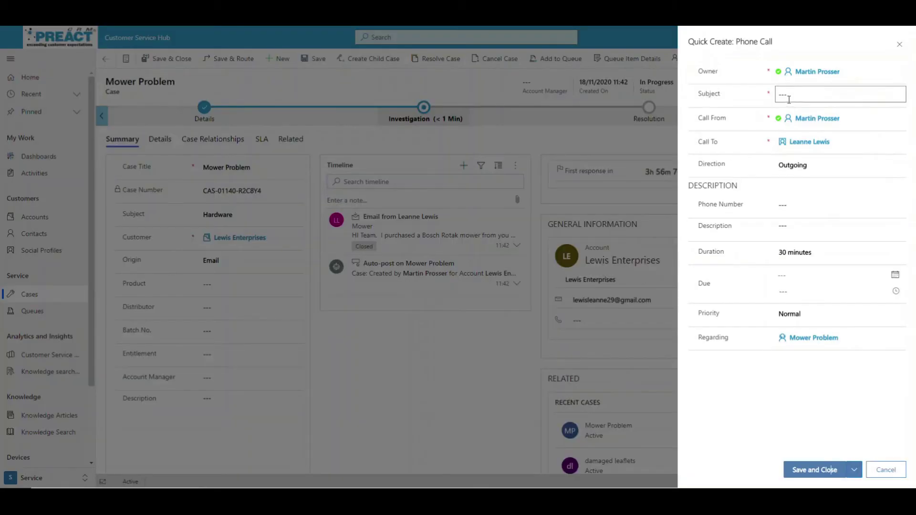
pyautogui.click(792, 96)
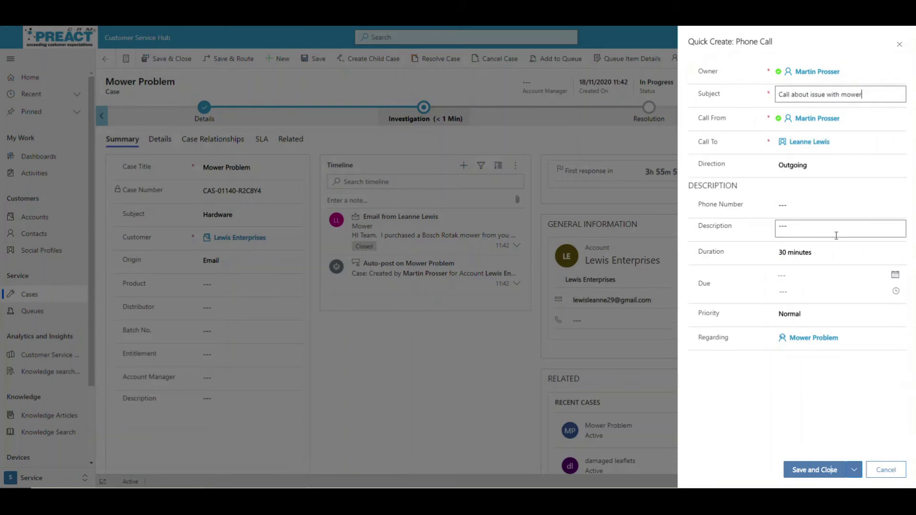
# Set the phone call's due date to 19/11/2020 at 10:00, and save and close it.
pyautogui.click(895, 275)
pyautogui.click(838, 358)
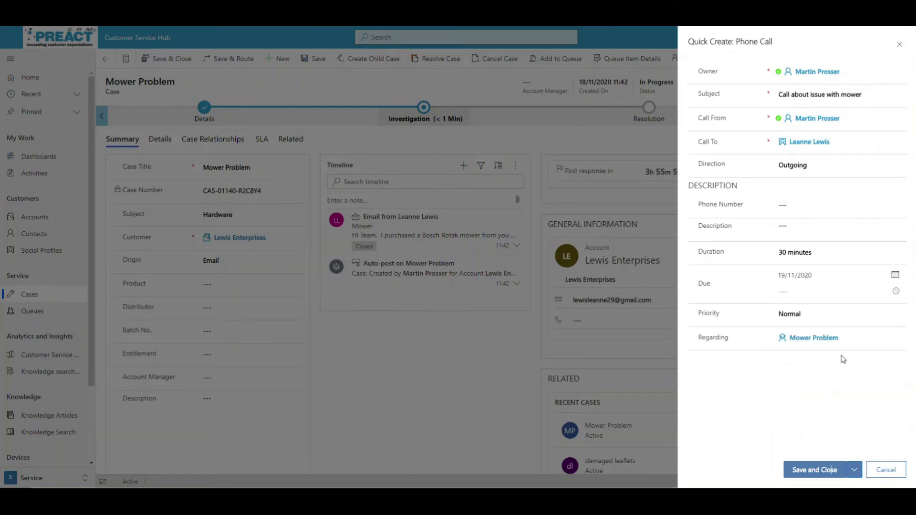
pyautogui.click(896, 291)
pyautogui.moveTo(900, 336); pyautogui.dragTo(900, 347)
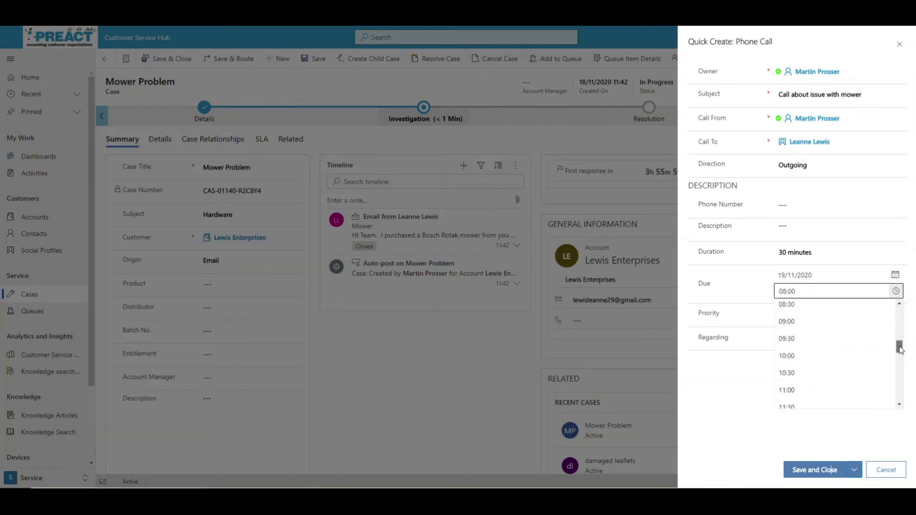
pyautogui.click(807, 358)
pyautogui.click(822, 474)
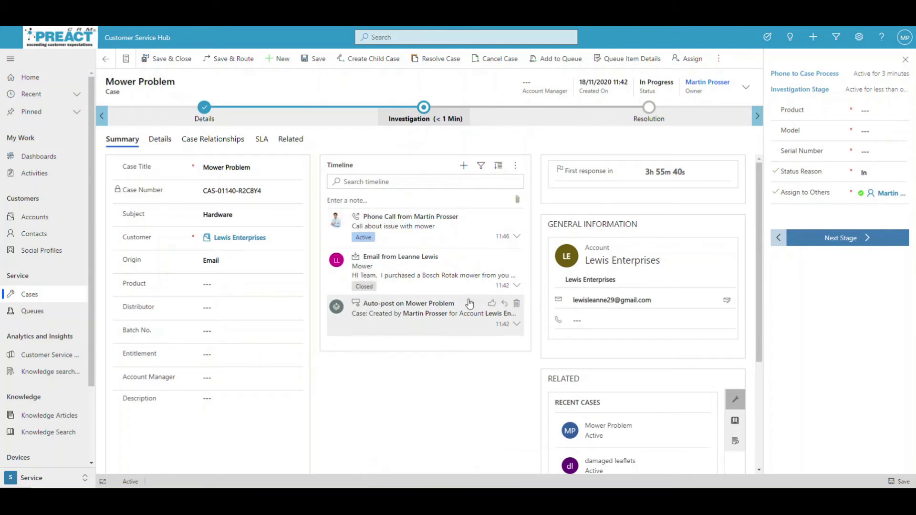
# Expand the customer's email in the timeline and open the "Call about issue with mower" phone call record.
pyautogui.click(517, 287)
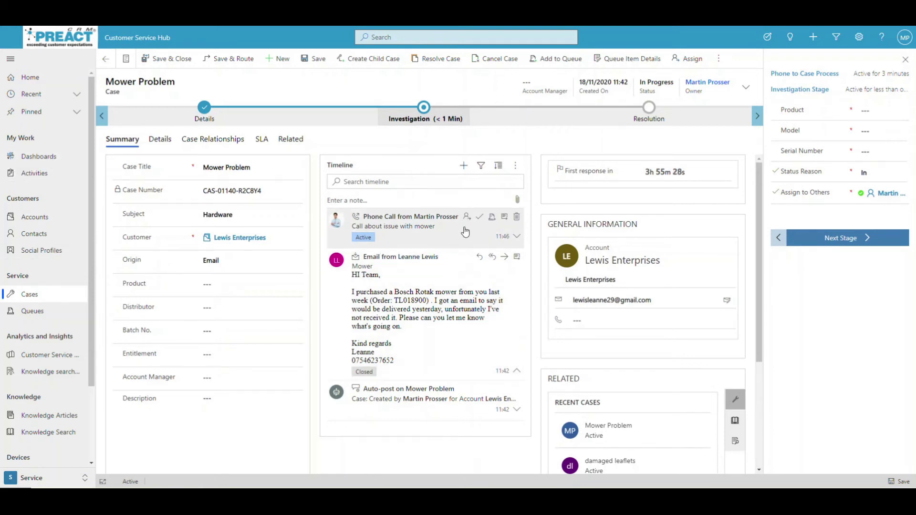
pyautogui.click(505, 218)
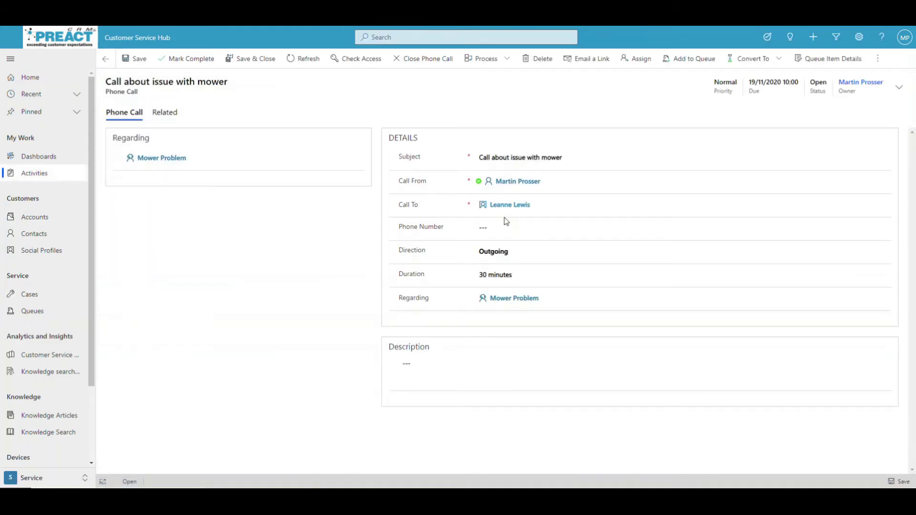
# Enter the placeholder text "fsdfsdds" as the phone call's description and mark the call complete.
pyautogui.click(435, 364)
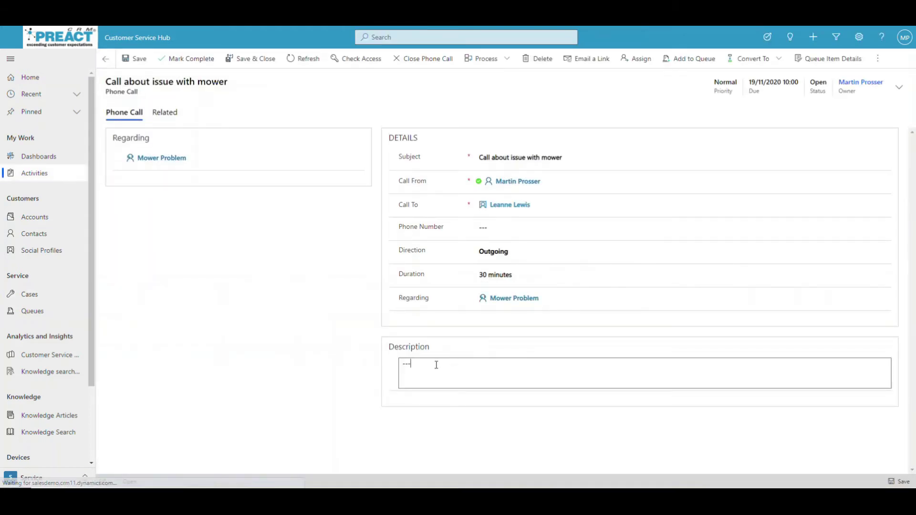
pyautogui.write('sdsdsdsdcasdsadsdasdsdfs')
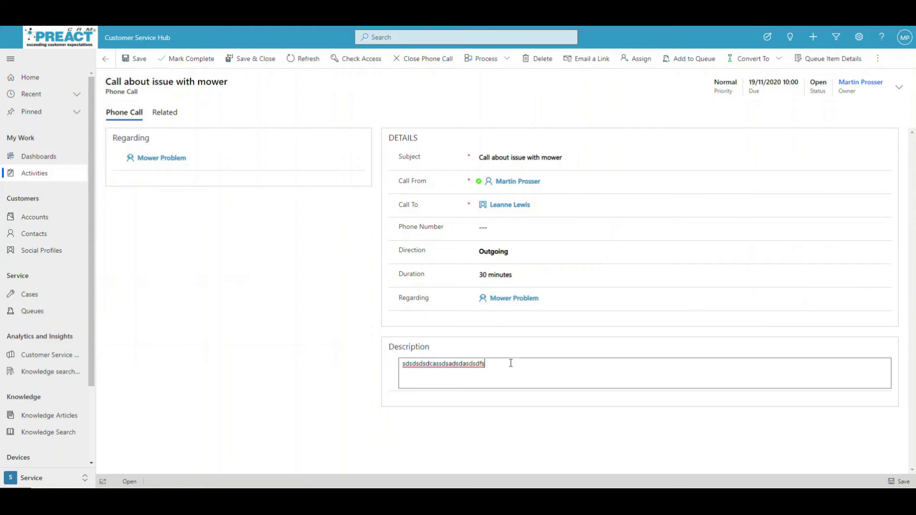
pyautogui.moveTo(509, 364); pyautogui.dragTo(380, 368)
pyautogui.press('BackSpace')
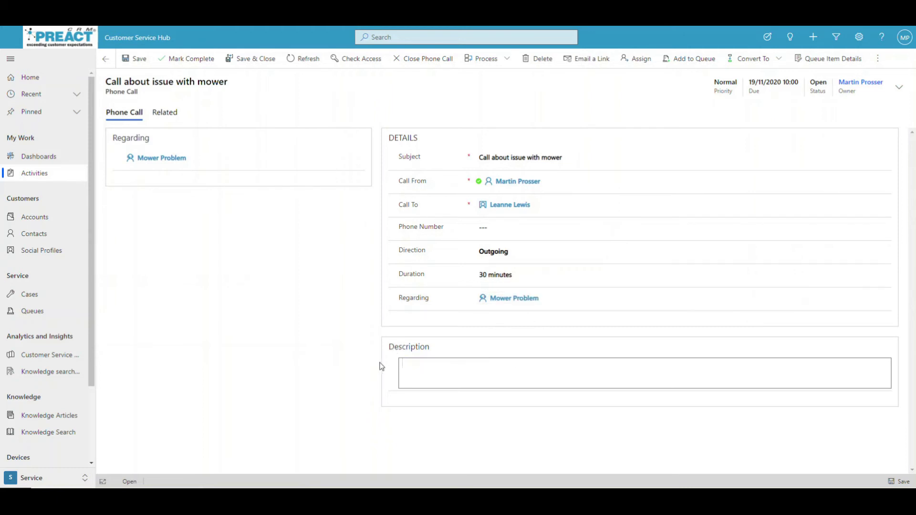
pyautogui.click(193, 60)
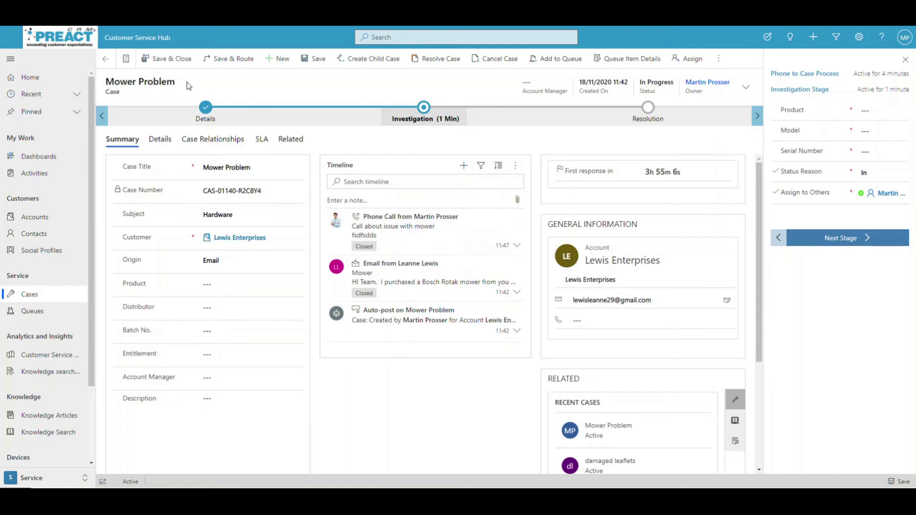
# Refresh the Mower Problem case and check its First response in SLA status.
pyautogui.click(718, 59)
pyautogui.click(761, 120)
pyautogui.moveTo(711, 175); pyautogui.dragTo(646, 177)
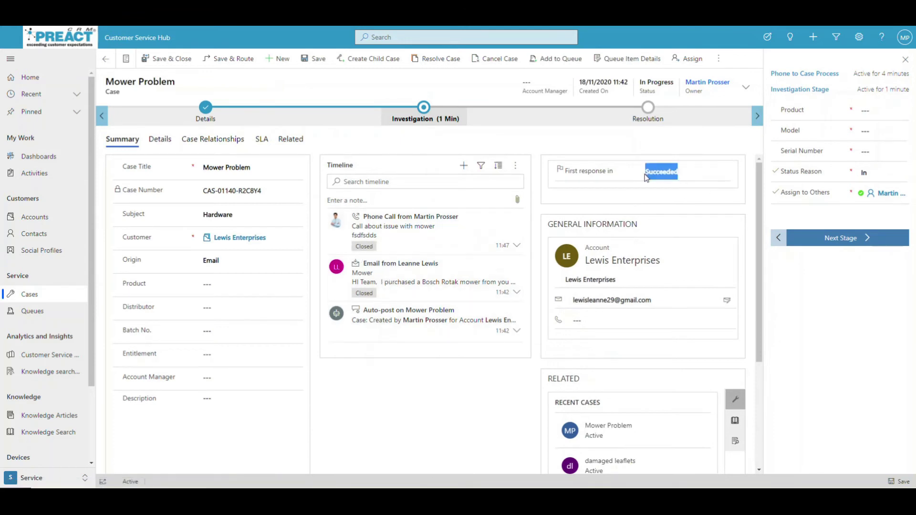
pyautogui.click(474, 383)
# Check the First Response SLA status in the Cases Opened in the Last 7 days view and reopen the Mower Problem case.
pyautogui.click(41, 295)
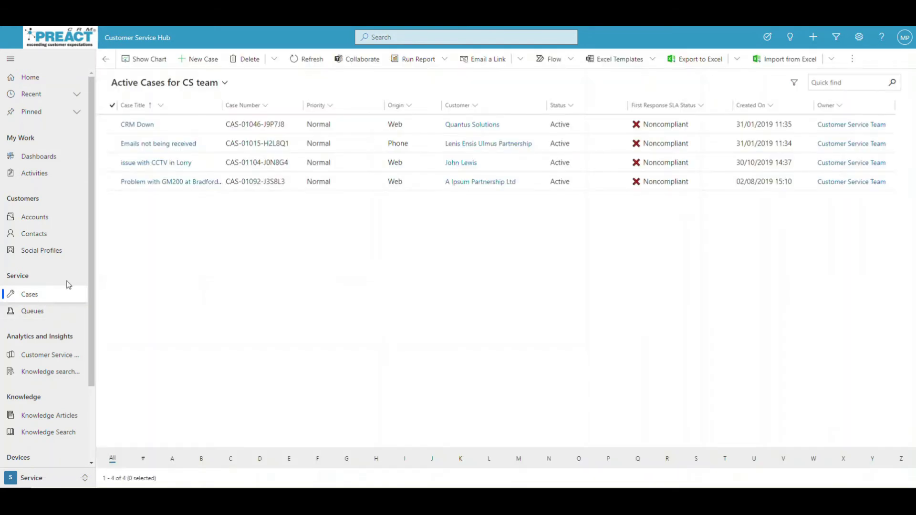
pyautogui.click(224, 85)
pyautogui.click(171, 308)
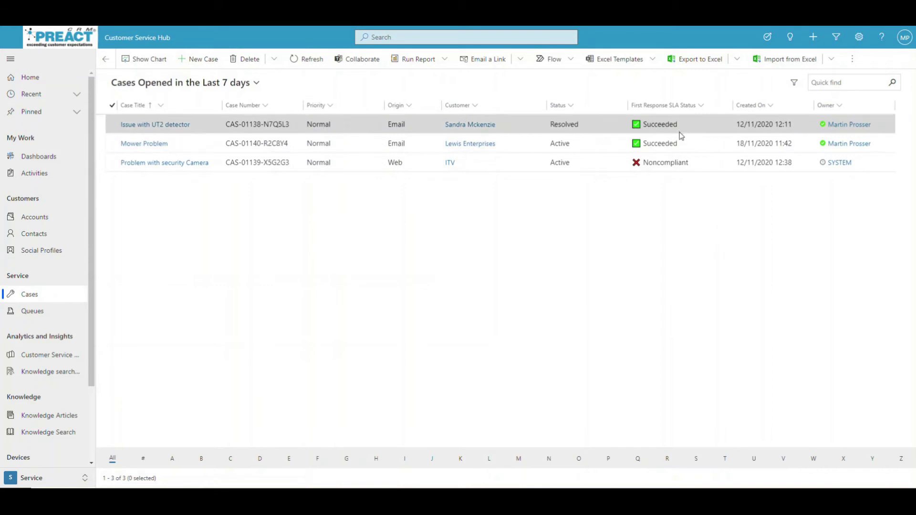
pyautogui.click(160, 144)
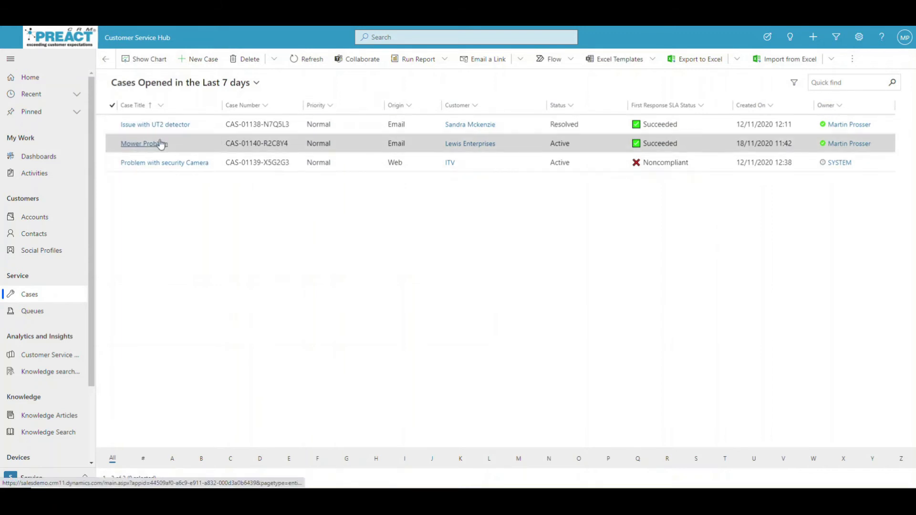
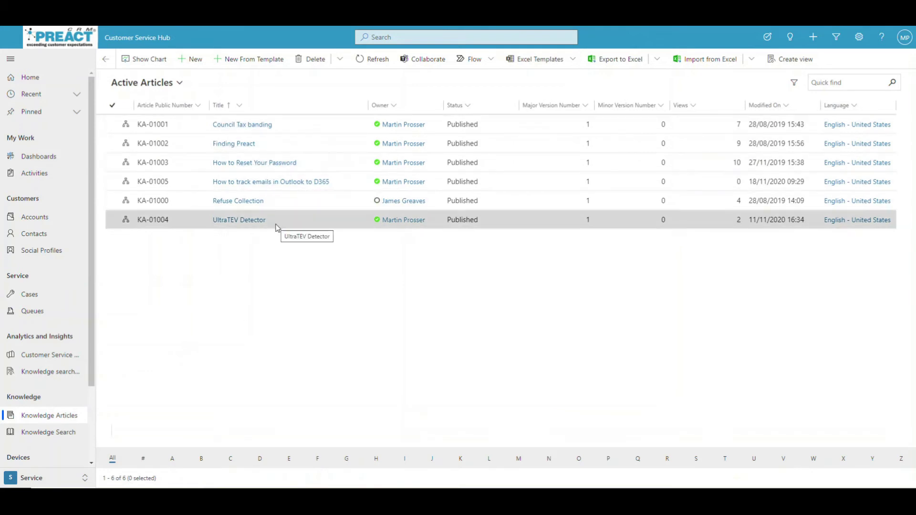
# Open the "How to track emails in Outlook to D365" knowledge article and examine its title and keywords.
pyautogui.click(276, 183)
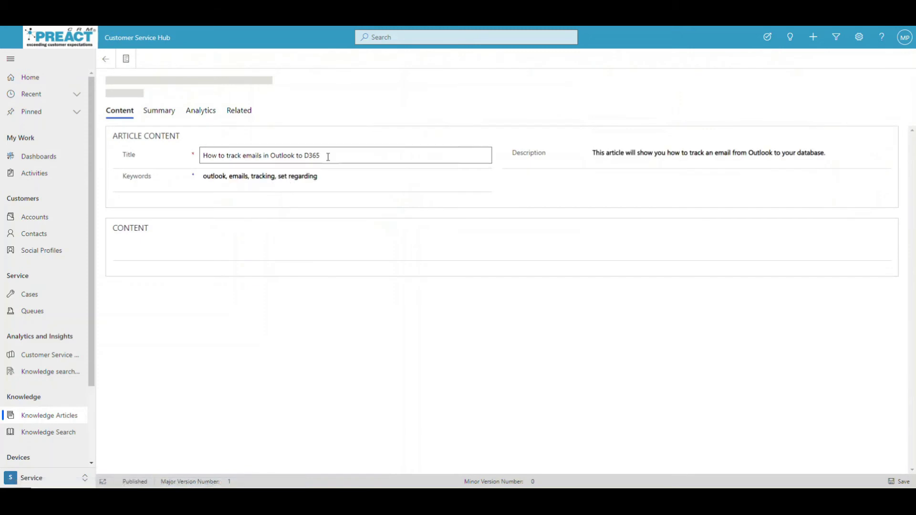
pyautogui.moveTo(334, 184); pyautogui.dragTo(201, 184)
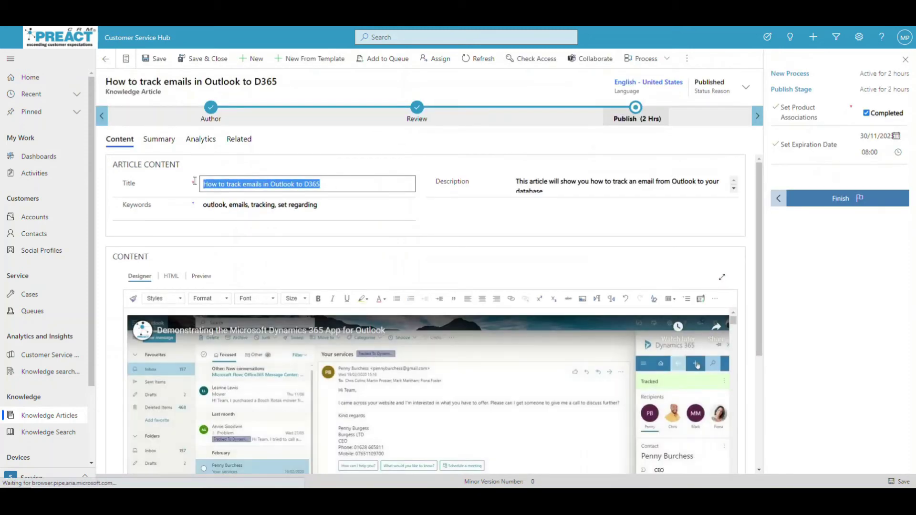
pyautogui.moveTo(323, 206); pyautogui.dragTo(201, 206)
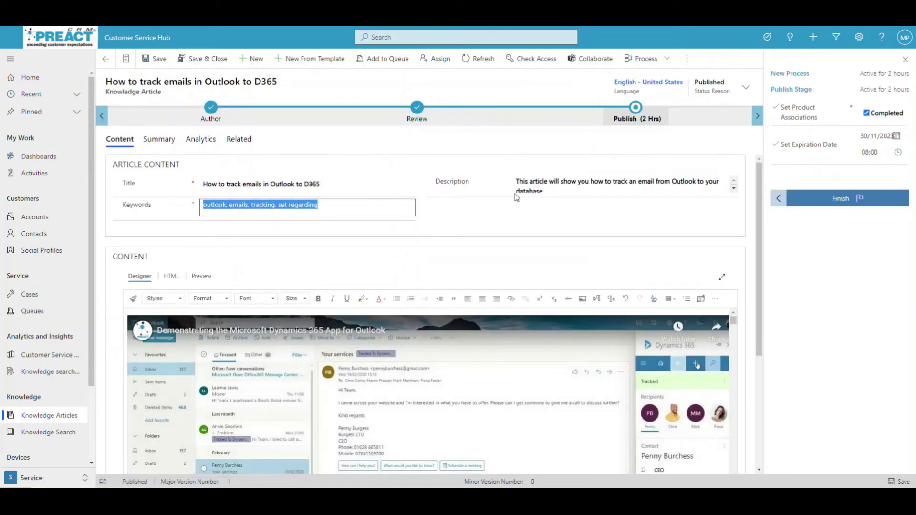
# Review the article's content, including the embedded video, prerequisites, add-in instructions and terminology.
pyautogui.scroll(-1, 479, 312)
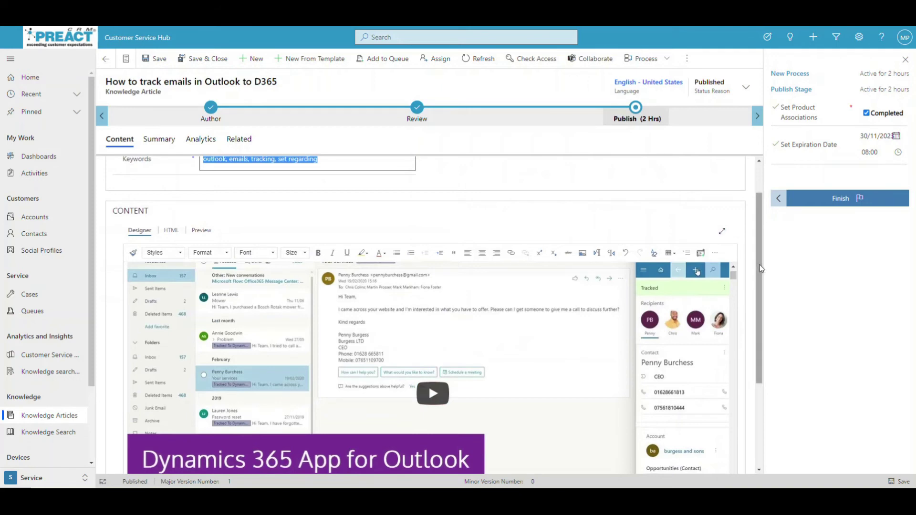
pyautogui.scroll(-3, 755, 353)
pyautogui.scroll(-3, 539, 377)
pyautogui.scroll(-2, 505, 331)
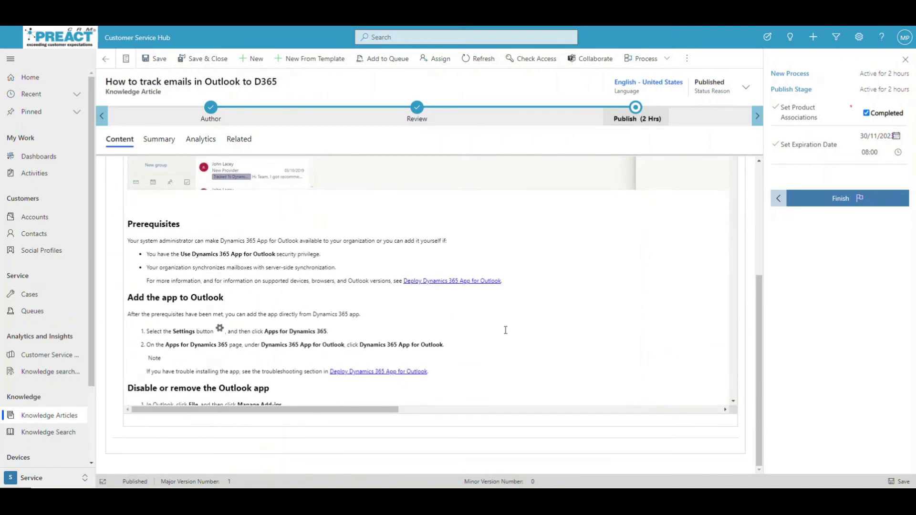
pyautogui.scroll(-2, 215, 288)
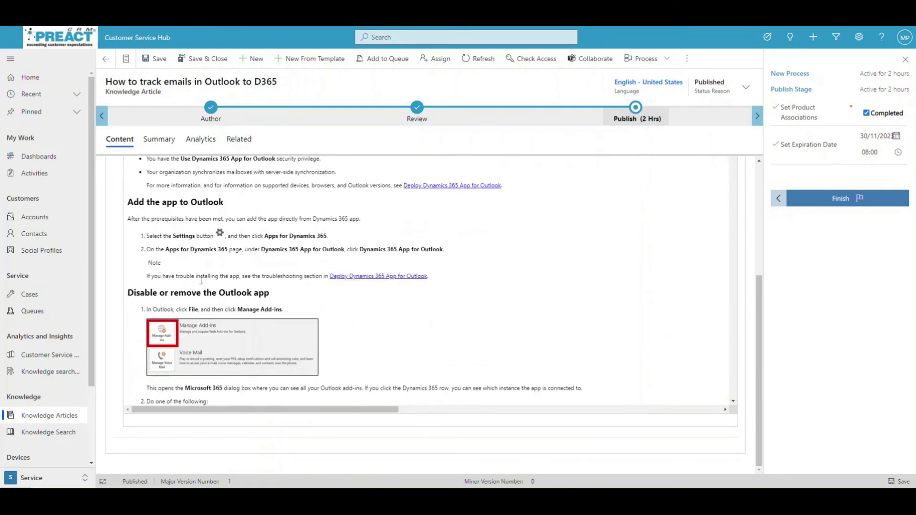
pyautogui.scroll(-10, 311, 274)
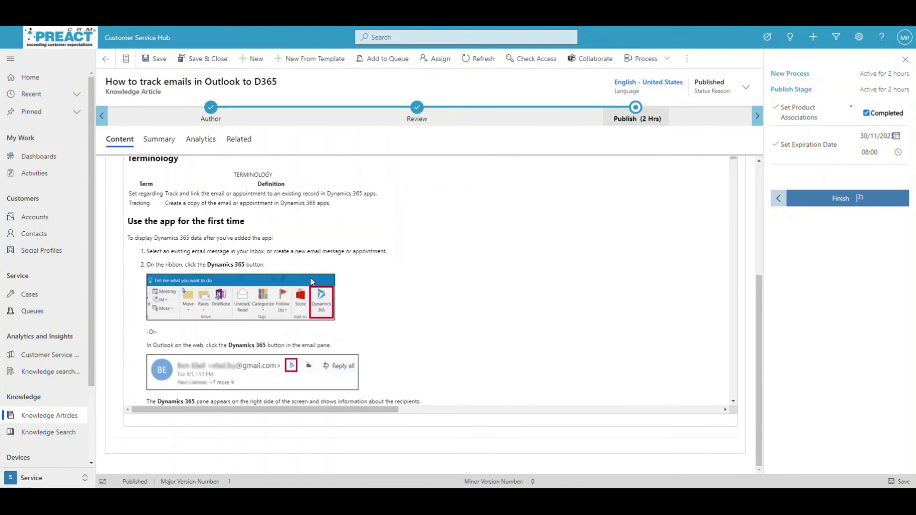
pyautogui.scroll(-3, 311, 282)
pyautogui.scroll(15, 311, 275)
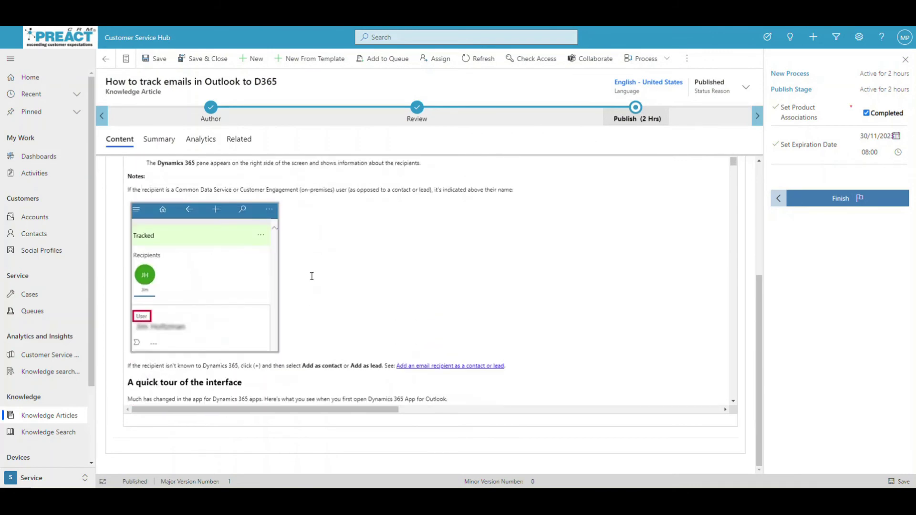
pyautogui.scroll(5, 311, 276)
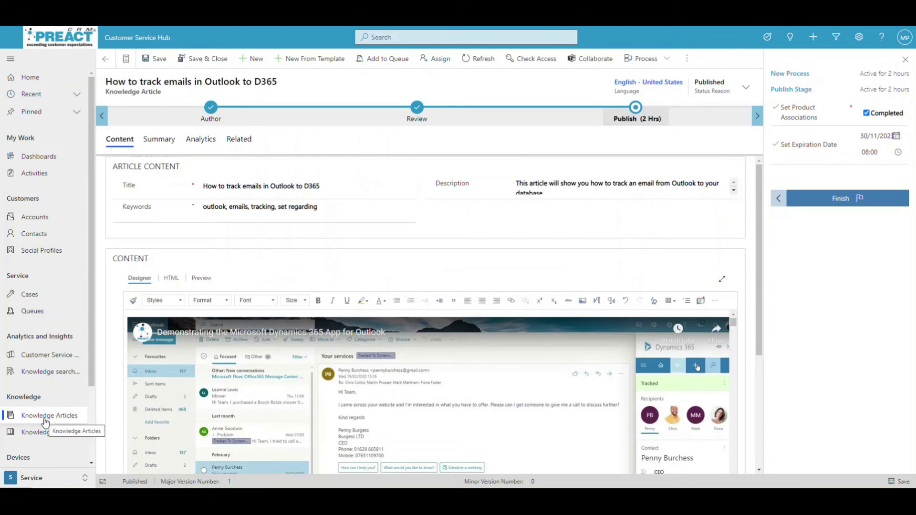
# Return to the Mower Problem case and show the knowledge search in its Related section.
pyautogui.click(106, 59)
pyautogui.click(105, 59)
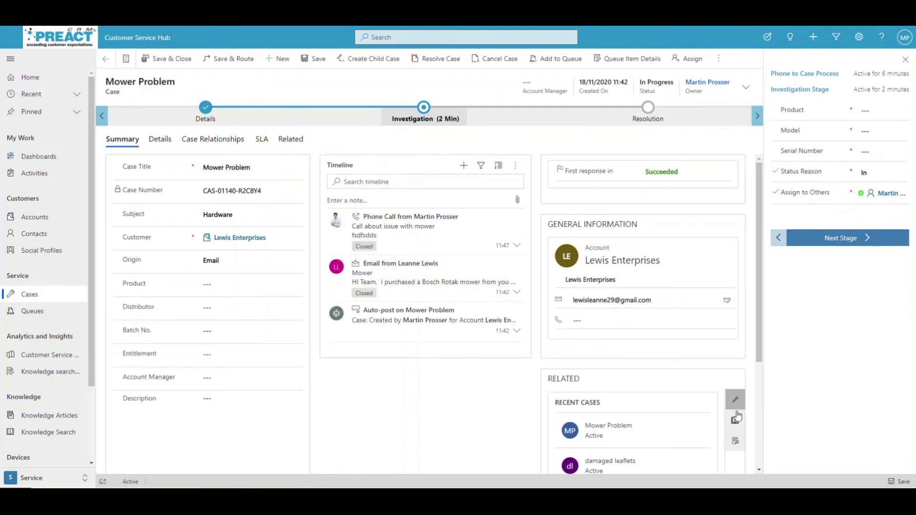
pyautogui.click(737, 418)
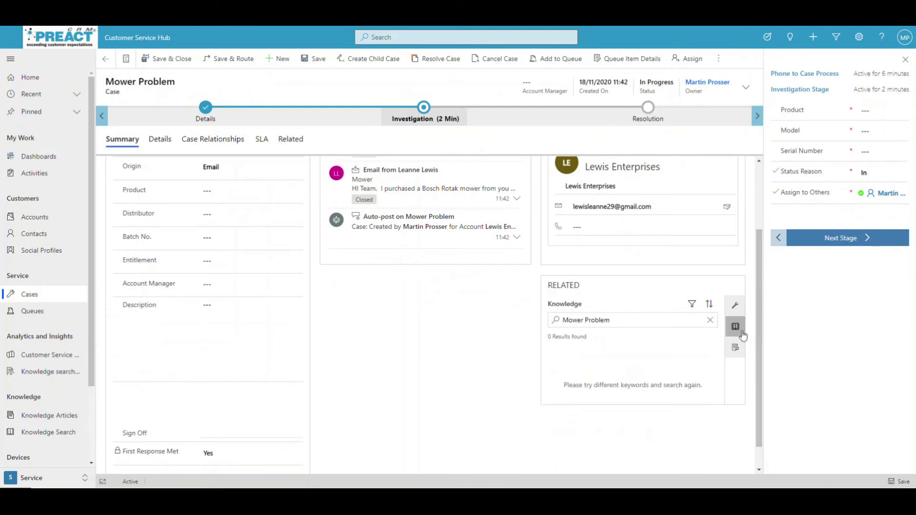
# Replace the knowledge search text in the case's Related section with "*email" and run the article search.
pyautogui.moveTo(614, 319); pyautogui.dragTo(559, 323)
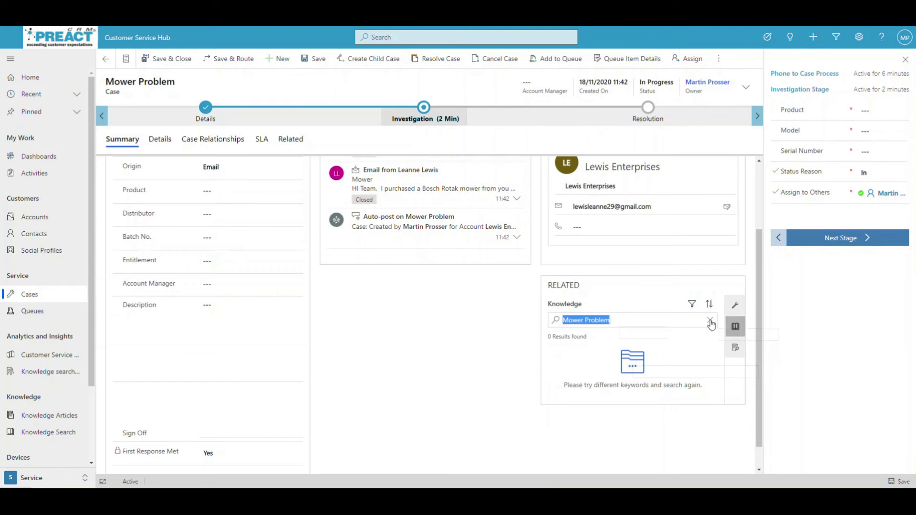
pyautogui.click(659, 320)
pyautogui.press('BackSpace')
pyautogui.press('BackSpace')
pyautogui.press('BackSpace')
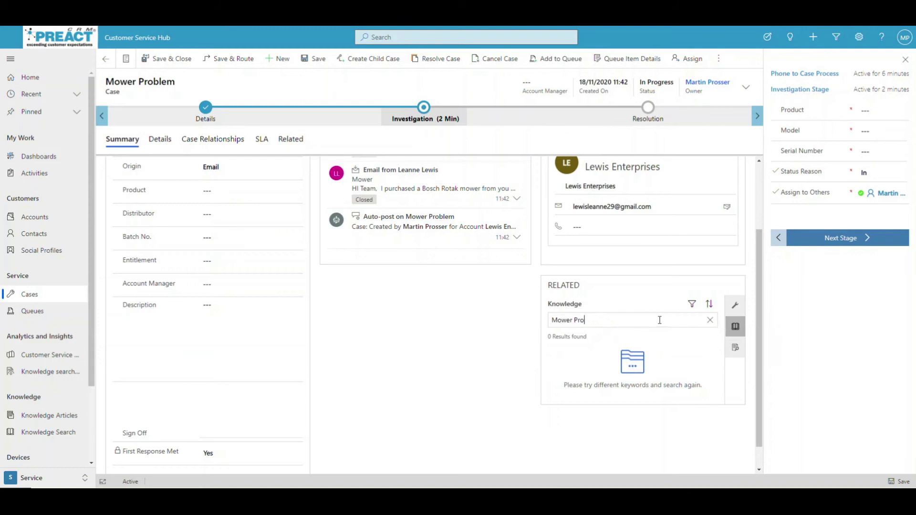
pyautogui.write('er Problem')
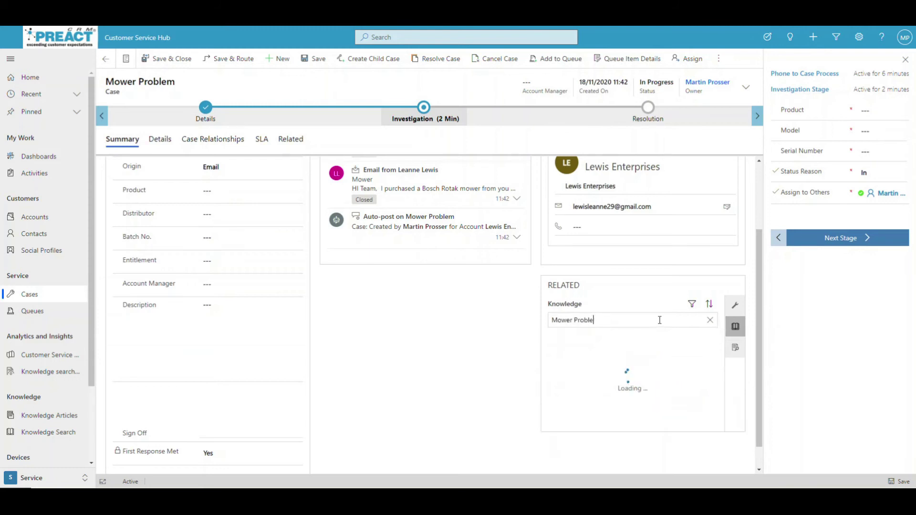
pyautogui.press('BackSpace')
pyautogui.press('BackSpace')
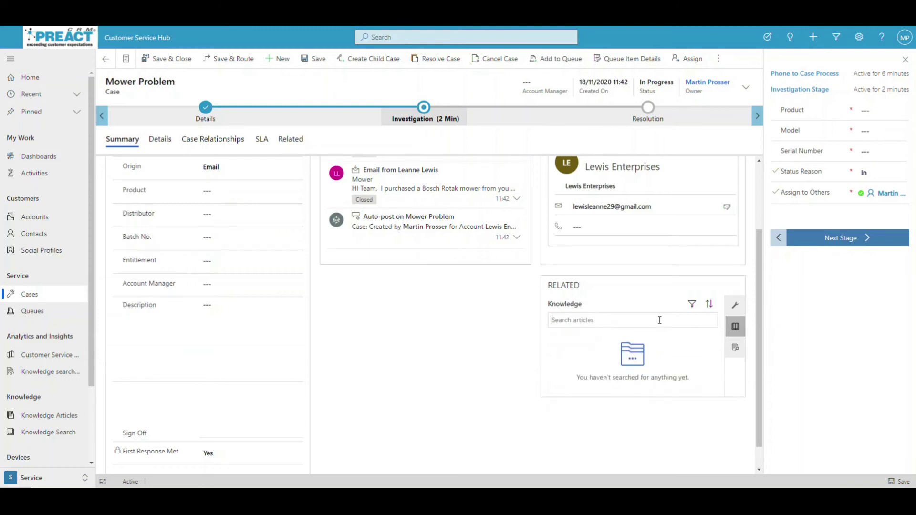
pyautogui.write('*')
pyautogui.press('Return')
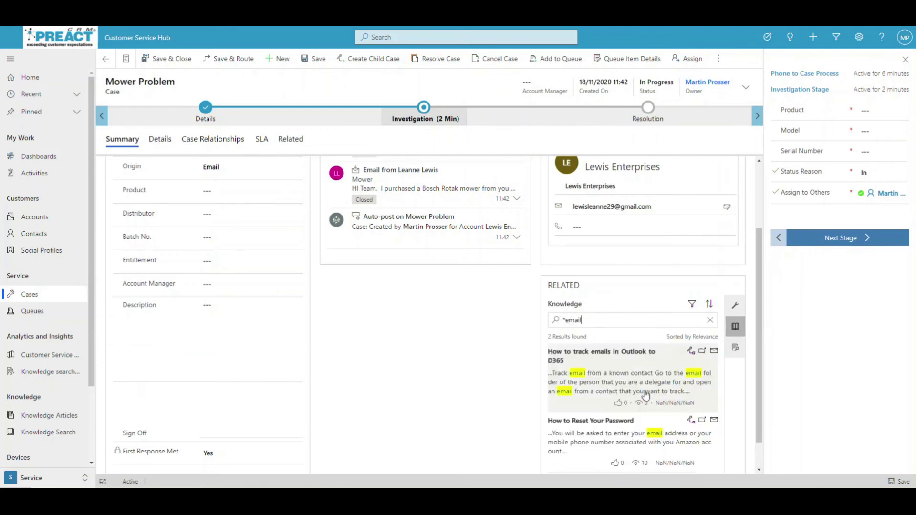
pyautogui.scroll(-1, 621, 368)
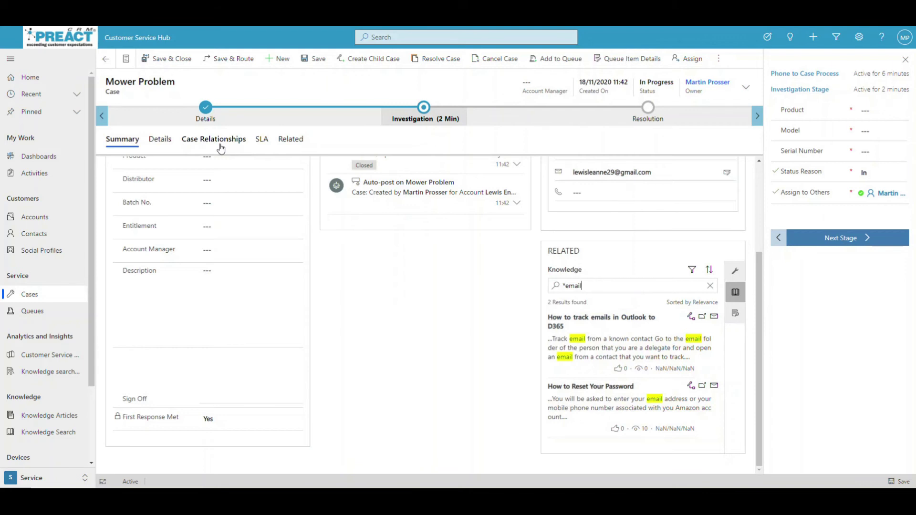
# Open the "How to track emails in Outlook to D365" search result in its own window and review the article content.
pyautogui.click(706, 319)
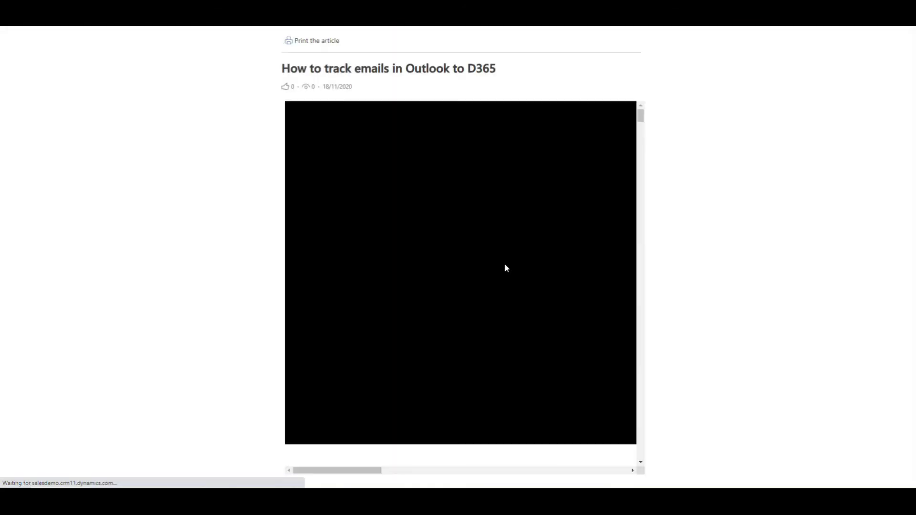
pyautogui.scroll(-15, 514, 275)
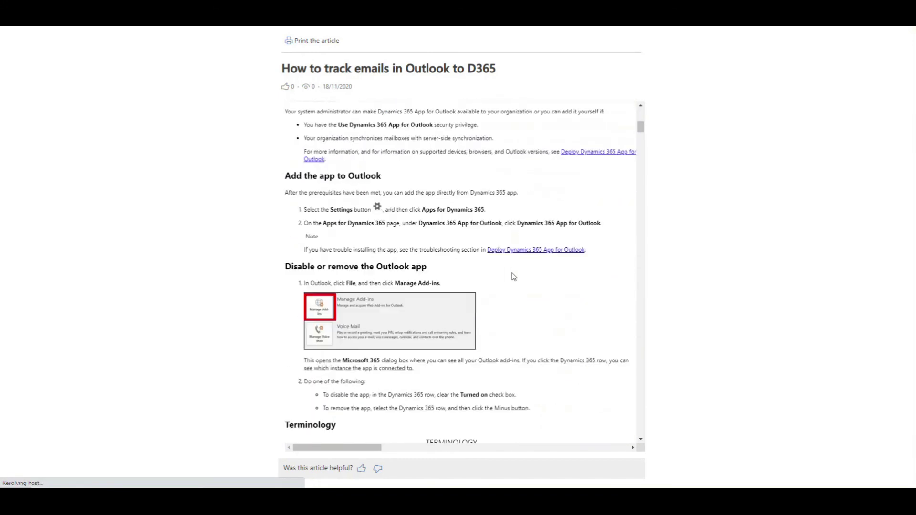
pyautogui.scroll(-5, 514, 282)
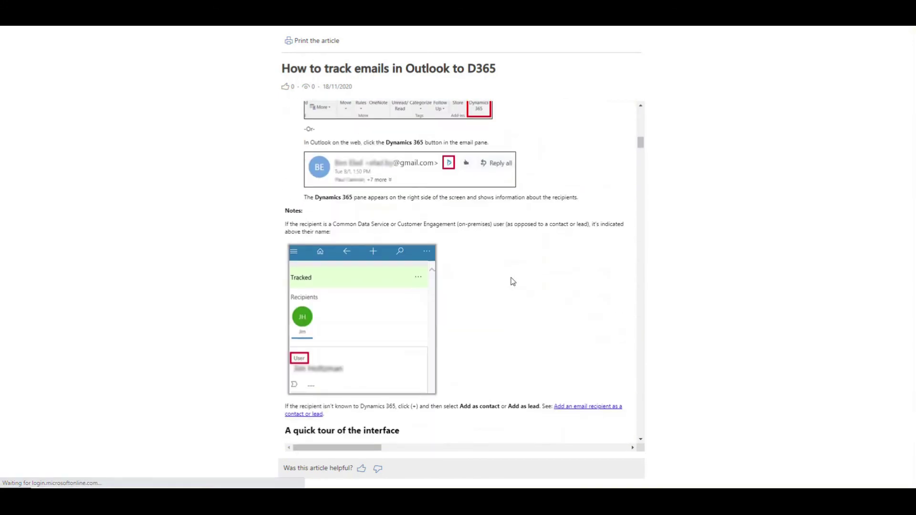
pyautogui.scroll(10, 522, 295)
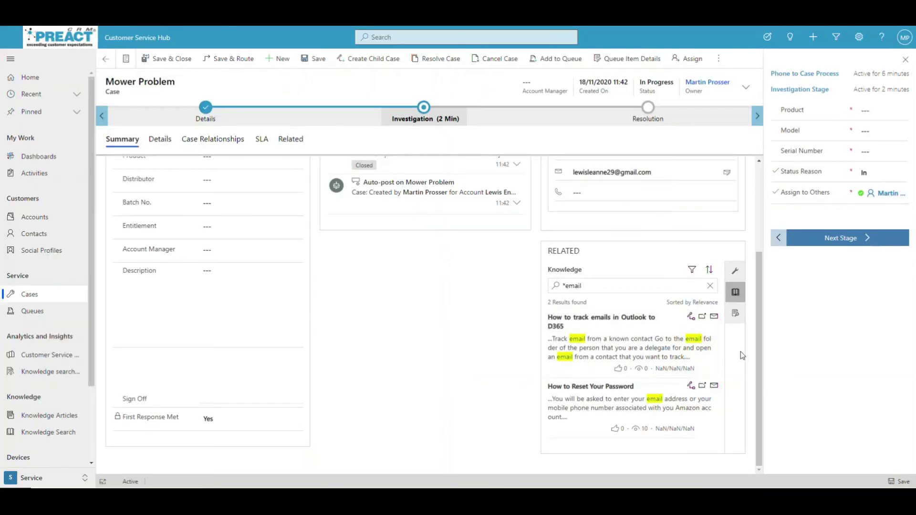
# Email the "How to track emails in Outlook to D365" article to Lewis Enterprises, reviewing its subject and body before sending.
pyautogui.click(714, 317)
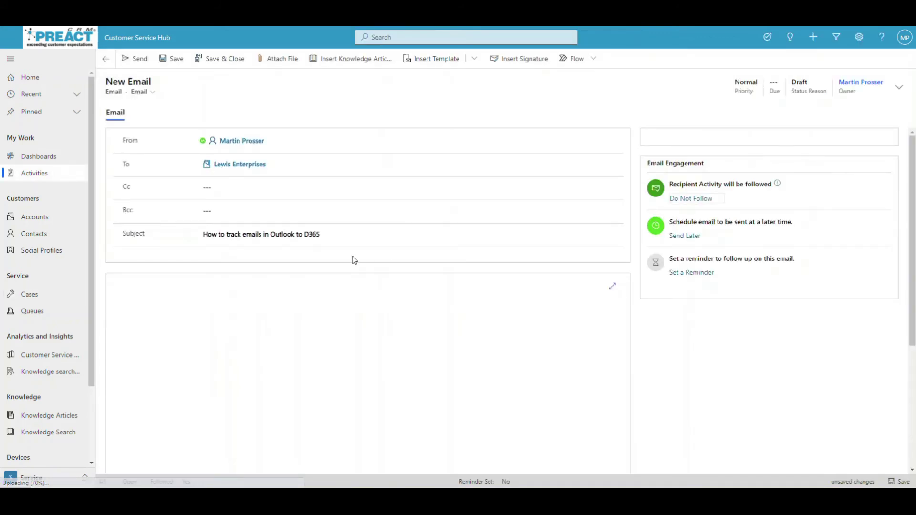
pyautogui.moveTo(331, 243); pyautogui.dragTo(190, 238)
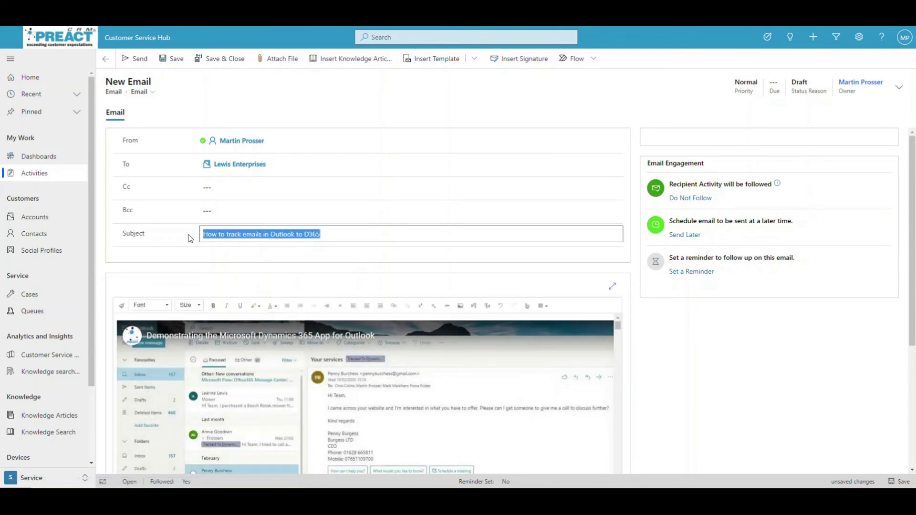
pyautogui.scroll(-5, 475, 387)
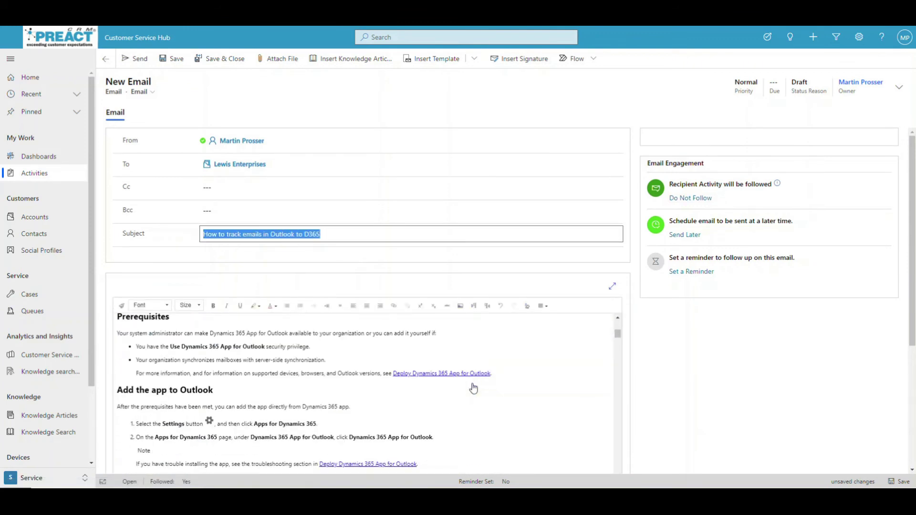
pyautogui.scroll(5, 268, 409)
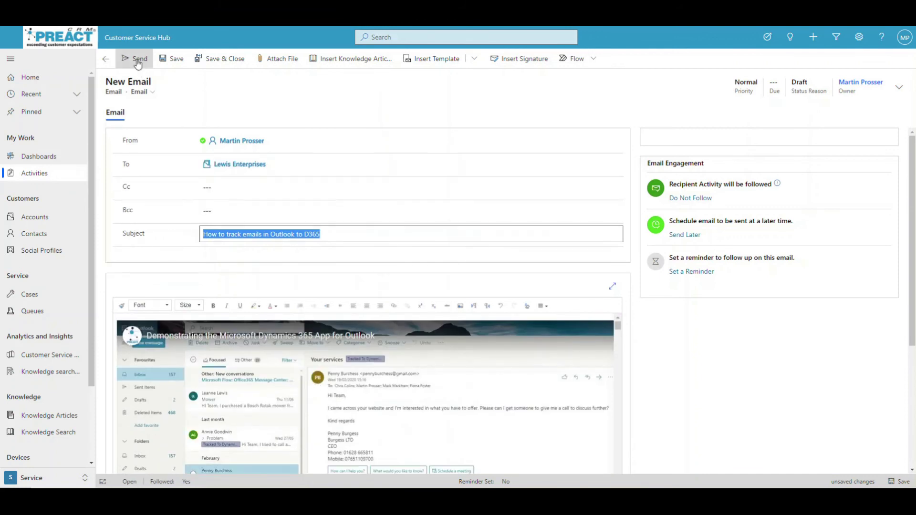
pyautogui.click(137, 62)
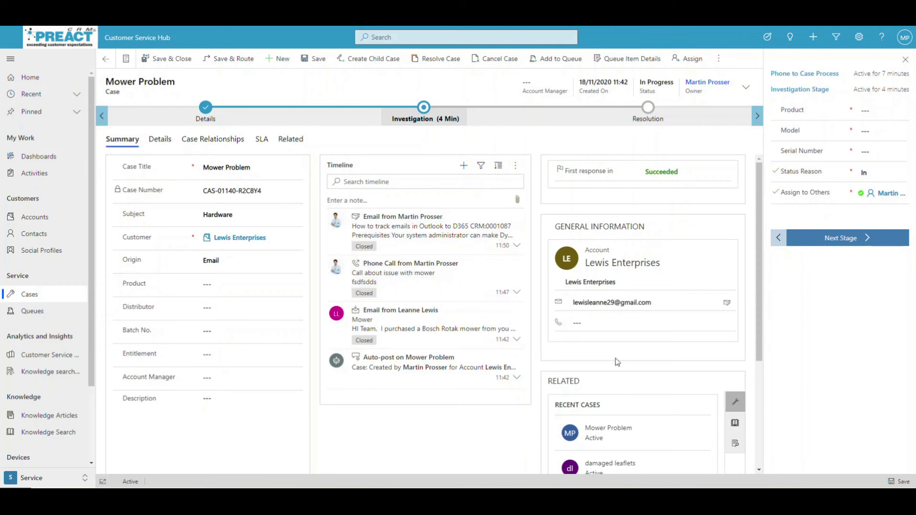
# Open a new email from the case timeline, review its fields and message body, and discard it without sending.
pyautogui.click(463, 166)
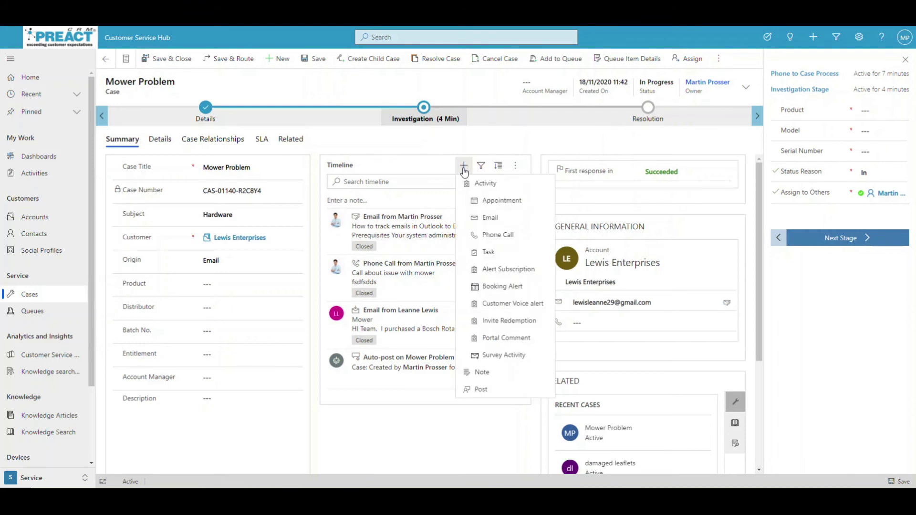
pyautogui.click(488, 218)
pyautogui.click(489, 219)
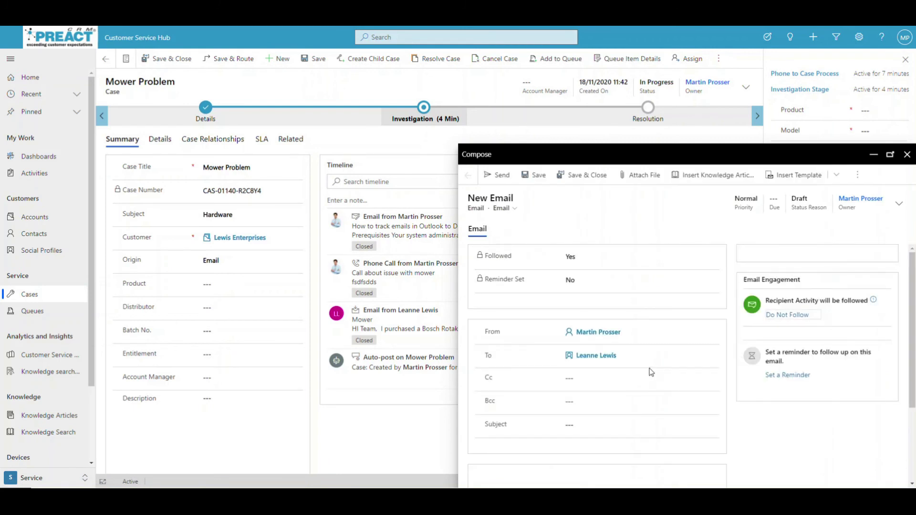
pyautogui.scroll(-3, 596, 396)
pyautogui.click(510, 410)
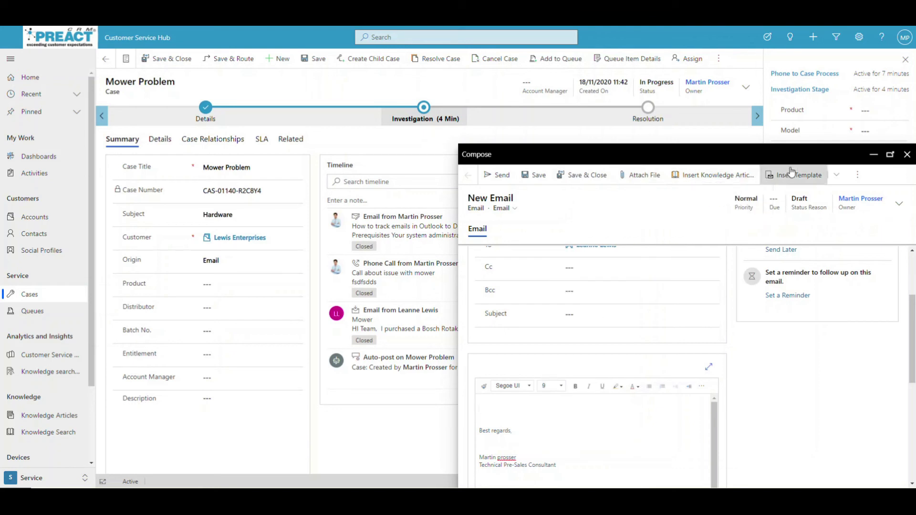
pyautogui.click(907, 155)
pyautogui.click(770, 365)
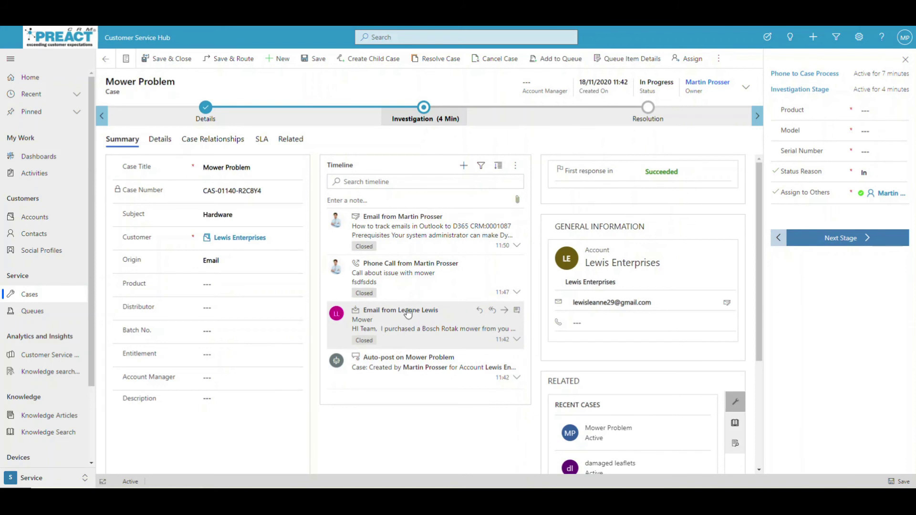
# Search the case timeline for "mower", view the activity types that can be added, and clear the search.
pyautogui.click(362, 182)
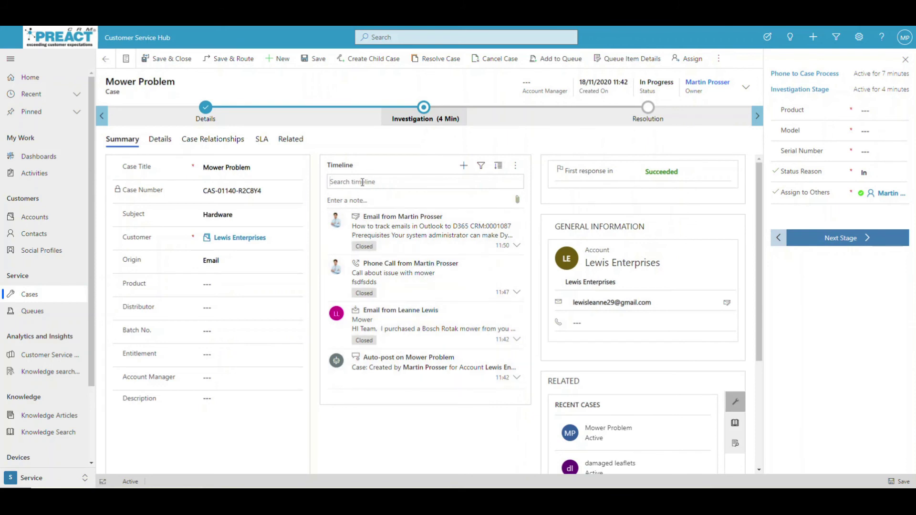
pyautogui.write('mower')
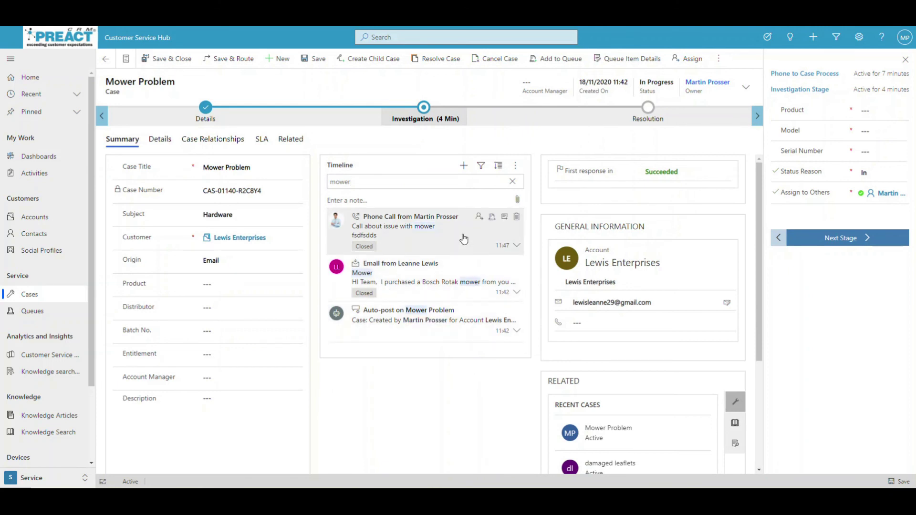
pyautogui.click(464, 166)
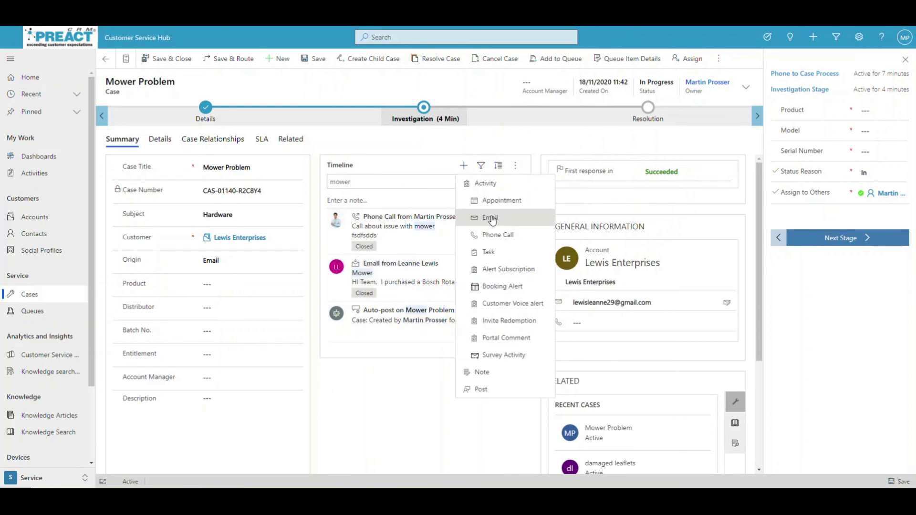
pyautogui.click(401, 407)
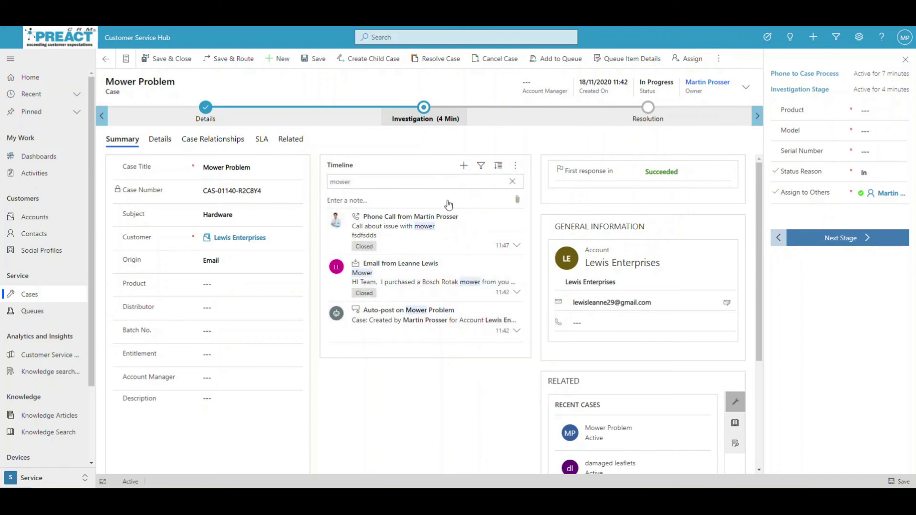
pyautogui.click(513, 184)
# Expand the customer's email, the auto-post, the phone call and the sent article email individually in the timeline to read them.
pyautogui.click(442, 357)
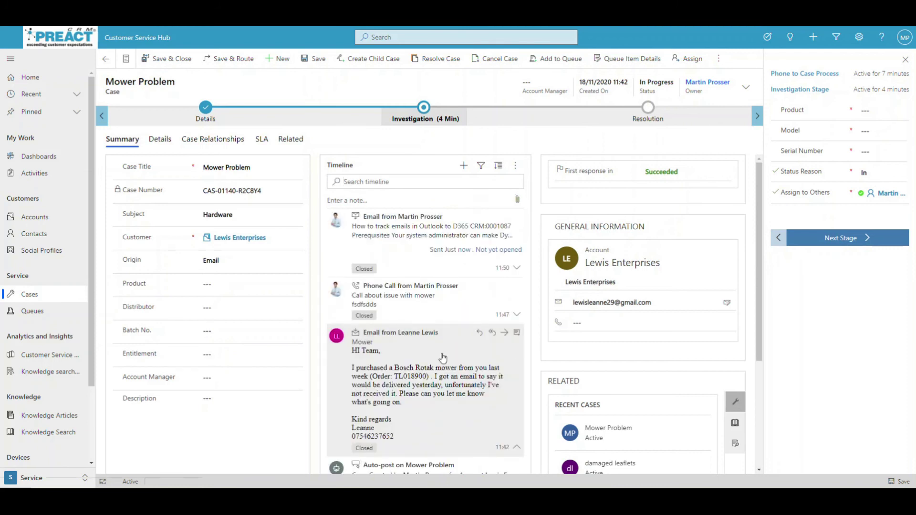
pyautogui.scroll(-2, 442, 363)
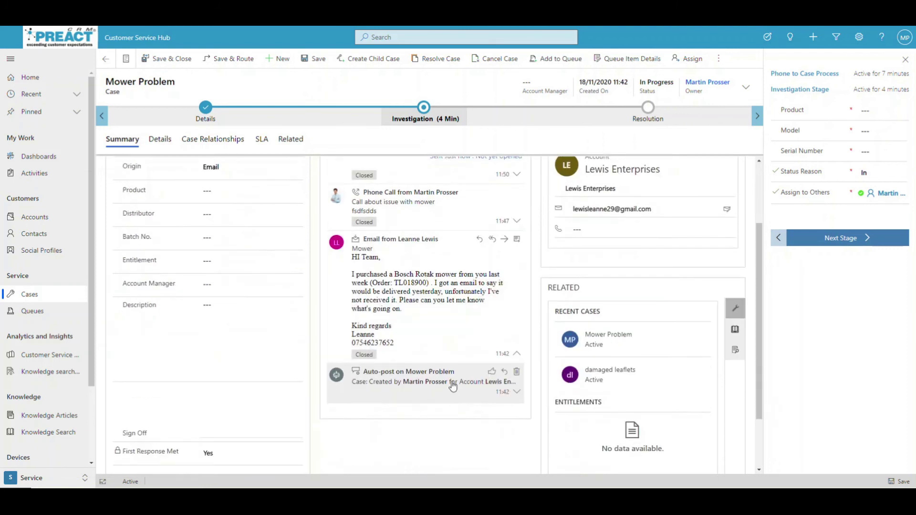
pyautogui.click(517, 395)
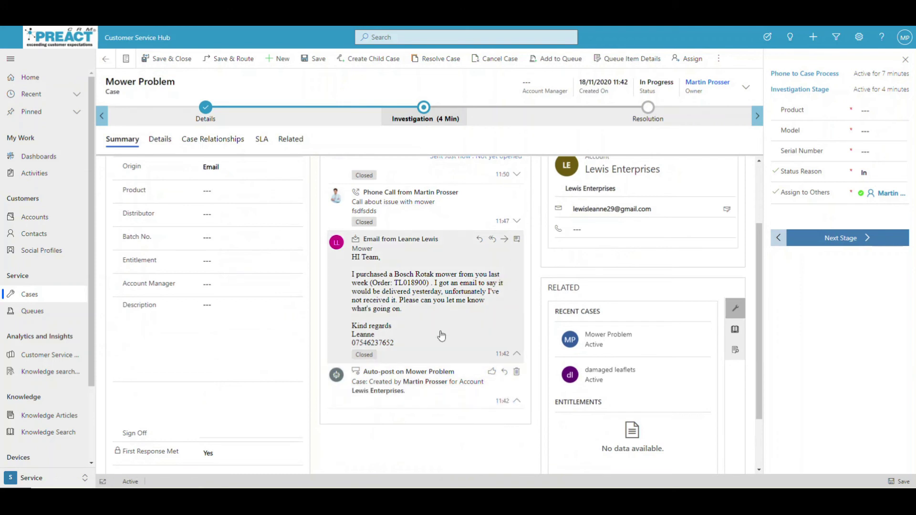
pyautogui.scroll(1, 467, 330)
pyautogui.click(517, 270)
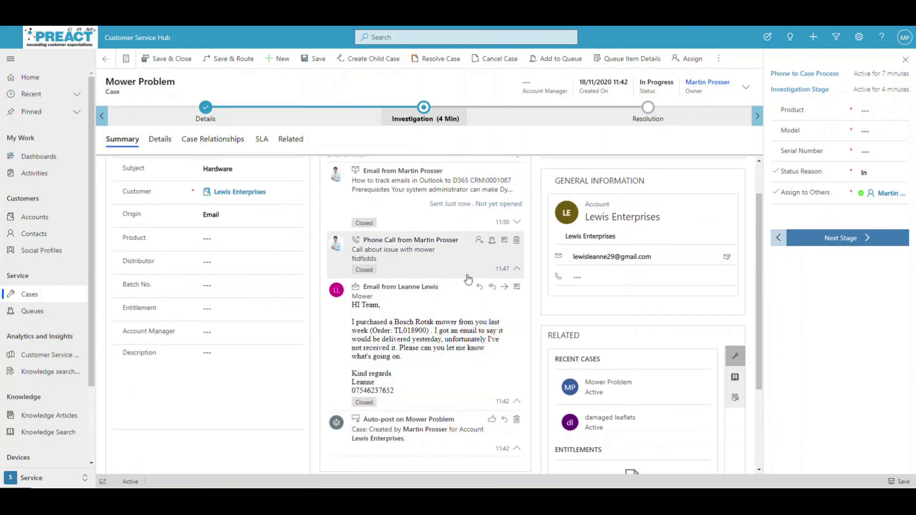
pyautogui.scroll(1, 518, 271)
pyautogui.click(517, 270)
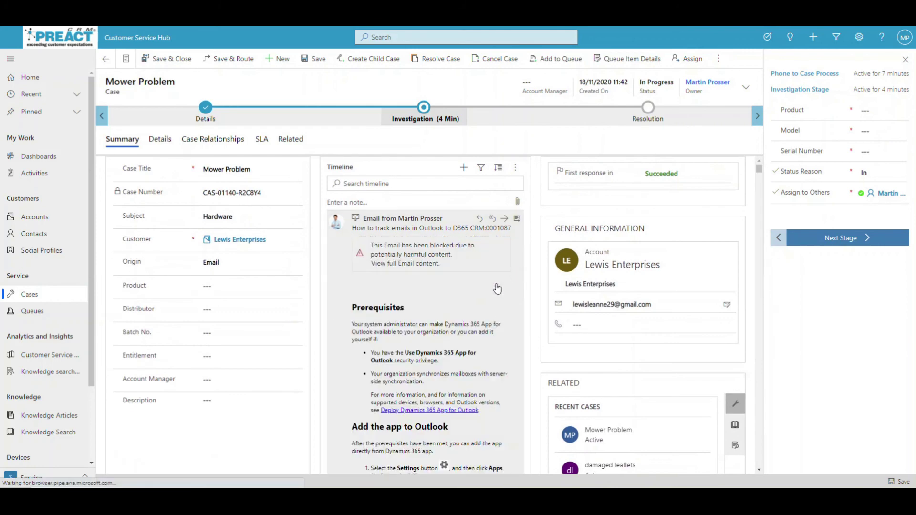
pyautogui.scroll(-5, 426, 350)
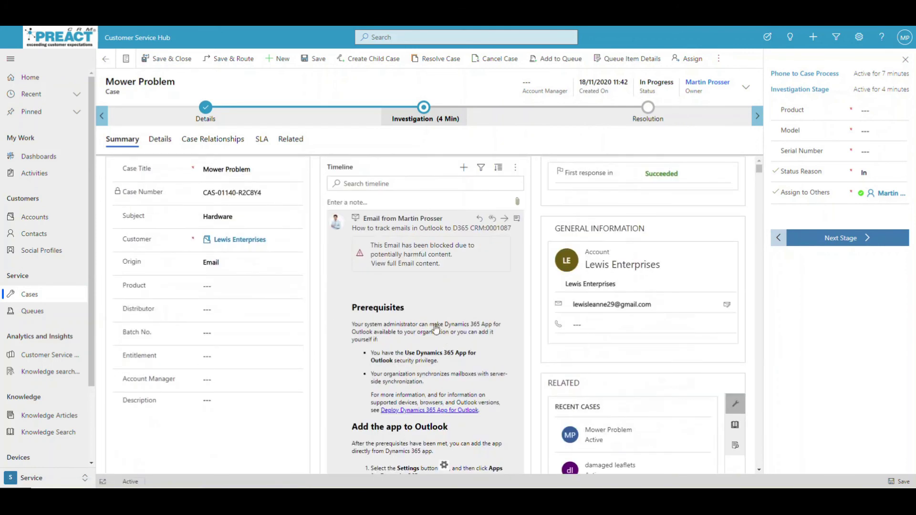
# Collapse all timeline records at once, expand them all again and look through their full contents.
pyautogui.click(497, 170)
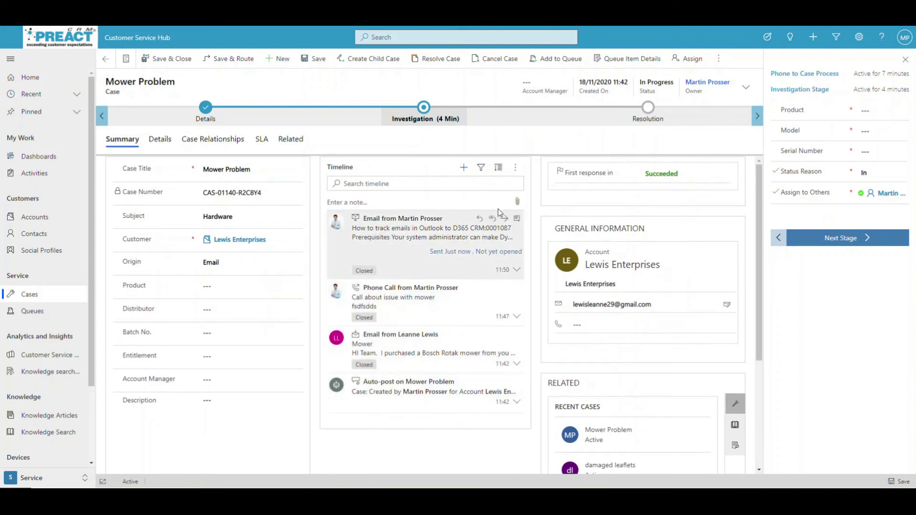
pyautogui.click(501, 172)
pyautogui.scroll(-4, 476, 305)
pyautogui.scroll(-15, 477, 305)
pyautogui.scroll(-7, 476, 305)
pyautogui.scroll(13, 477, 304)
pyautogui.scroll(13, 476, 305)
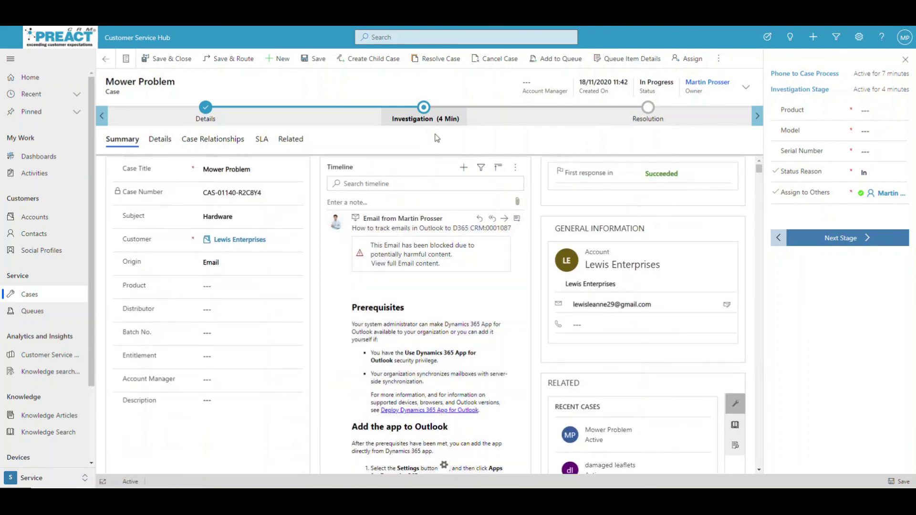
# Set the Product in the case's Investigation stage to Acer Pencil.
pyautogui.click(864, 110)
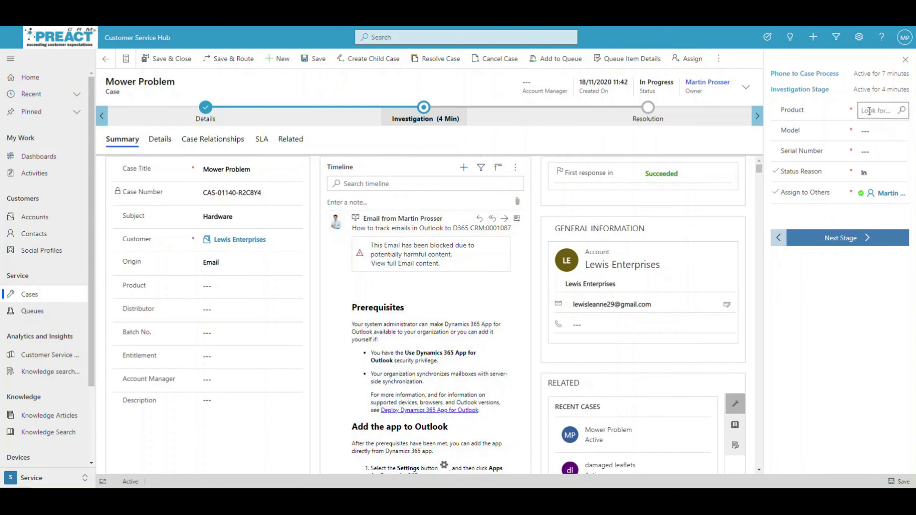
pyautogui.click(901, 110)
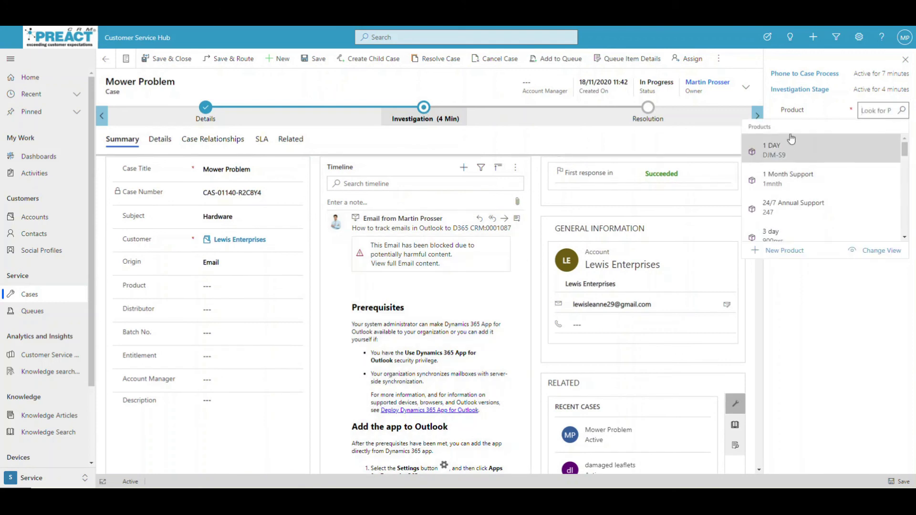
pyautogui.scroll(-3, 821, 221)
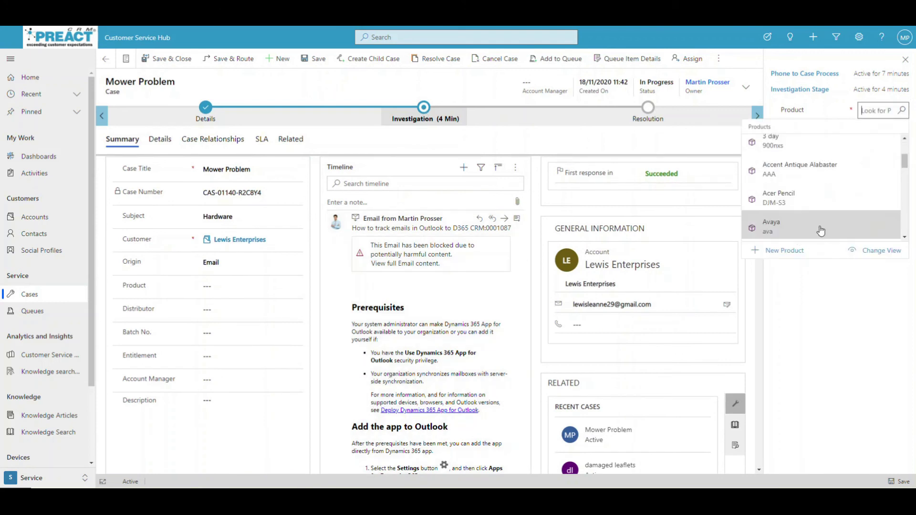
pyautogui.click(795, 202)
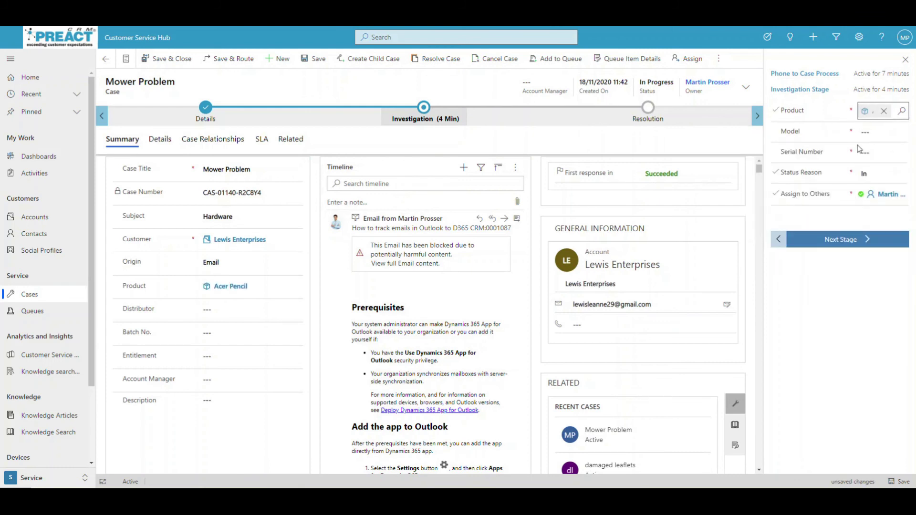
# Set the Investigation stage's Model and Serial Number to 12345 and advance the case to the Resolution stage.
pyautogui.click(869, 134)
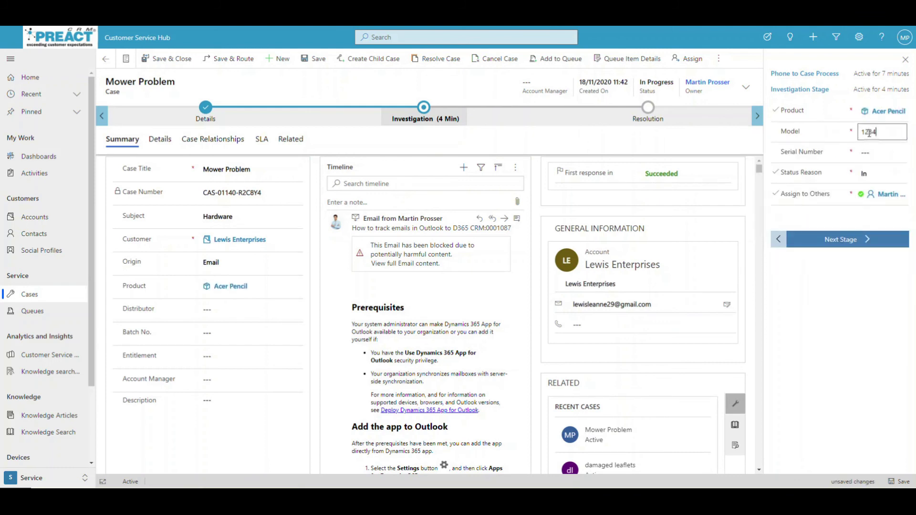
pyautogui.click(870, 152)
pyautogui.write('12345')
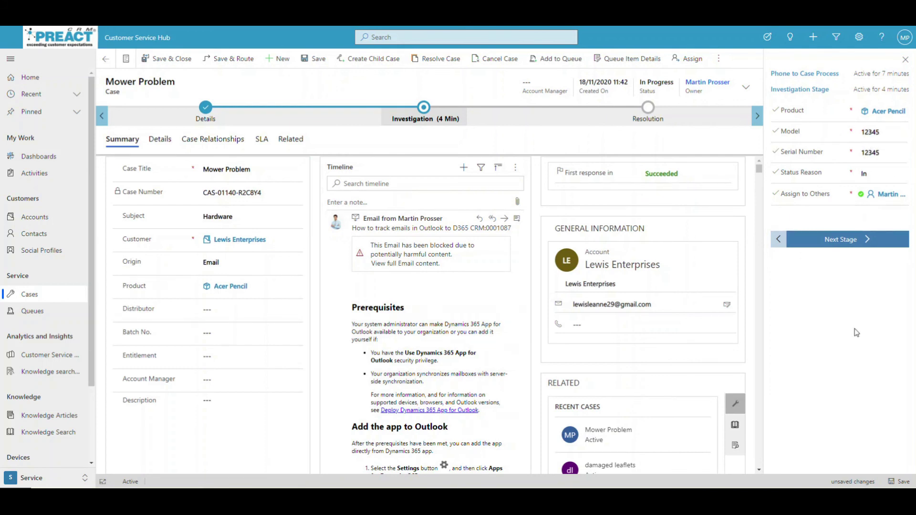
pyautogui.click(838, 135)
pyautogui.click(839, 241)
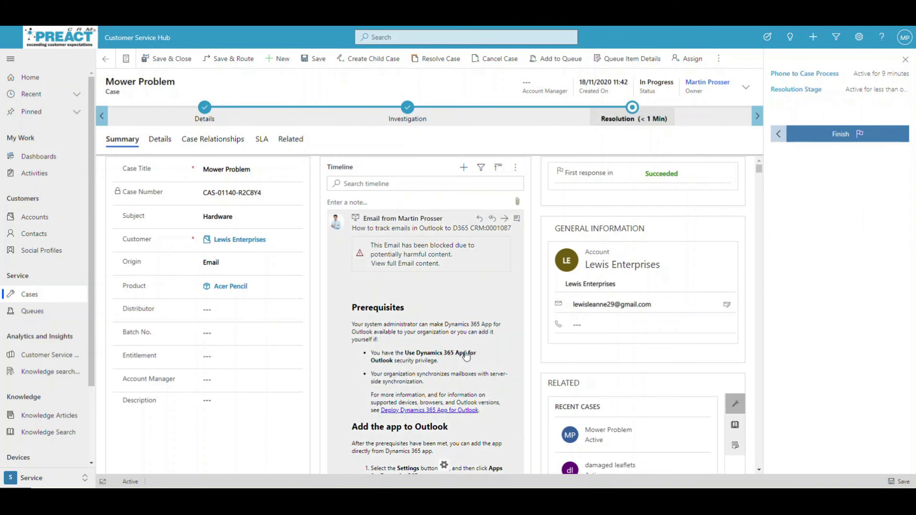
# Add a timeline task with subject "had to explore internally" due 18/11/2020 at 08:00, save it and close it as Completed.
pyautogui.click(465, 172)
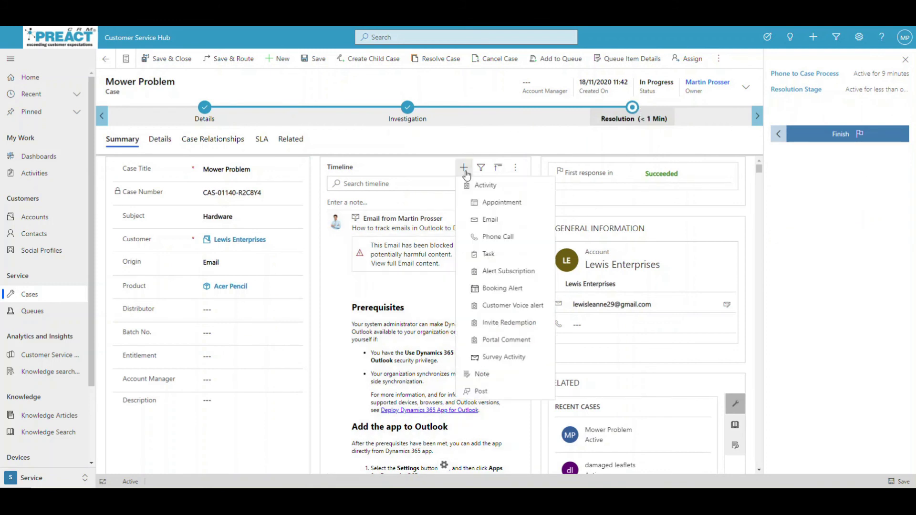
pyautogui.click(487, 259)
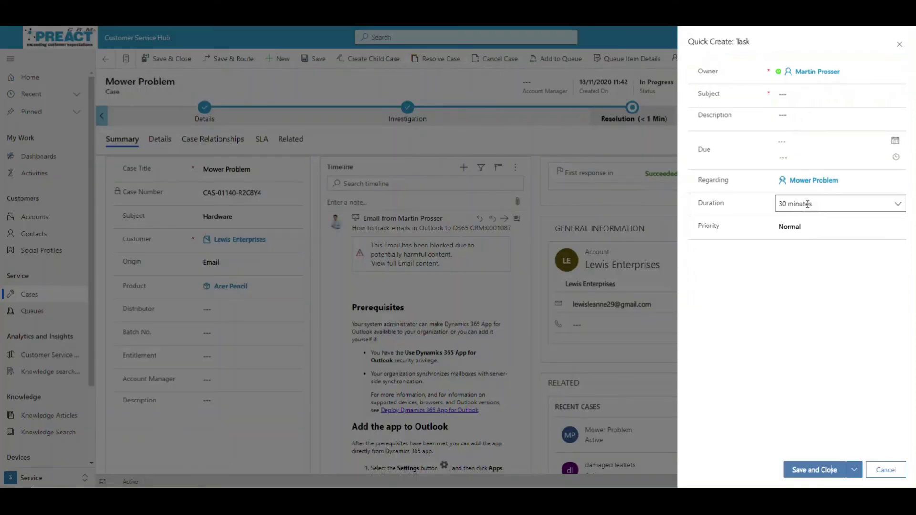
pyautogui.click(795, 97)
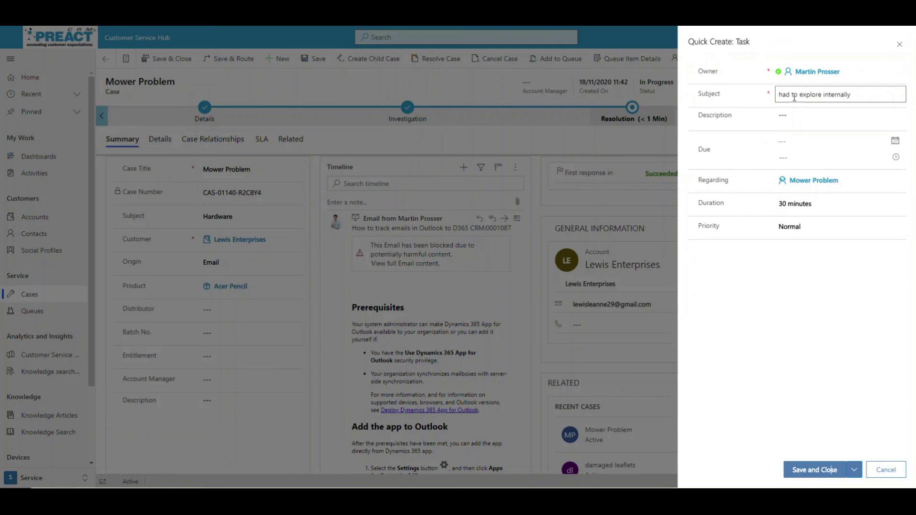
pyautogui.click(895, 144)
pyautogui.click(826, 232)
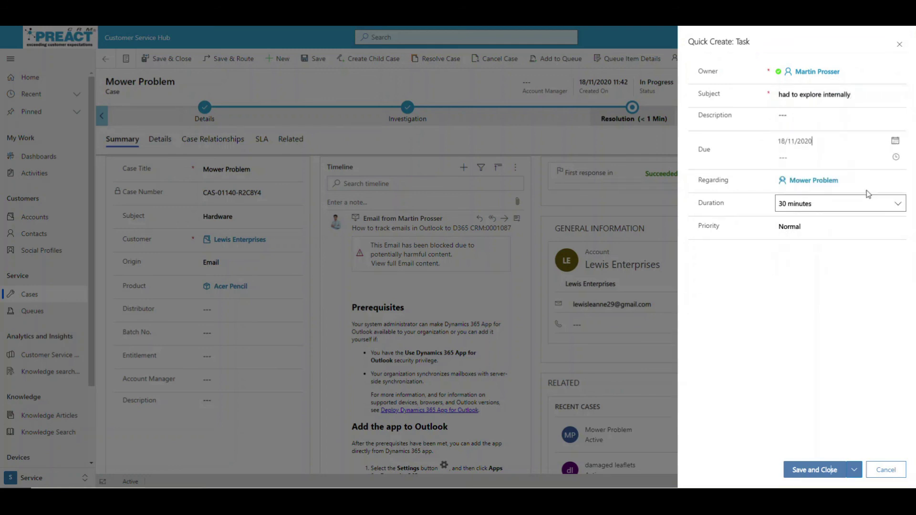
pyautogui.click(894, 160)
pyautogui.click(828, 334)
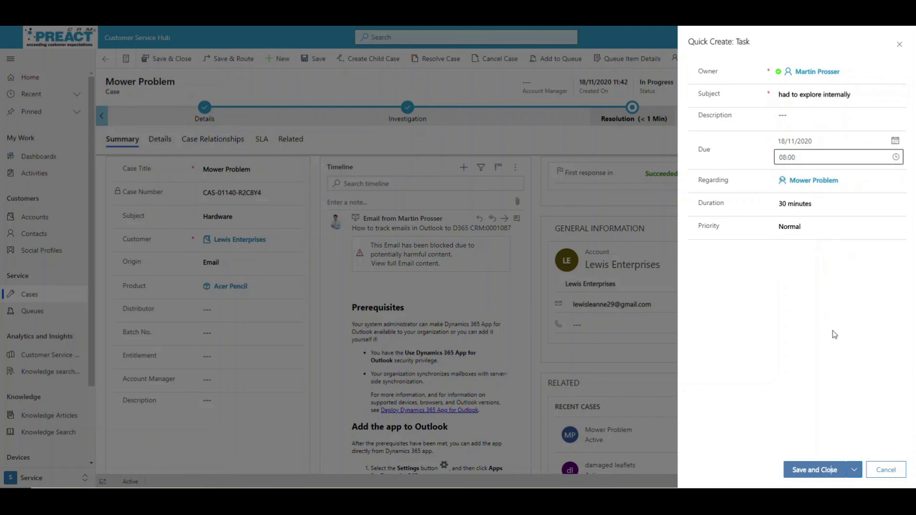
pyautogui.click(825, 470)
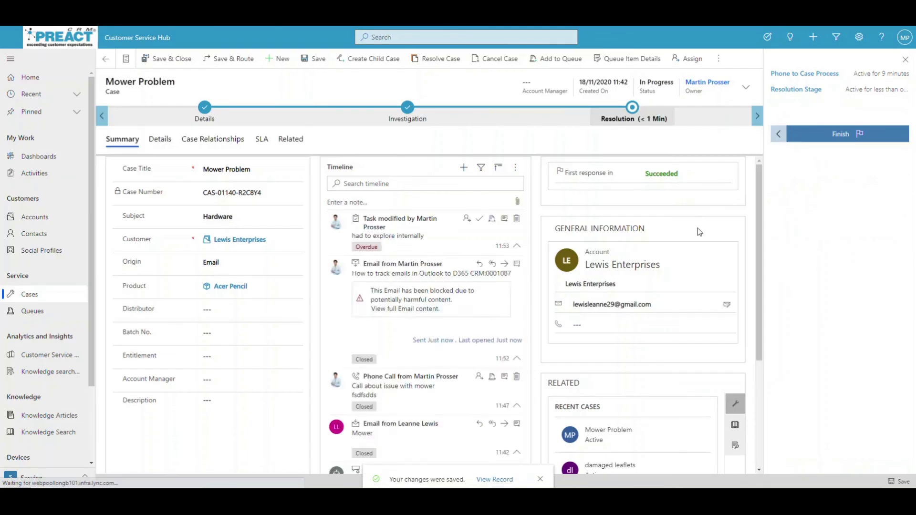
pyautogui.click(479, 219)
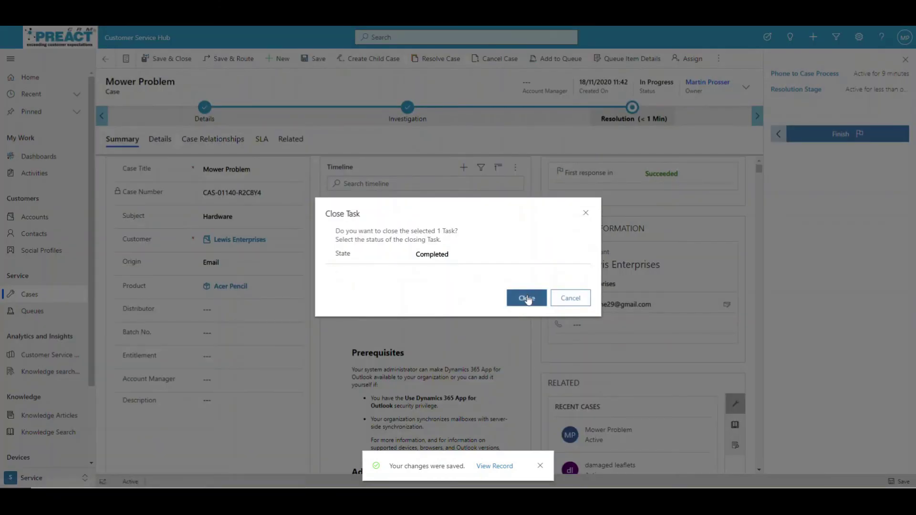
pyautogui.click(526, 297)
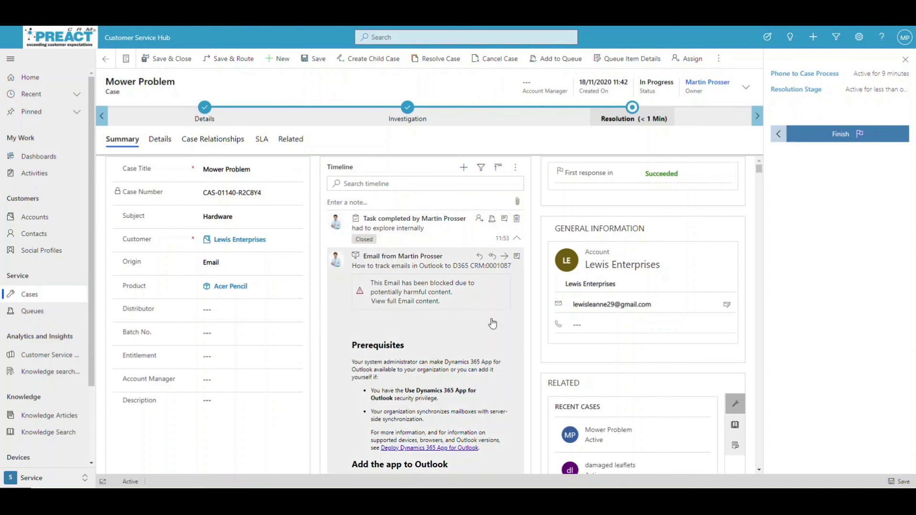
# Start resolving the Mower Problem case and review the resolution form's fields, including Total Time and Billable Time.
pyautogui.click(434, 62)
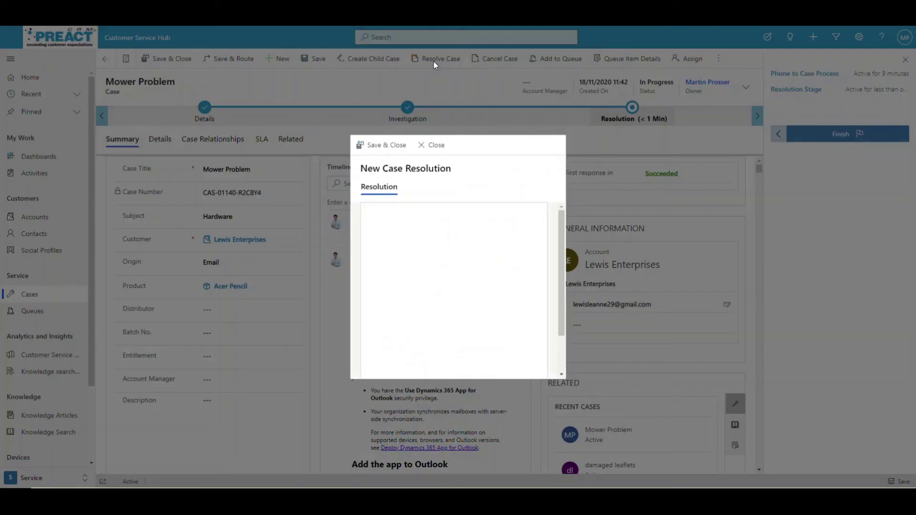
pyautogui.moveTo(563, 286); pyautogui.dragTo(559, 333)
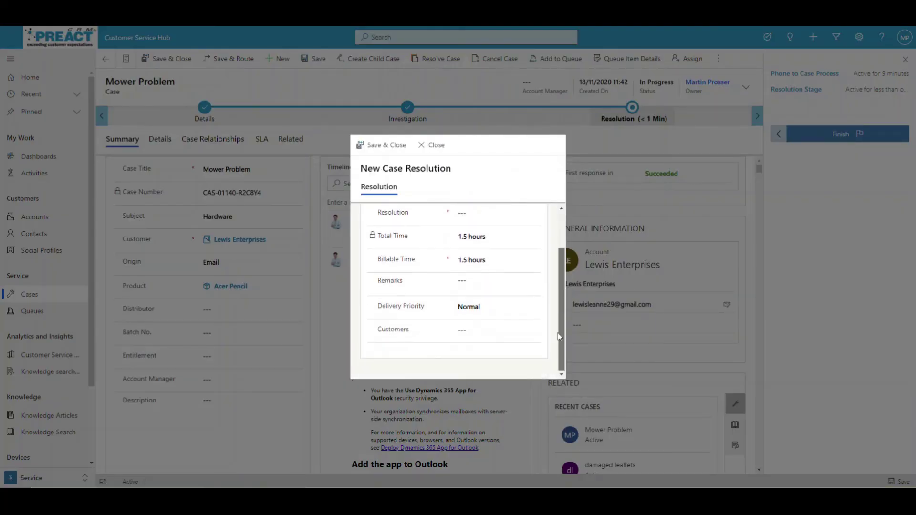
pyautogui.click(486, 260)
pyautogui.moveTo(487, 261); pyautogui.dragTo(455, 264)
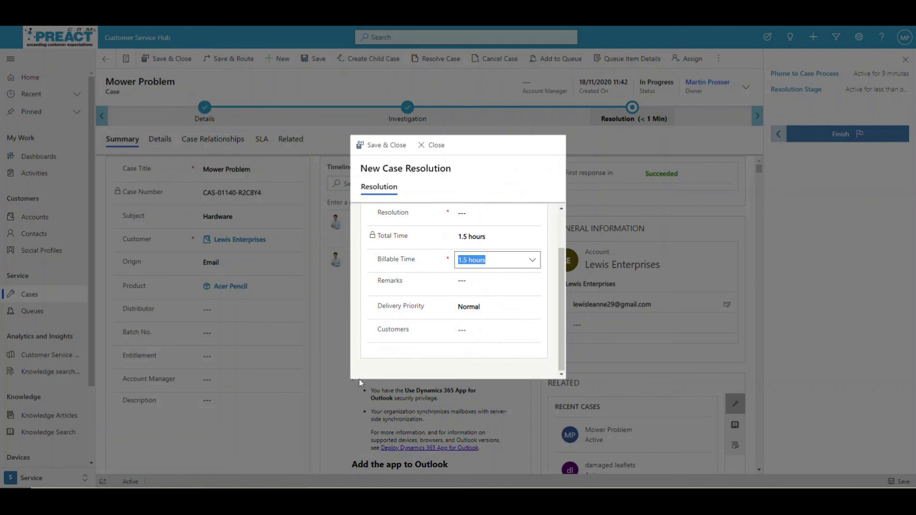
pyautogui.scroll(1, 482, 325)
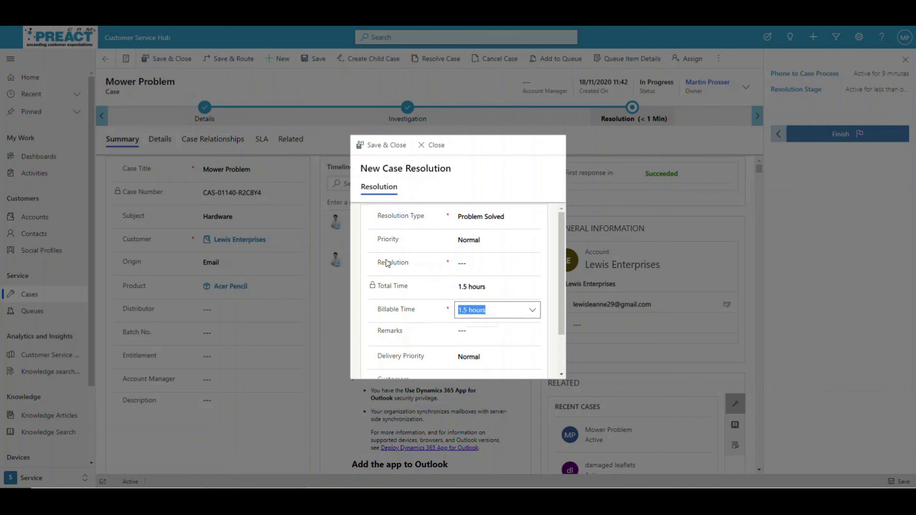
# Switch the case's Resolution Type to Information Provided and back to Problem Solved.
pyautogui.click(504, 218)
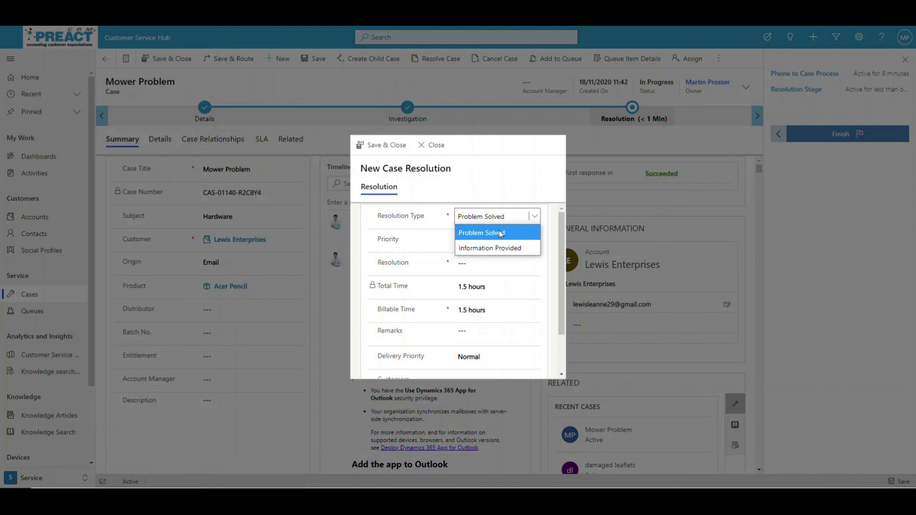
pyautogui.click(497, 249)
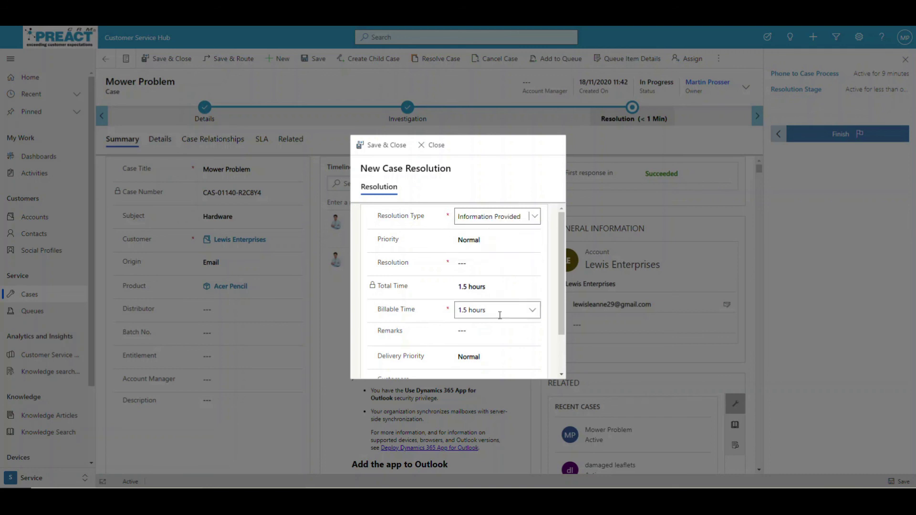
pyautogui.click(518, 222)
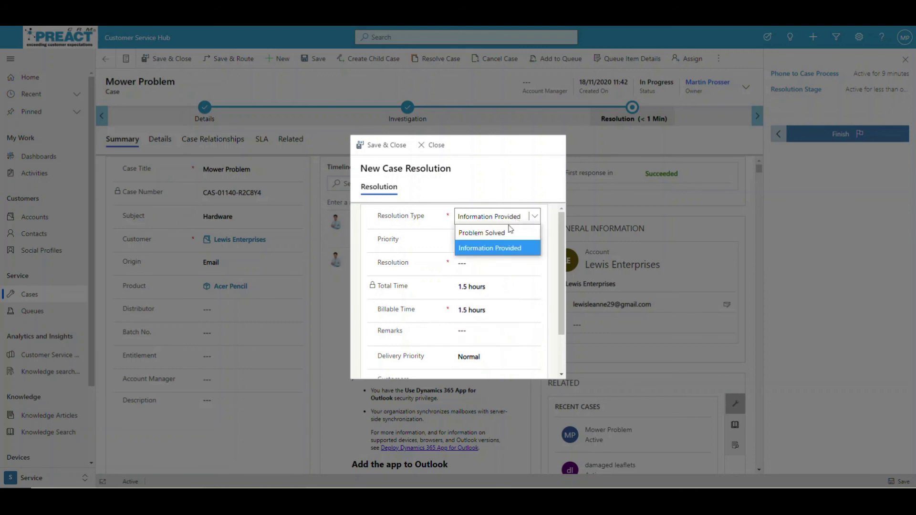
pyautogui.click(475, 233)
# Enter "Mower Fixed" as the Resolution, check the remaining fields, and save the resolution to close the case.
pyautogui.click(468, 266)
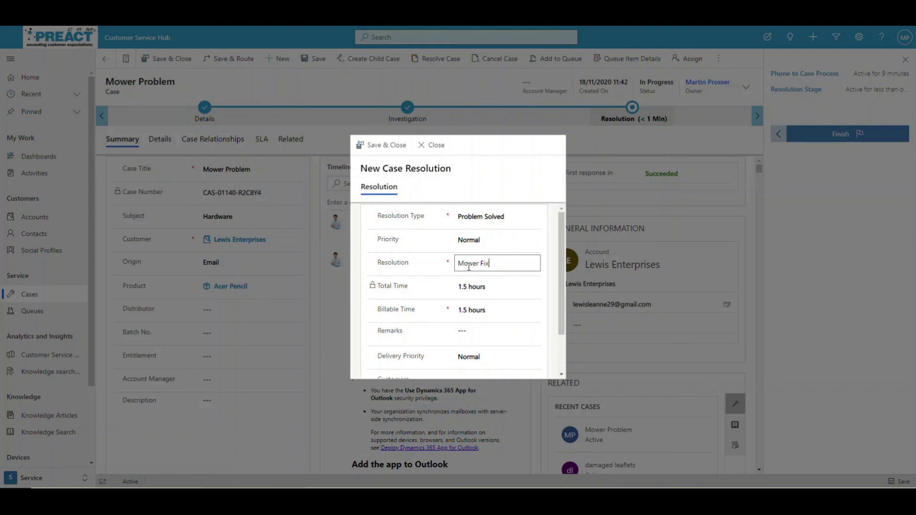
pyautogui.scroll(-1, 548, 320)
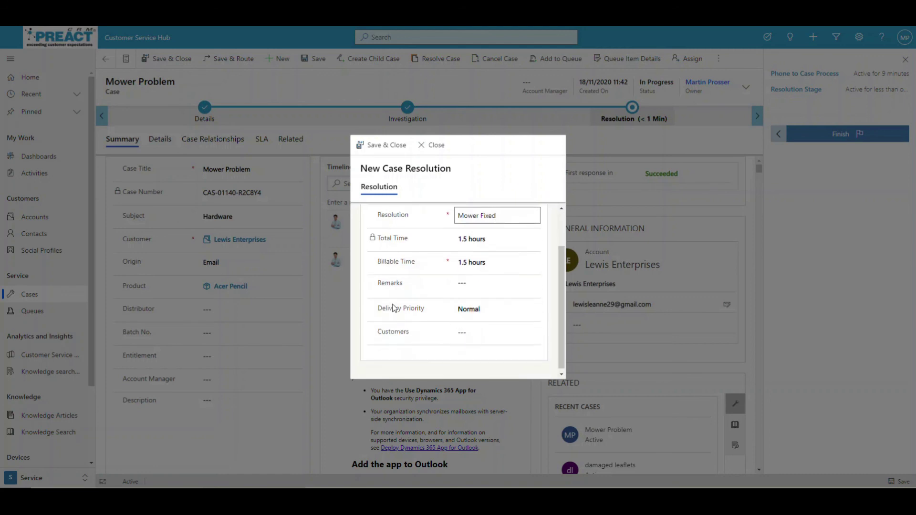
pyautogui.scroll(1, 455, 313)
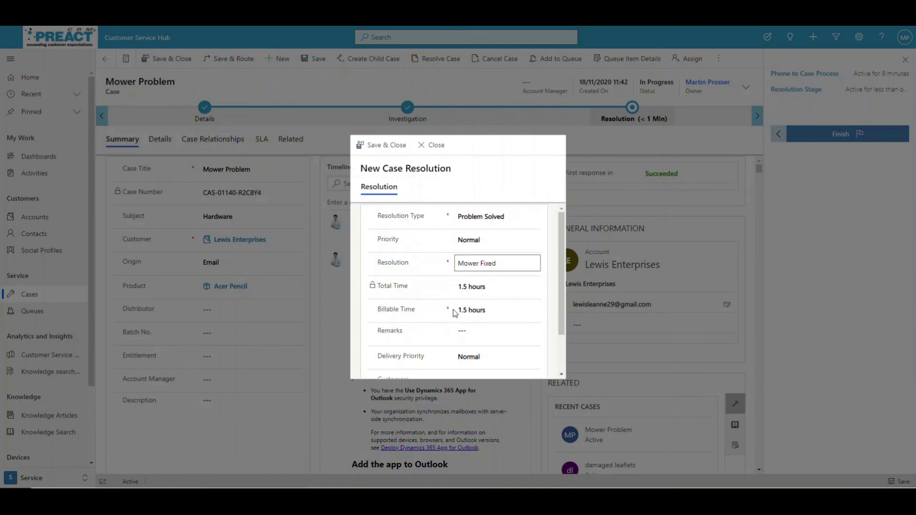
pyautogui.click(462, 308)
pyautogui.click(385, 151)
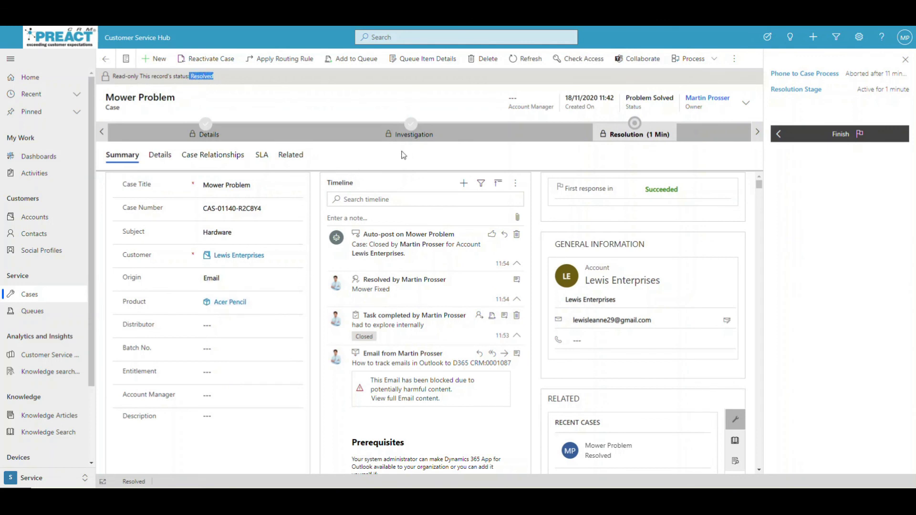
# Show the case list in the My Resolved Cases view, sorted by Created On from newest to oldest.
pyautogui.click(28, 296)
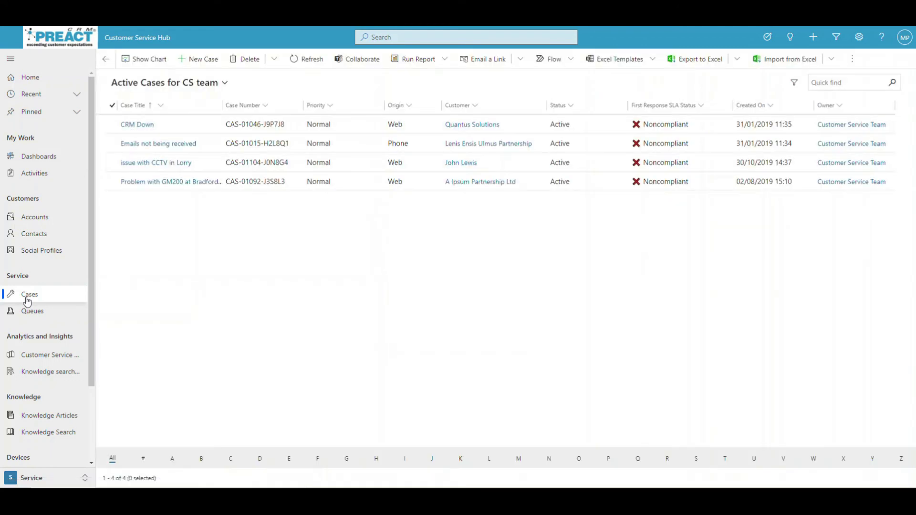
pyautogui.click(225, 84)
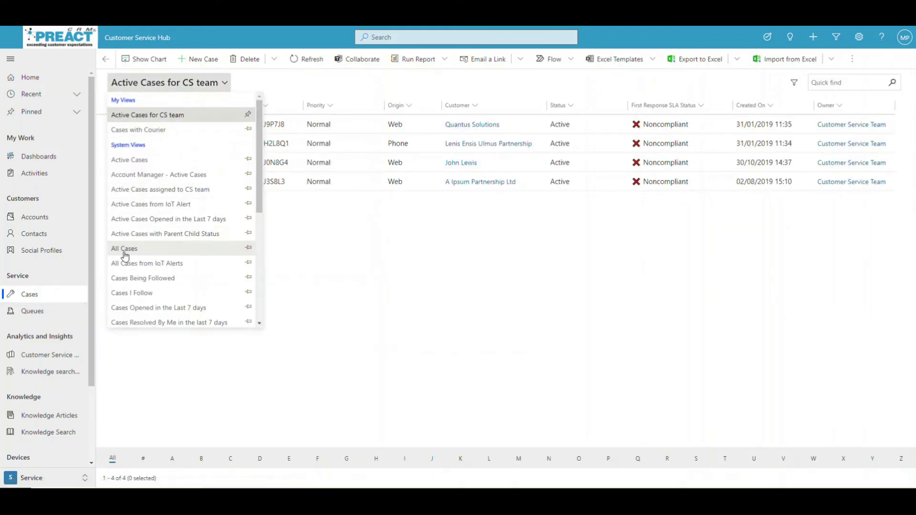
pyautogui.moveTo(257, 187); pyautogui.dragTo(256, 256)
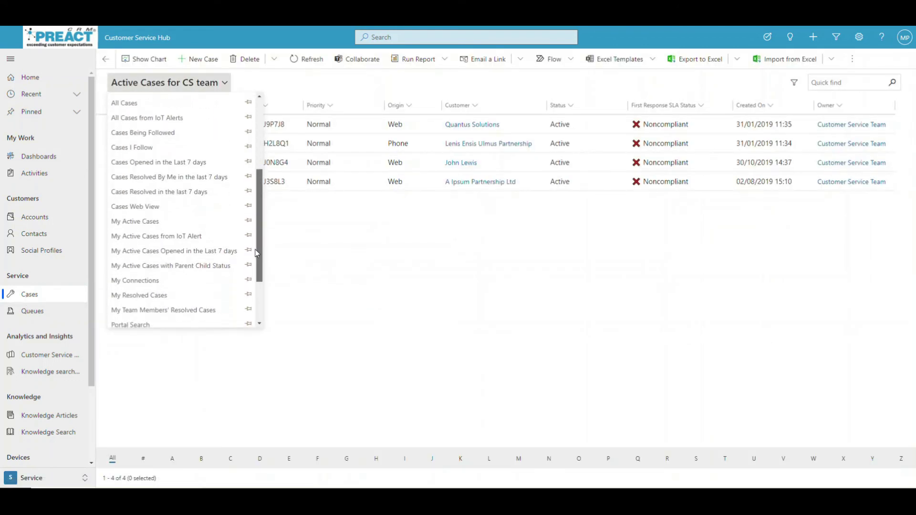
pyautogui.click(135, 296)
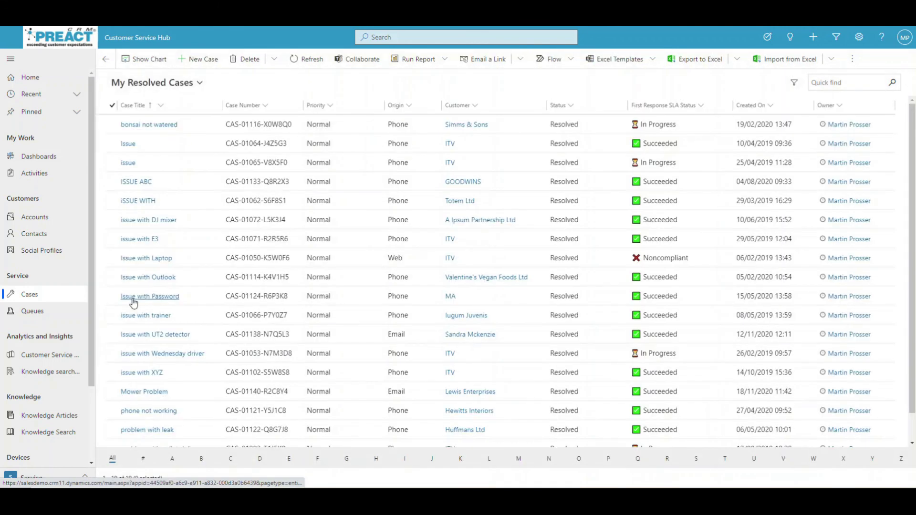
pyautogui.click(772, 111)
pyautogui.click(770, 141)
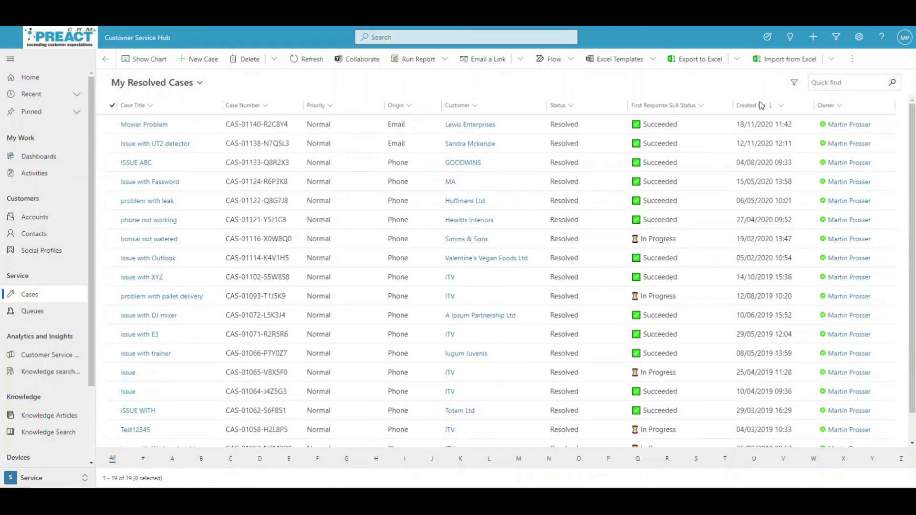